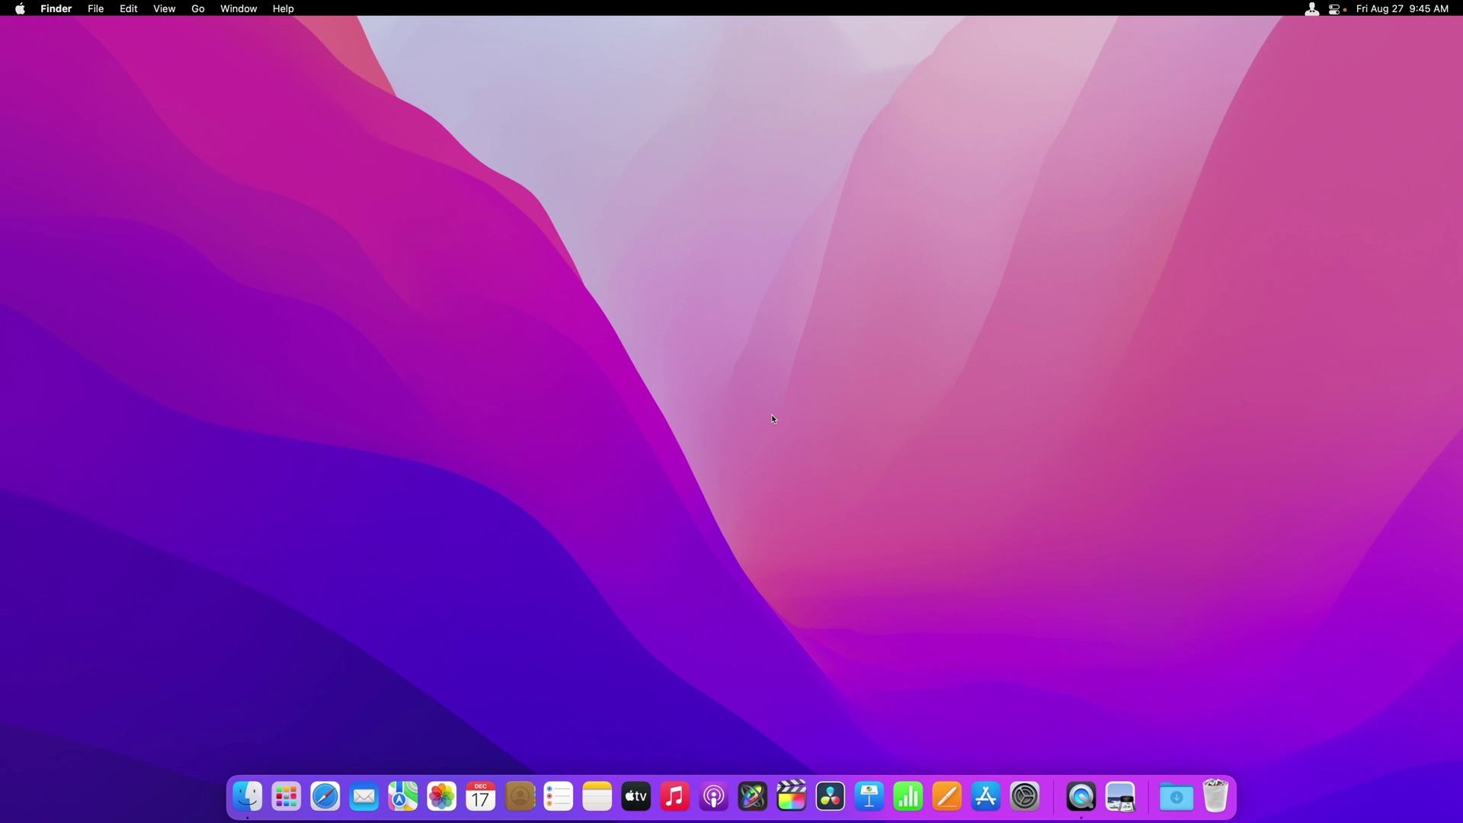
Step: Launch Final Cut Pro, rename the Untitled library 'Motion VFX', and browse its 2021-08-27 event
{"action": "left_click", "coordinate": [786, 802]}
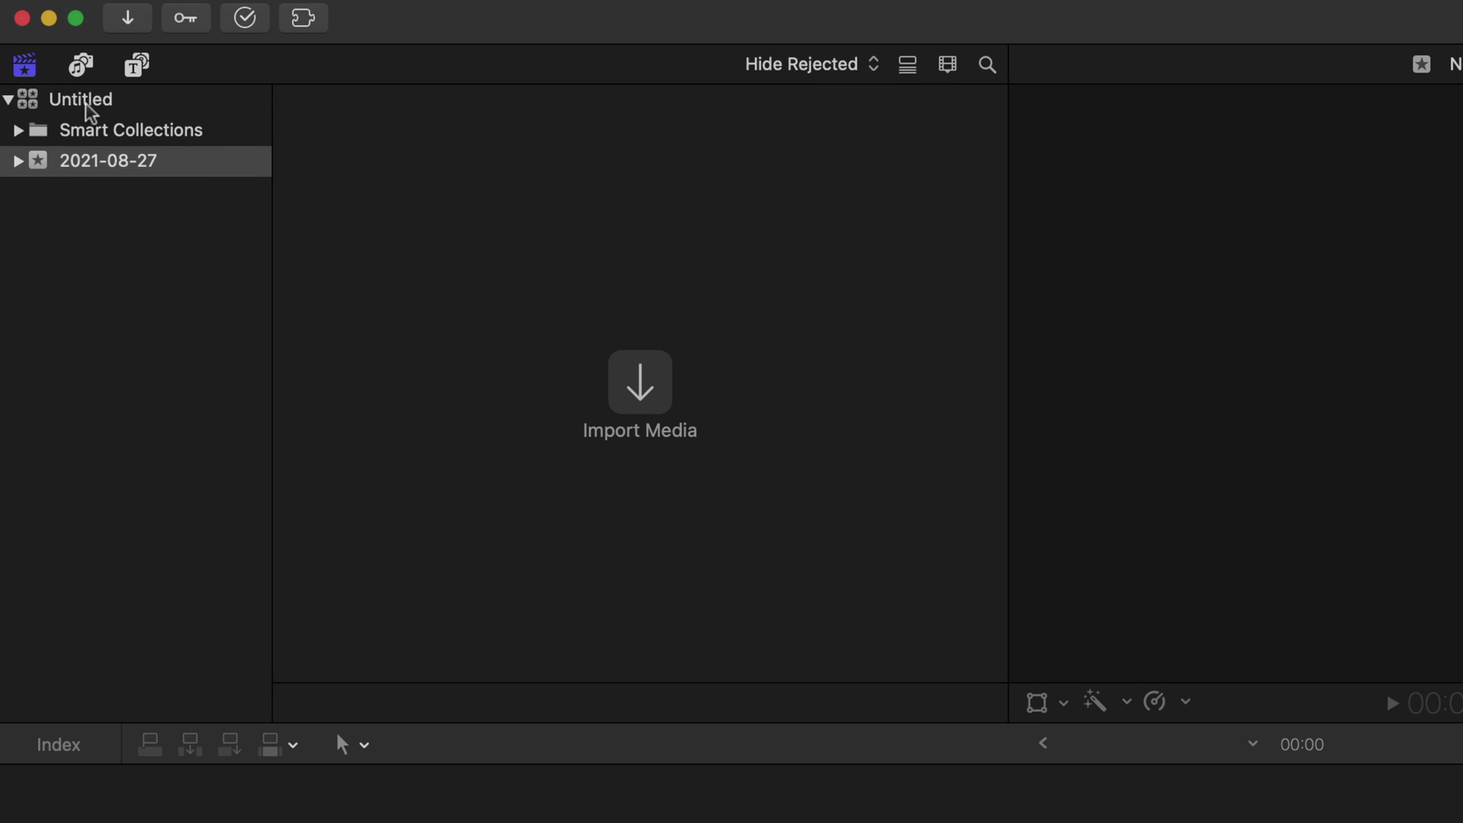
{"action": "left_click", "coordinate": [86, 106]}
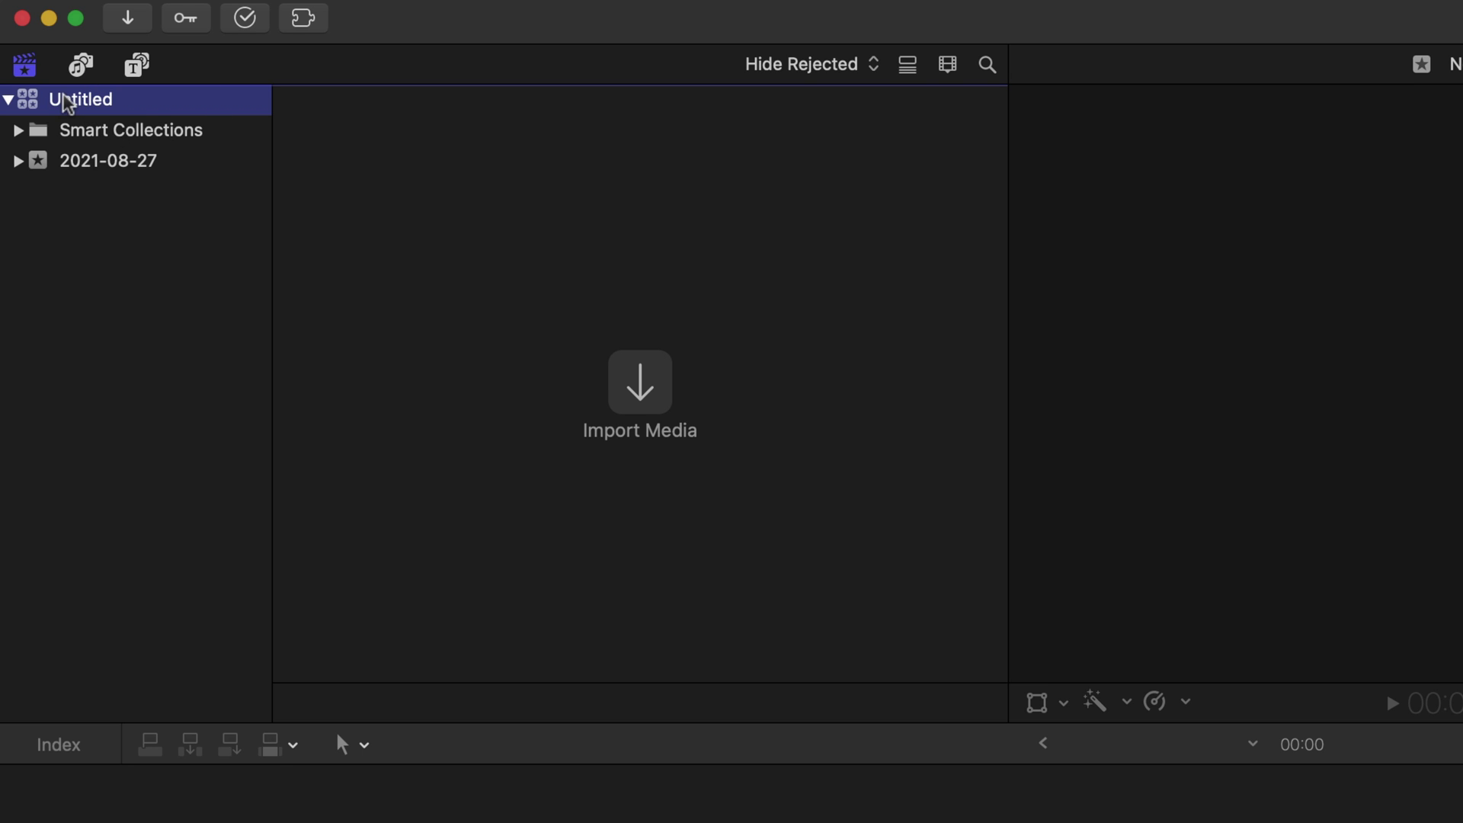
{"action": "left_click", "coordinate": [63, 98]}
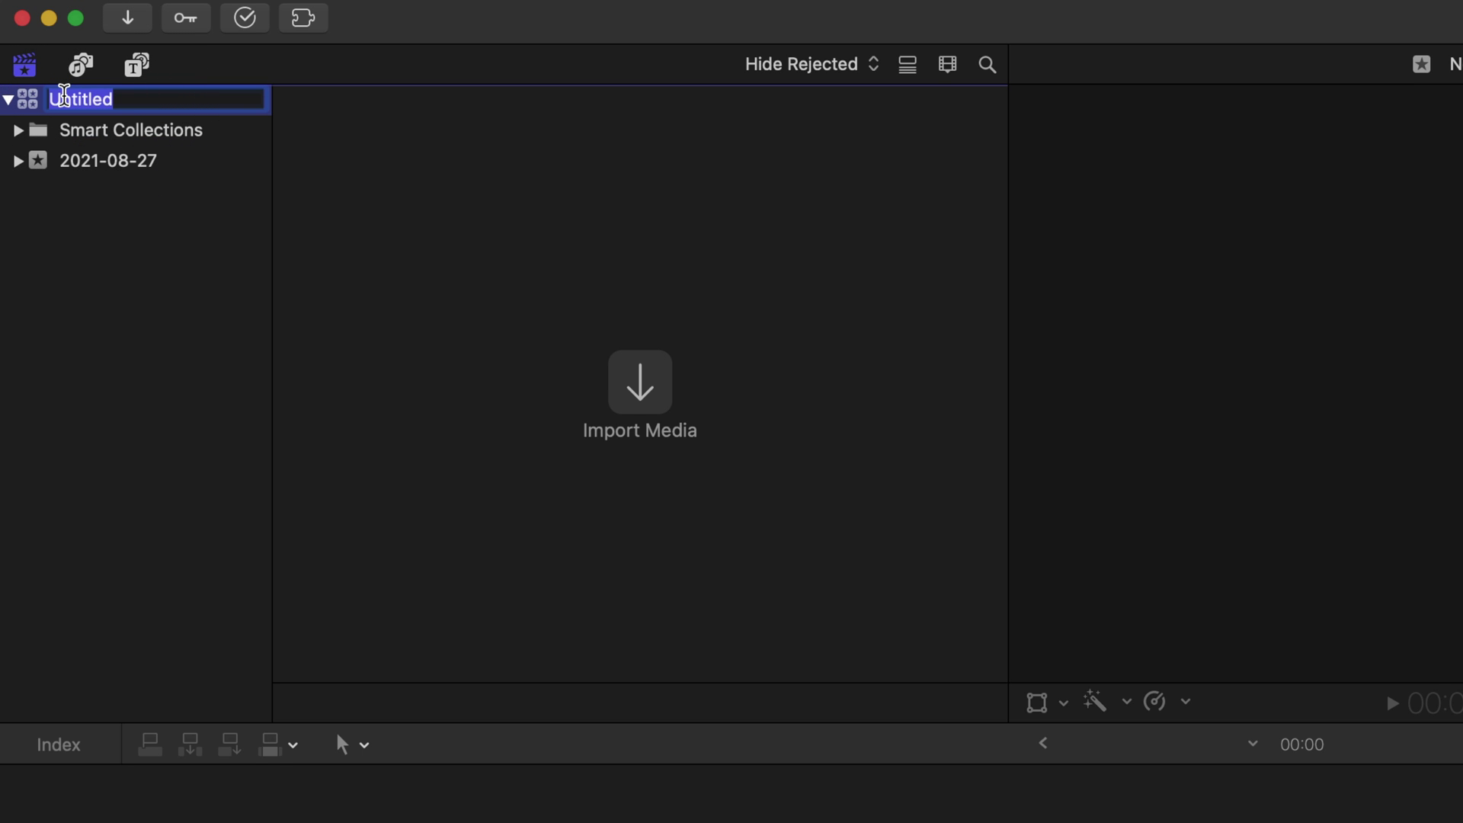
{"action": "type", "text": "Motion "}
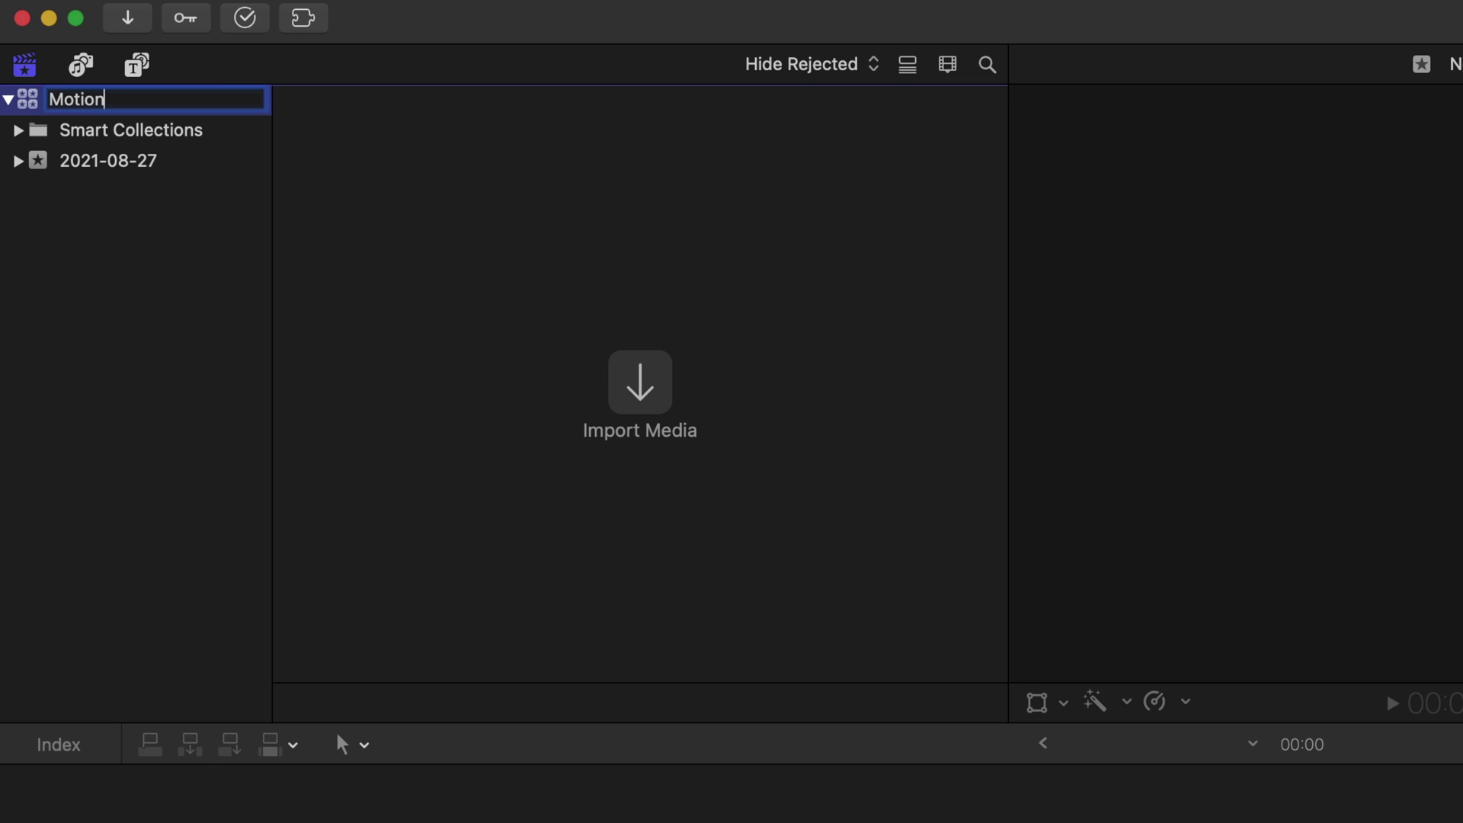
{"action": "type", "text": "VFX"}
{"action": "key", "text": "Return"}
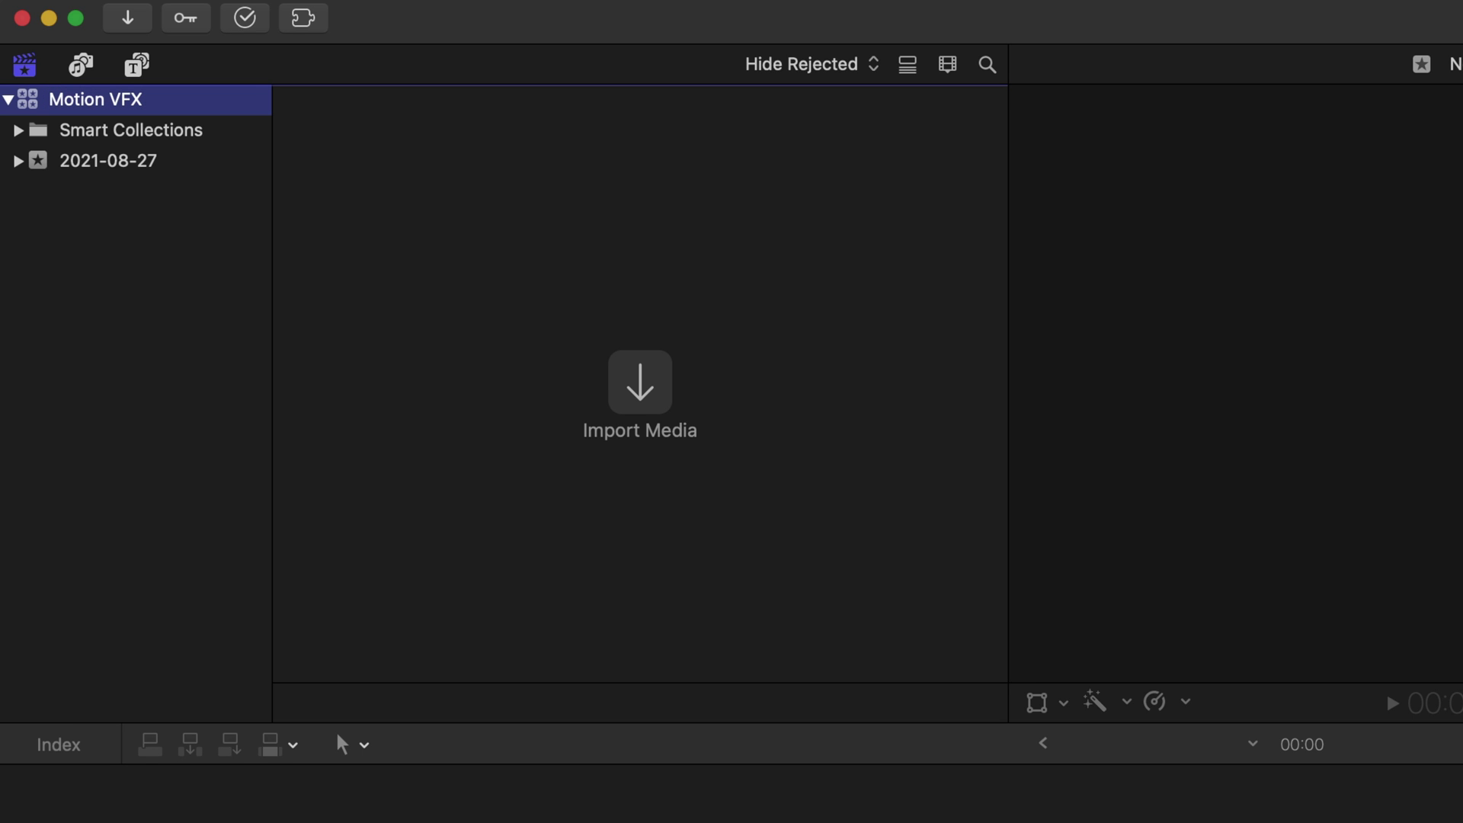
{"action": "left_click", "coordinate": [87, 168]}
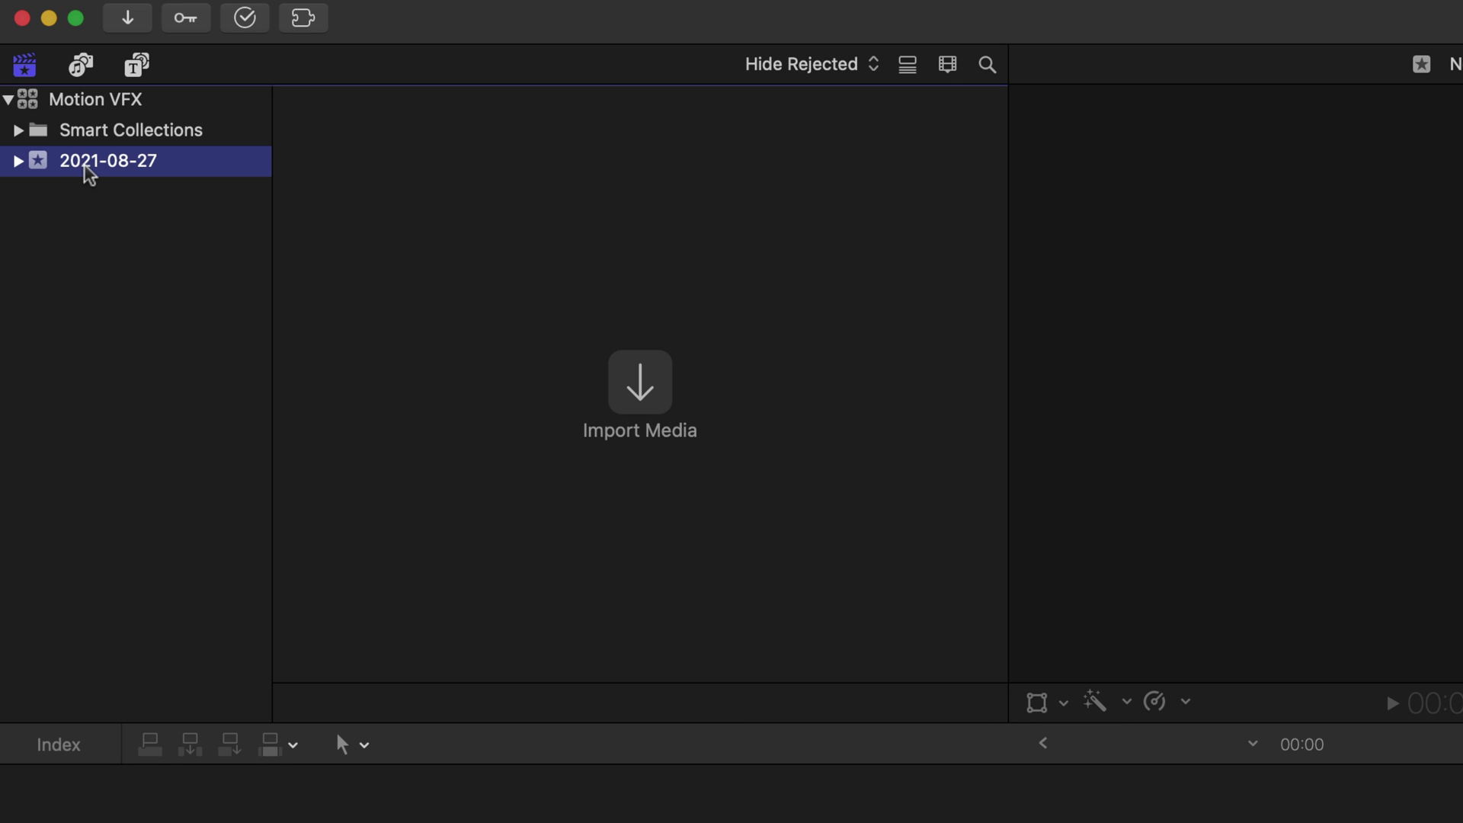
{"action": "left_click", "coordinate": [108, 134]}
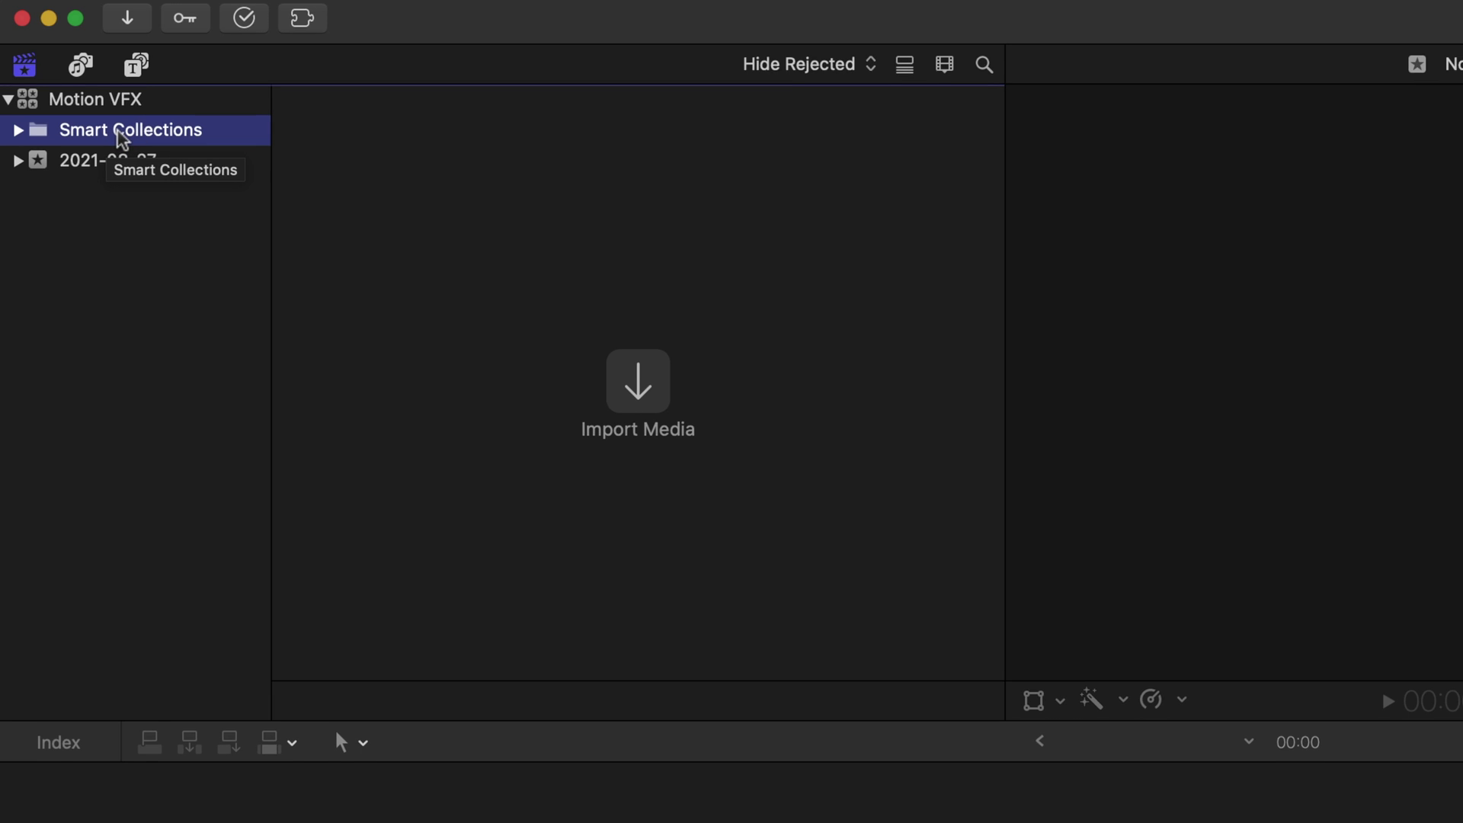
Step: Create a new project named 'My Edit' in the 2021-08-27 event
{"action": "left_click", "coordinate": [114, 105]}
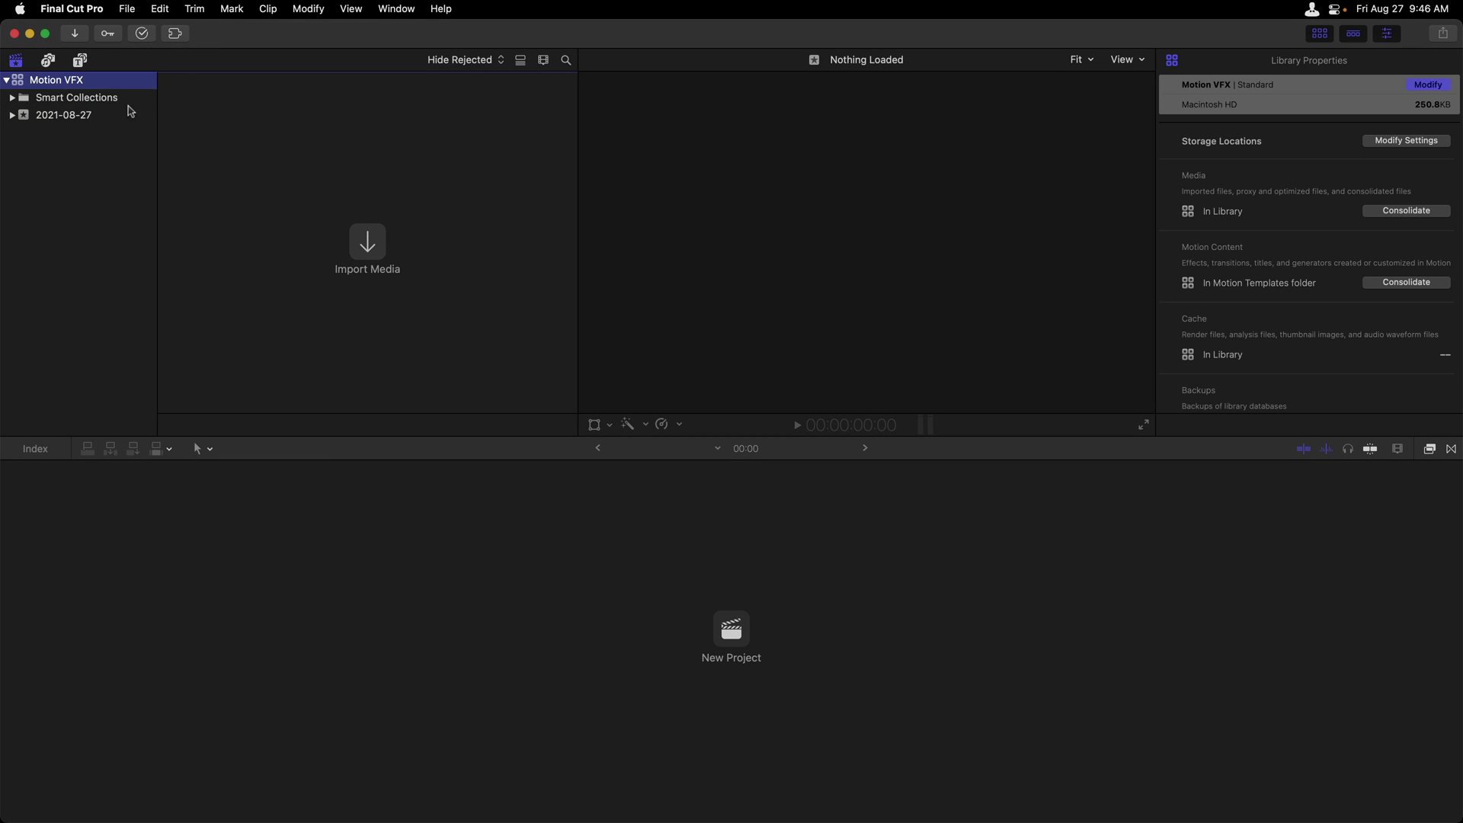
{"action": "left_click", "coordinate": [126, 10]}
{"action": "mouse_move", "coordinate": [140, 36]}
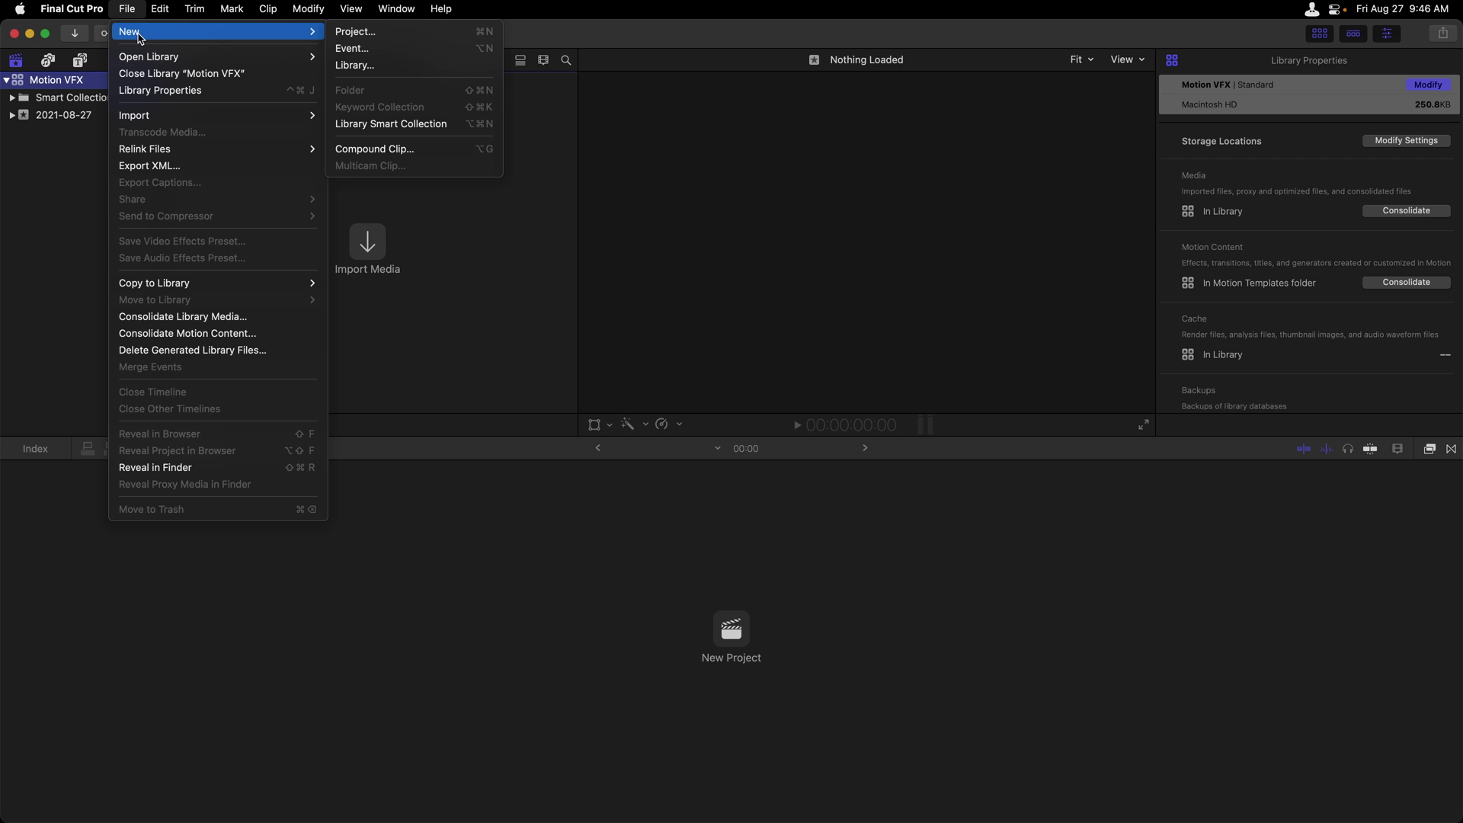
{"action": "left_click", "coordinate": [376, 32]}
{"action": "type", "text": "My "}
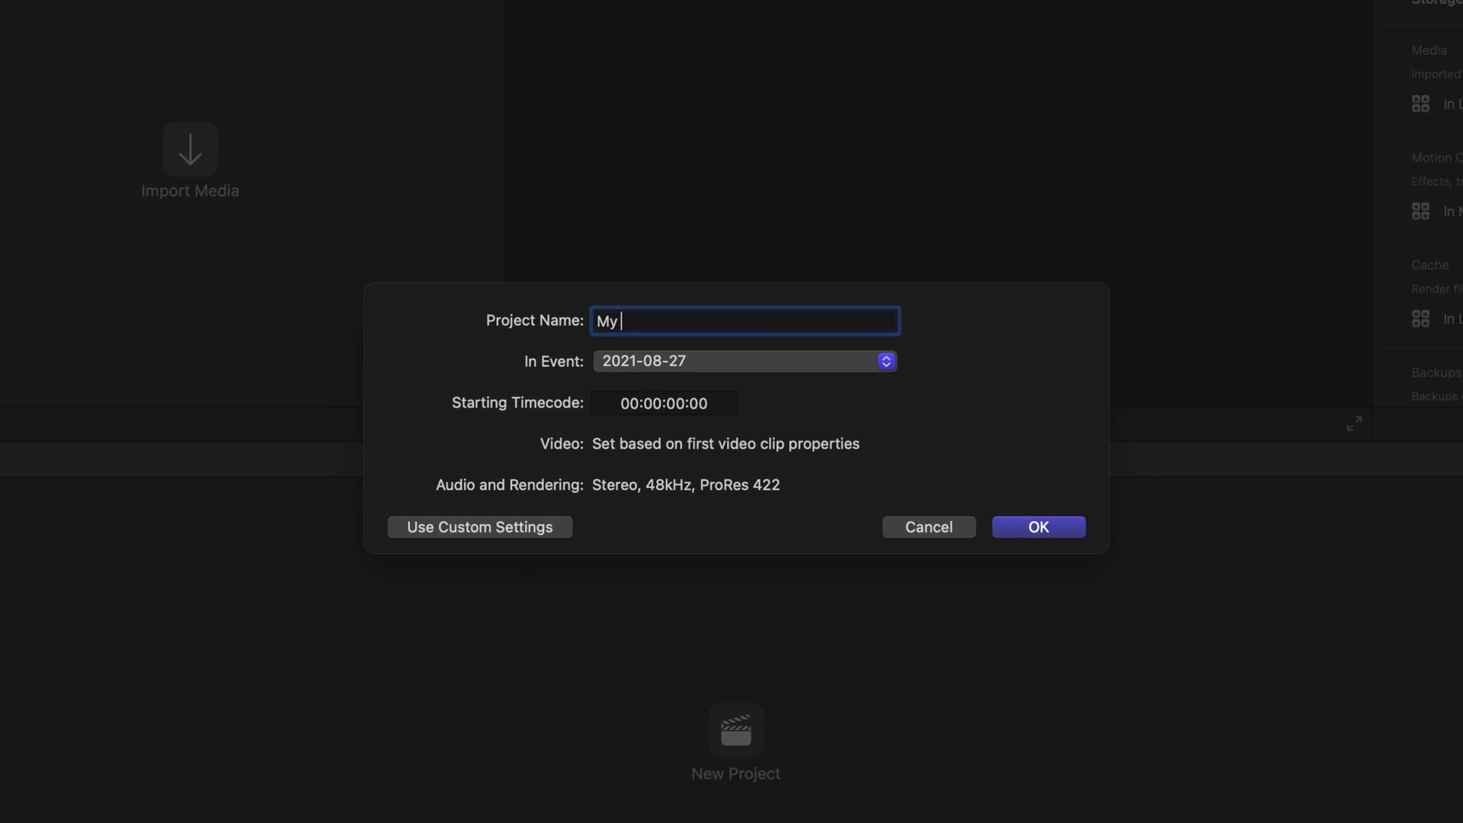
{"action": "type", "text": "Edit"}
{"action": "left_click", "coordinate": [1039, 527]}
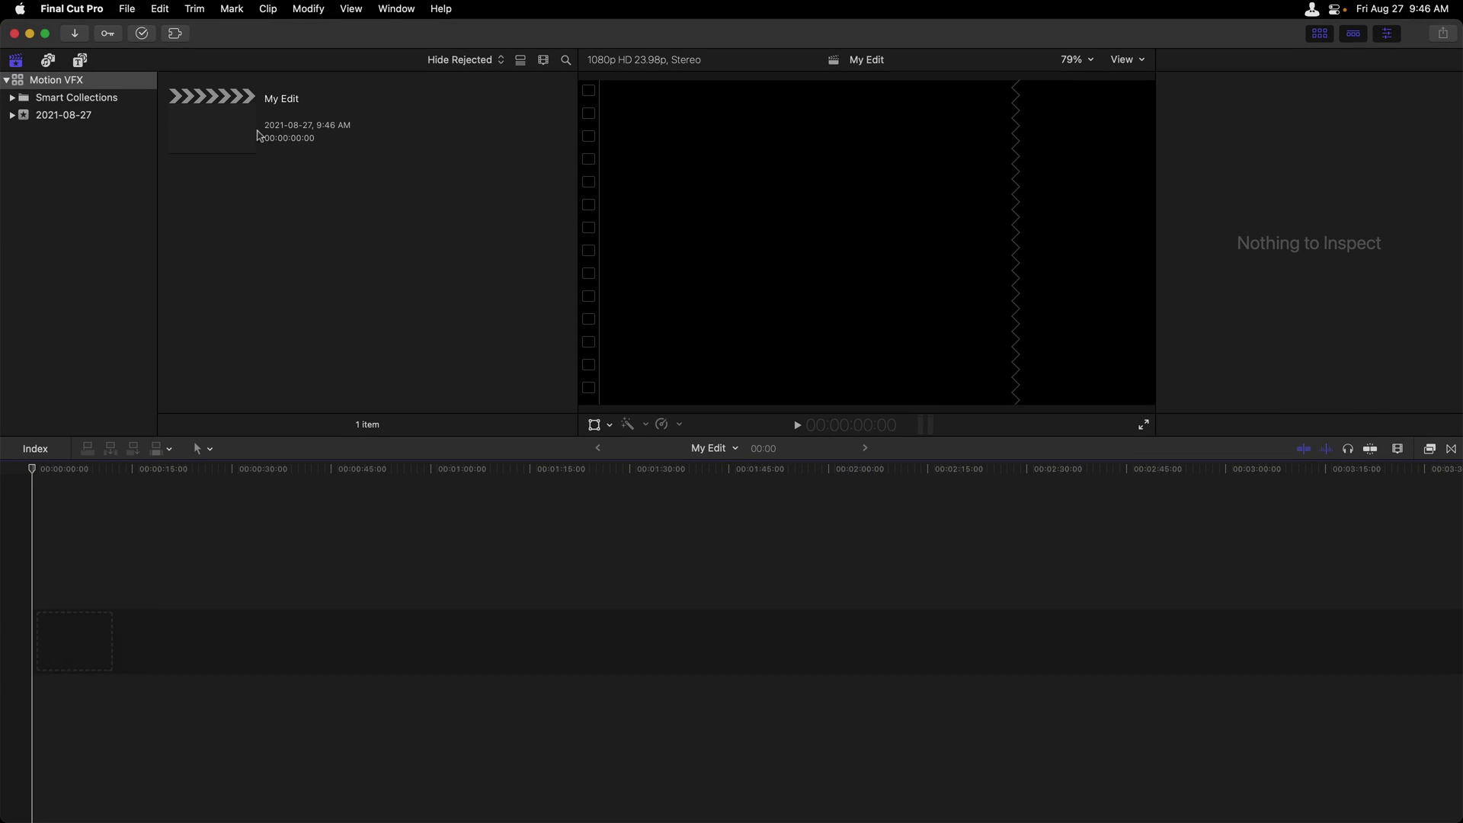
Step: Inspect the My Edit project, the 2021-08-27 event and the Motion VFX library properties
{"action": "left_click", "coordinate": [216, 122]}
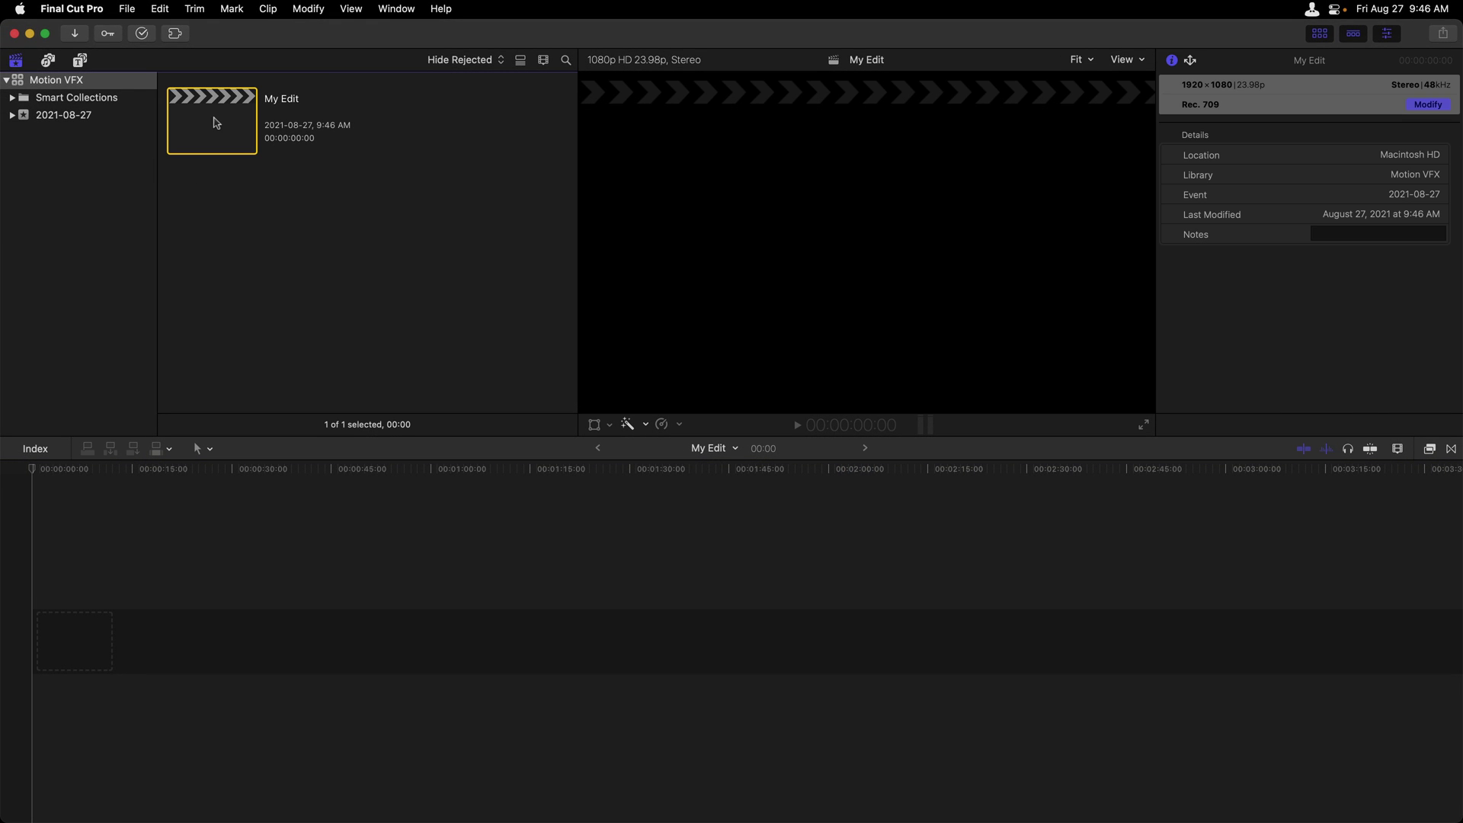
{"action": "left_click", "coordinate": [69, 116]}
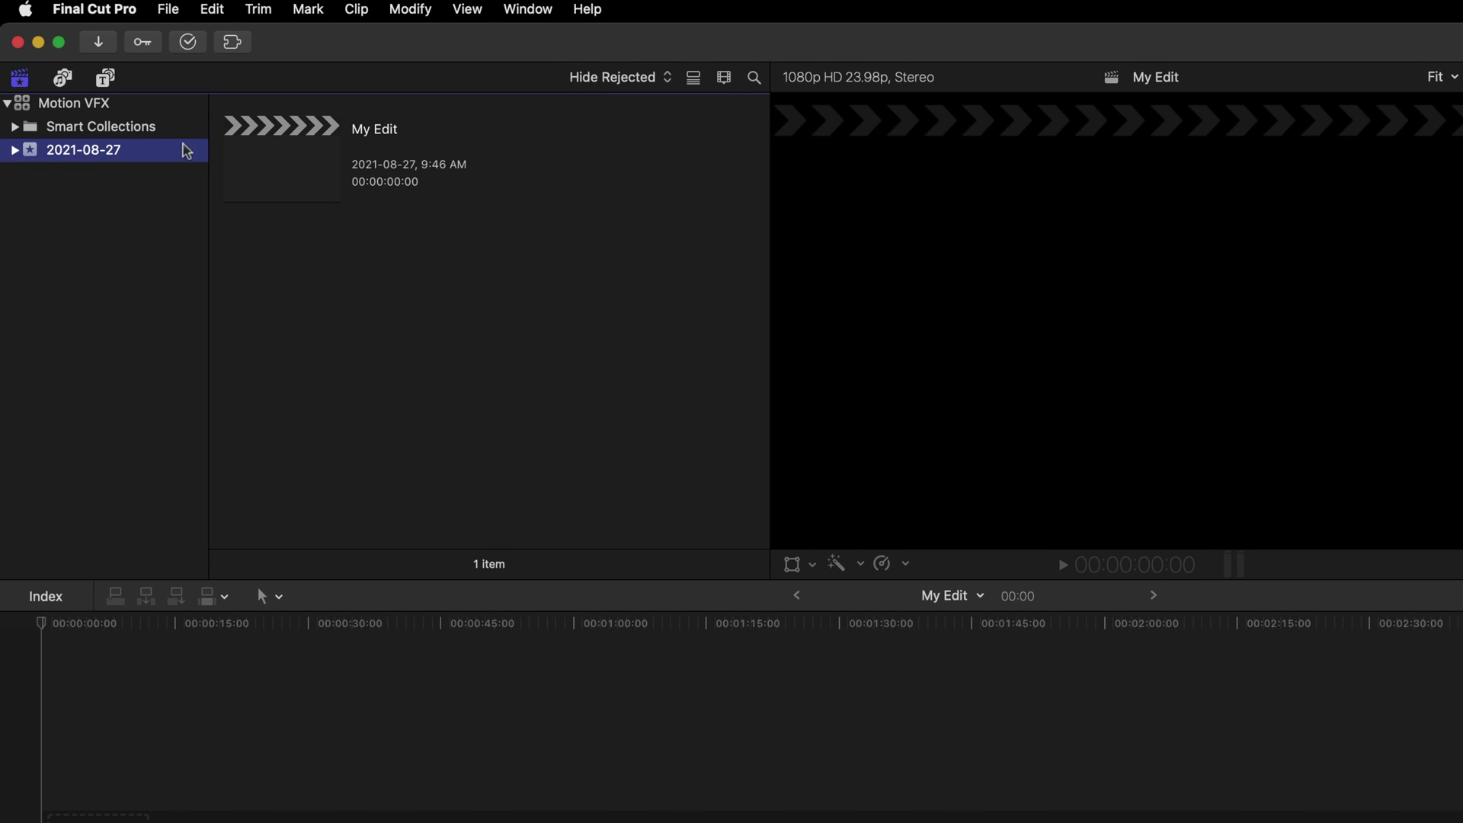
{"action": "left_click", "coordinate": [96, 108]}
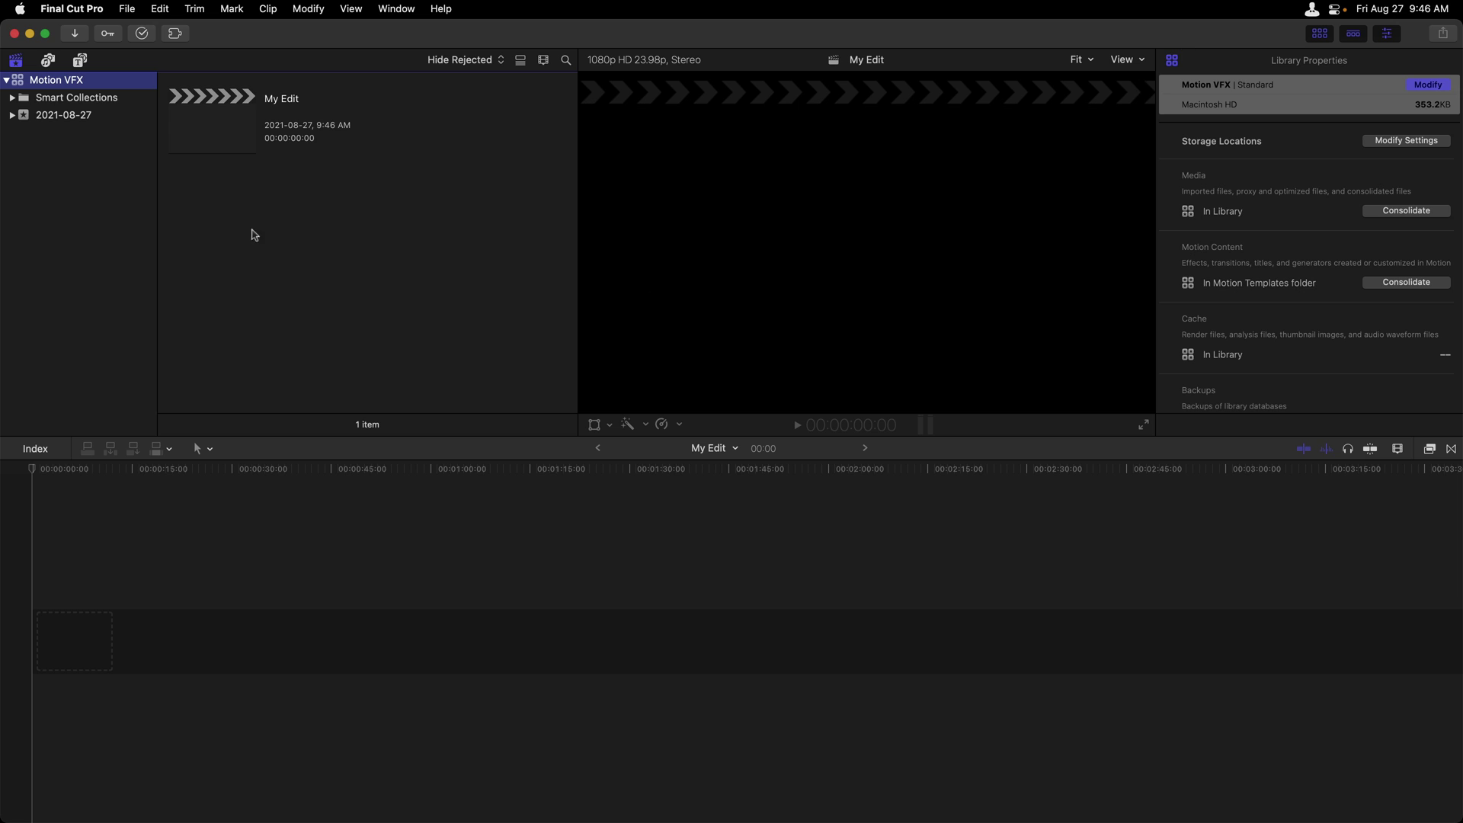
Step: Hide the timeline and open the recent Beach and Travel Shots library
{"action": "left_click", "coordinate": [1357, 37]}
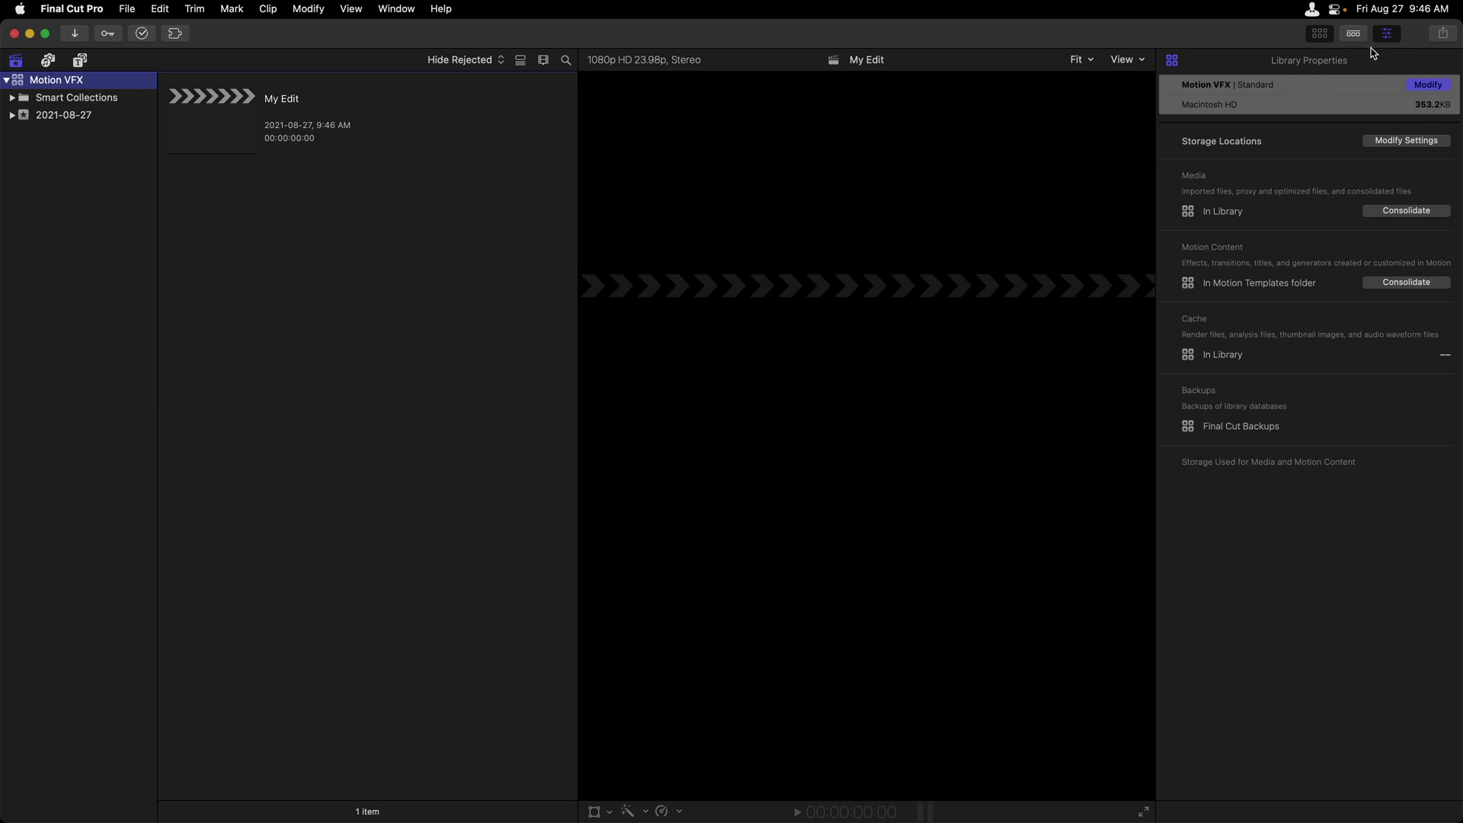
{"action": "left_click", "coordinate": [127, 8]}
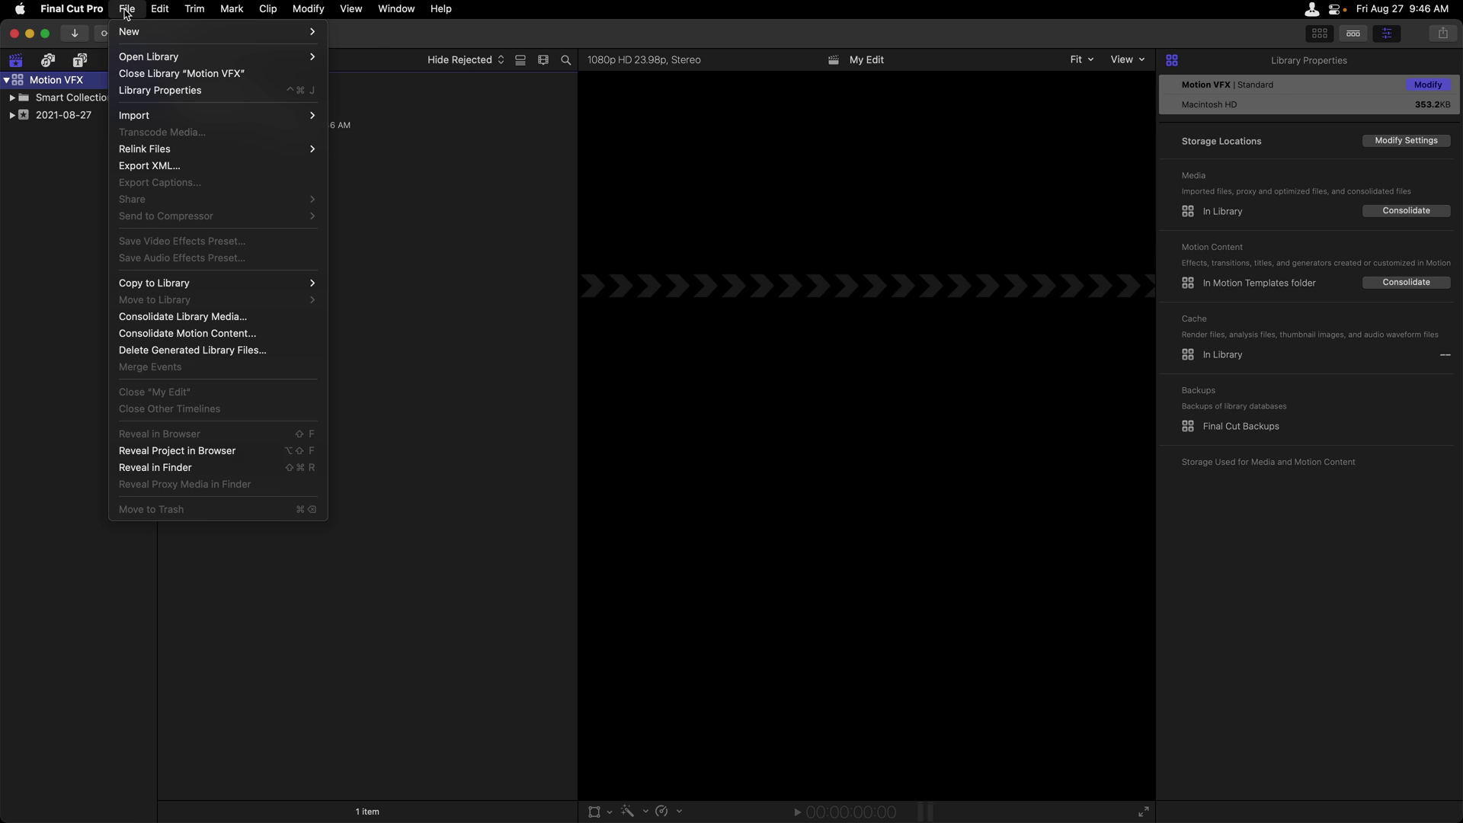
{"action": "mouse_move", "coordinate": [144, 55]}
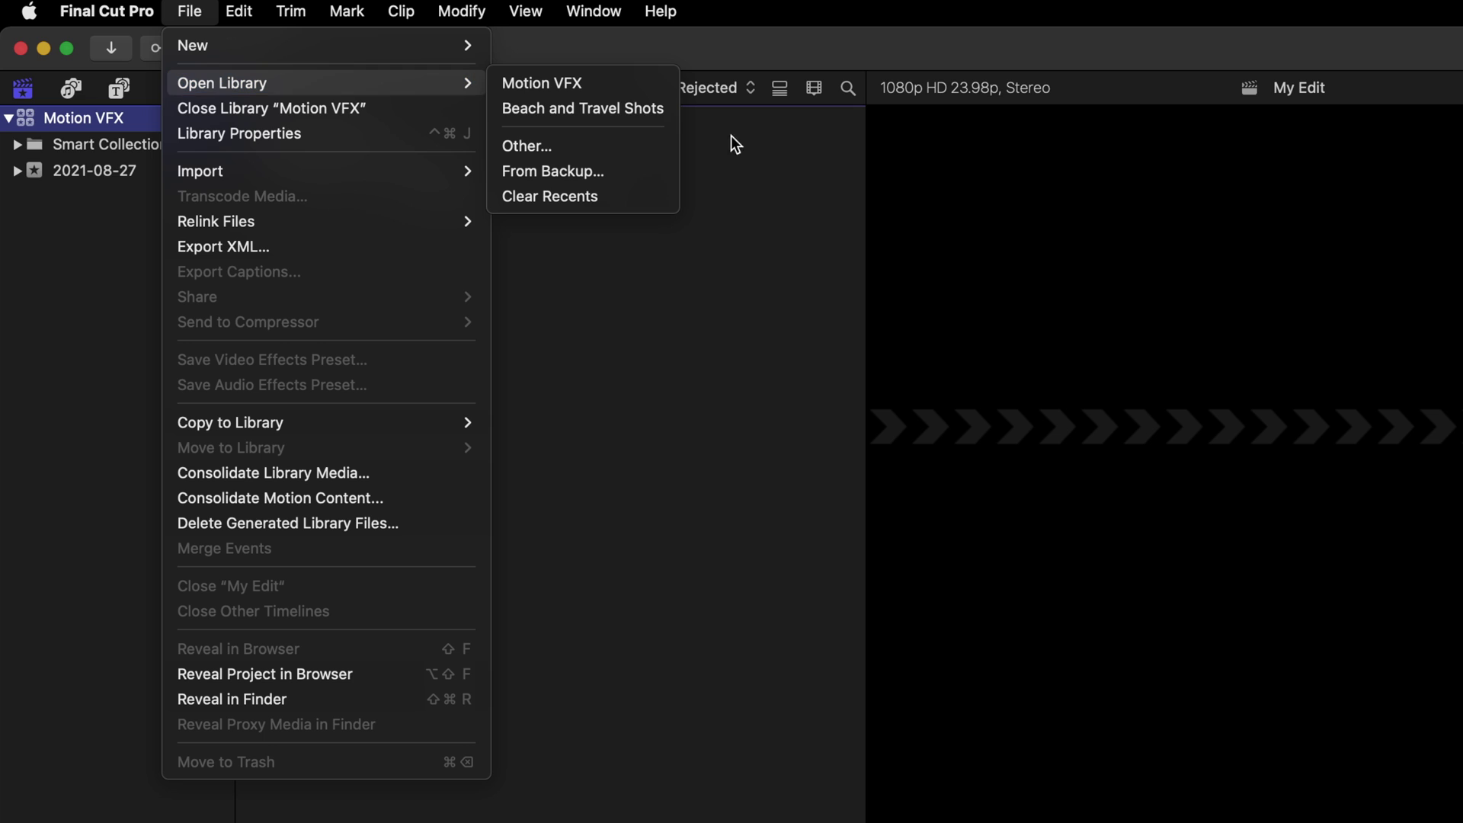
{"action": "left_click", "coordinate": [614, 116]}
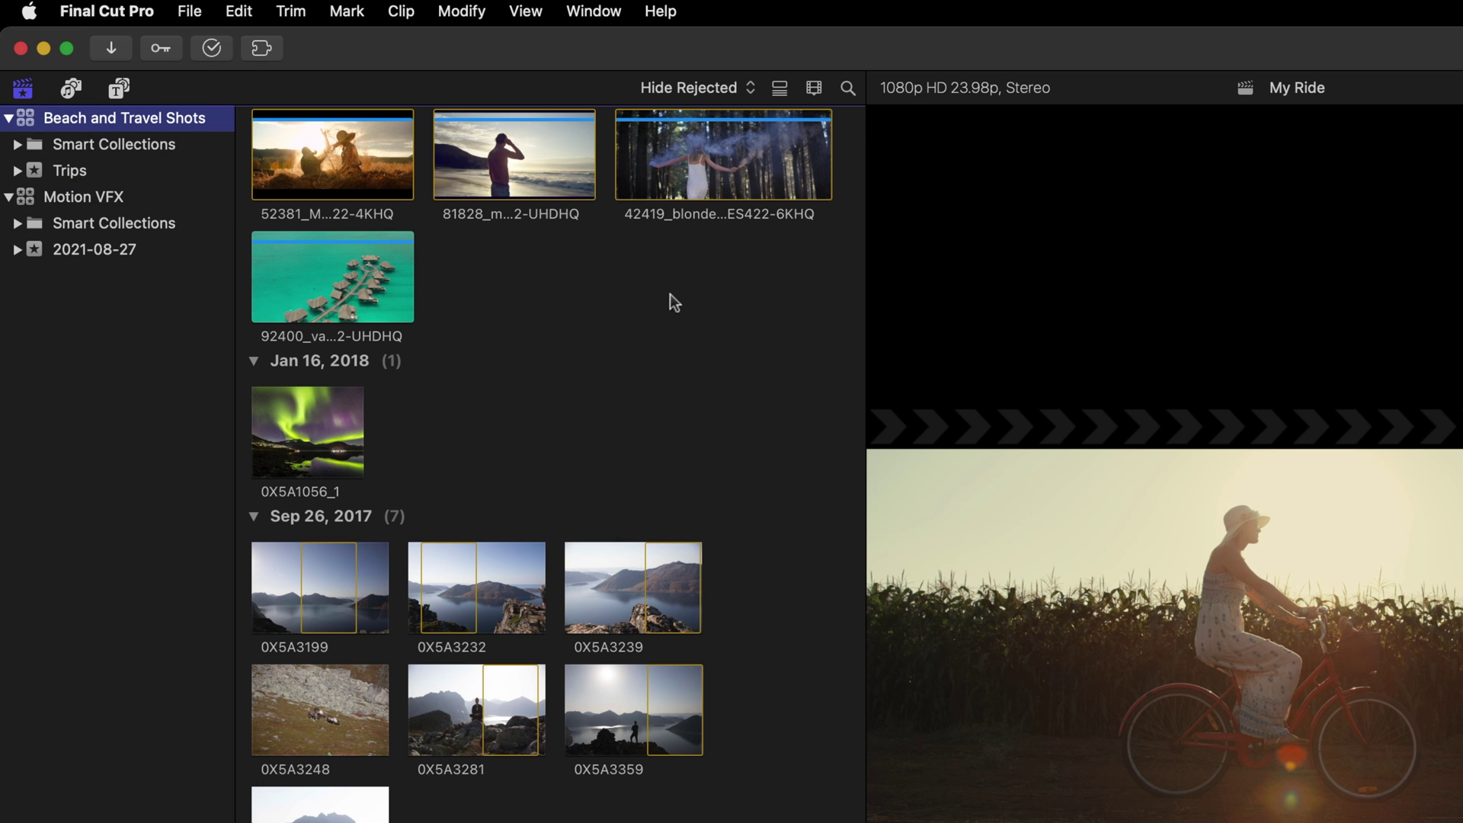
Step: Expand Trips, view its Aerial Shot, Golden hour and People collections, then show all Trips clips
{"action": "scroll", "coordinate": [655, 291], "scroll_direction": "up", "scroll_amount": 10}
{"action": "scroll", "coordinate": [647, 290], "scroll_direction": "up", "scroll_amount": 3}
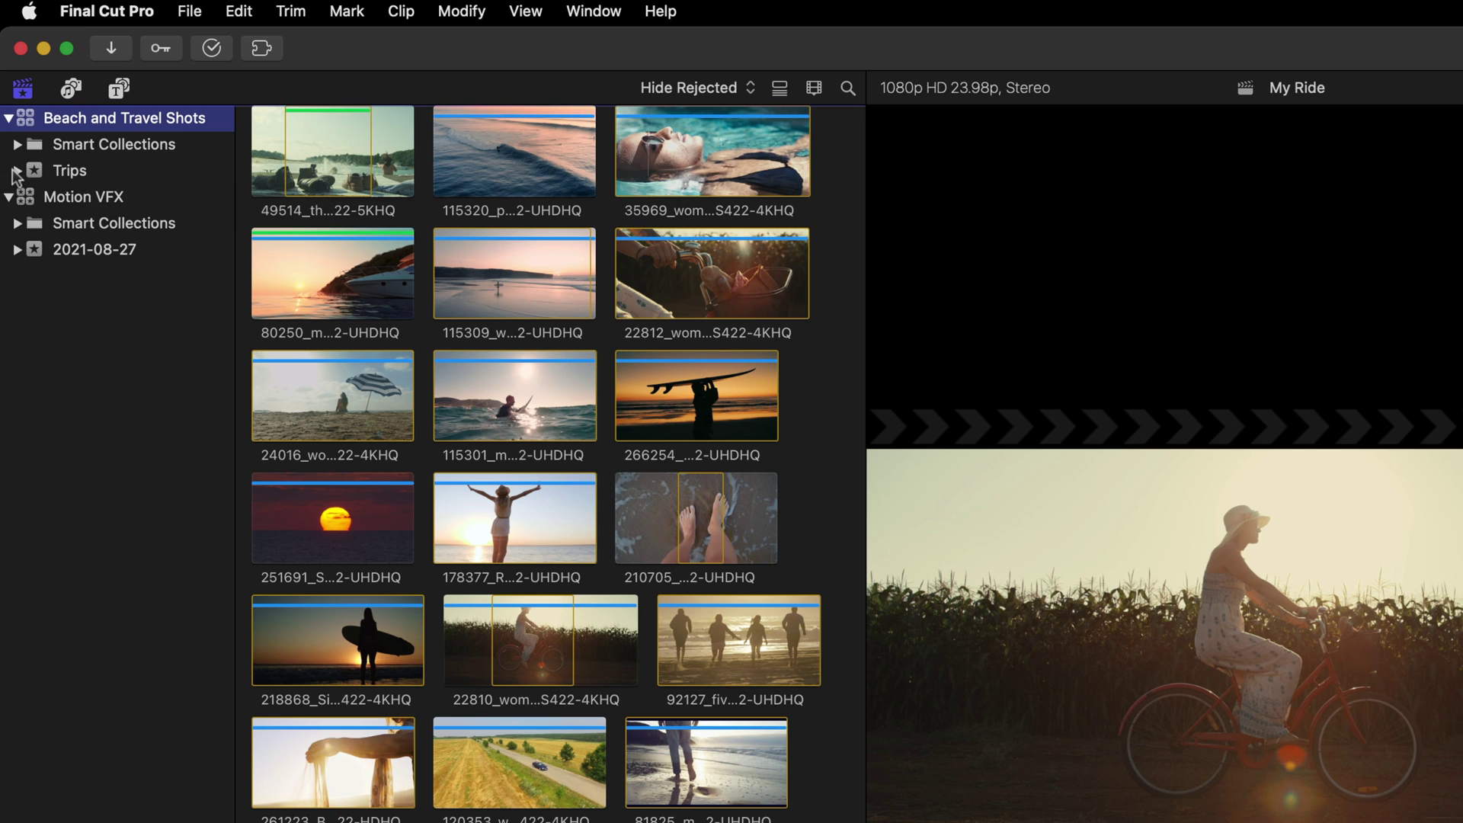
{"action": "left_click", "coordinate": [16, 171]}
{"action": "left_click", "coordinate": [99, 197]}
{"action": "left_click", "coordinate": [106, 223]}
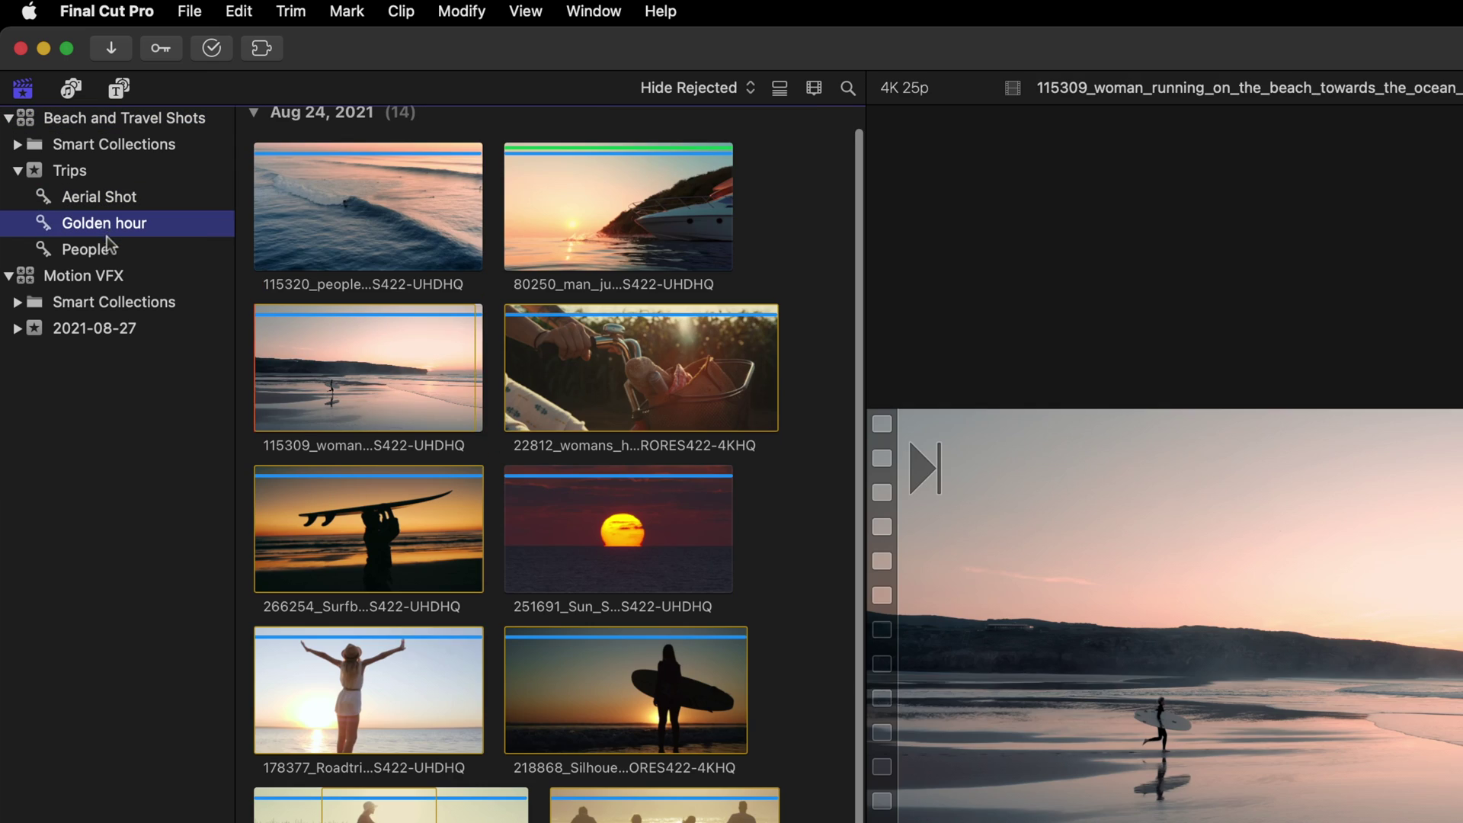
{"action": "left_click", "coordinate": [107, 250]}
{"action": "left_click", "coordinate": [84, 174]}
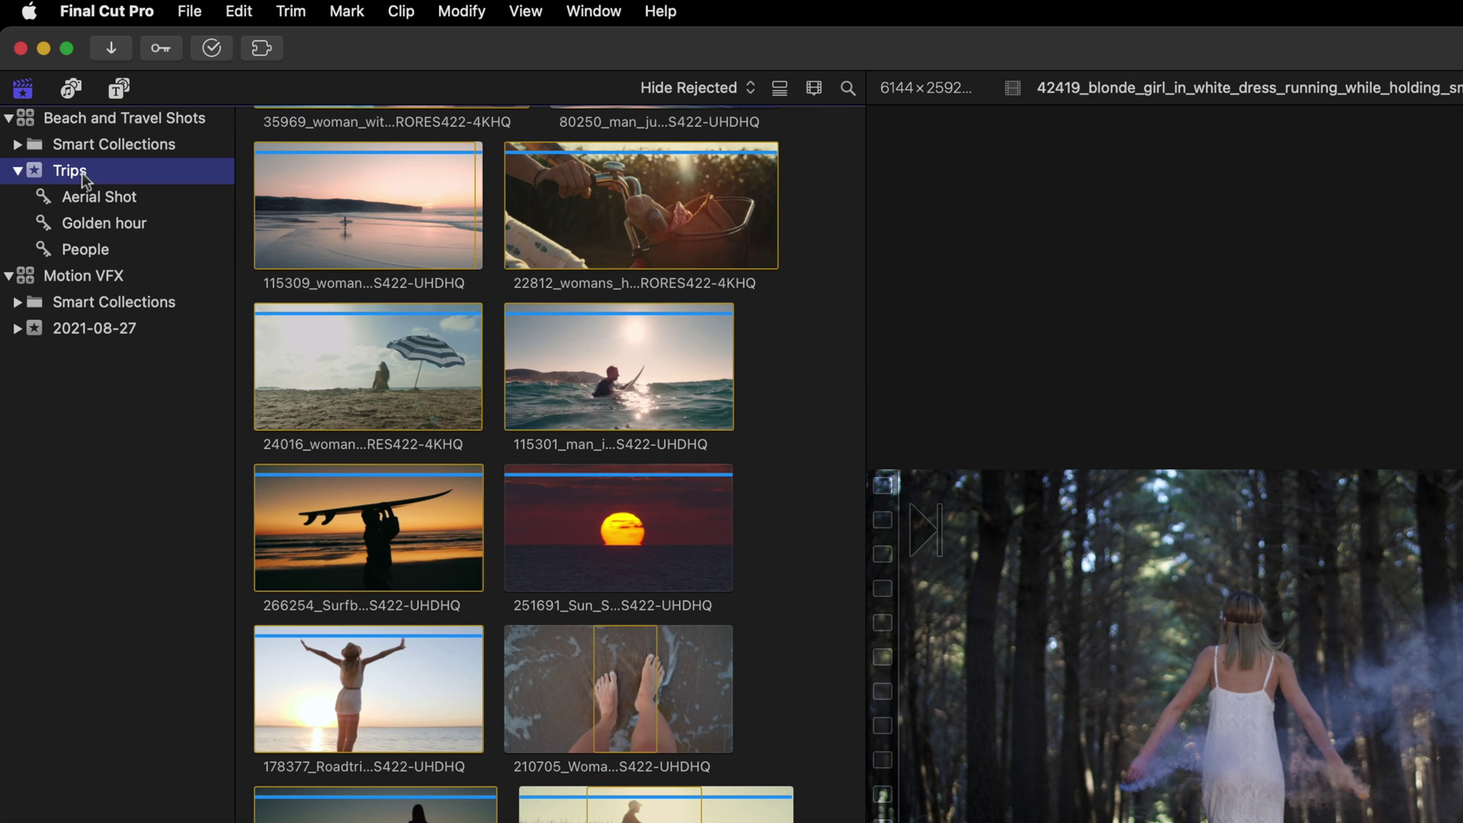
{"action": "left_click", "coordinate": [106, 116]}
{"action": "scroll", "coordinate": [353, 166], "scroll_direction": "up", "scroll_amount": 5}
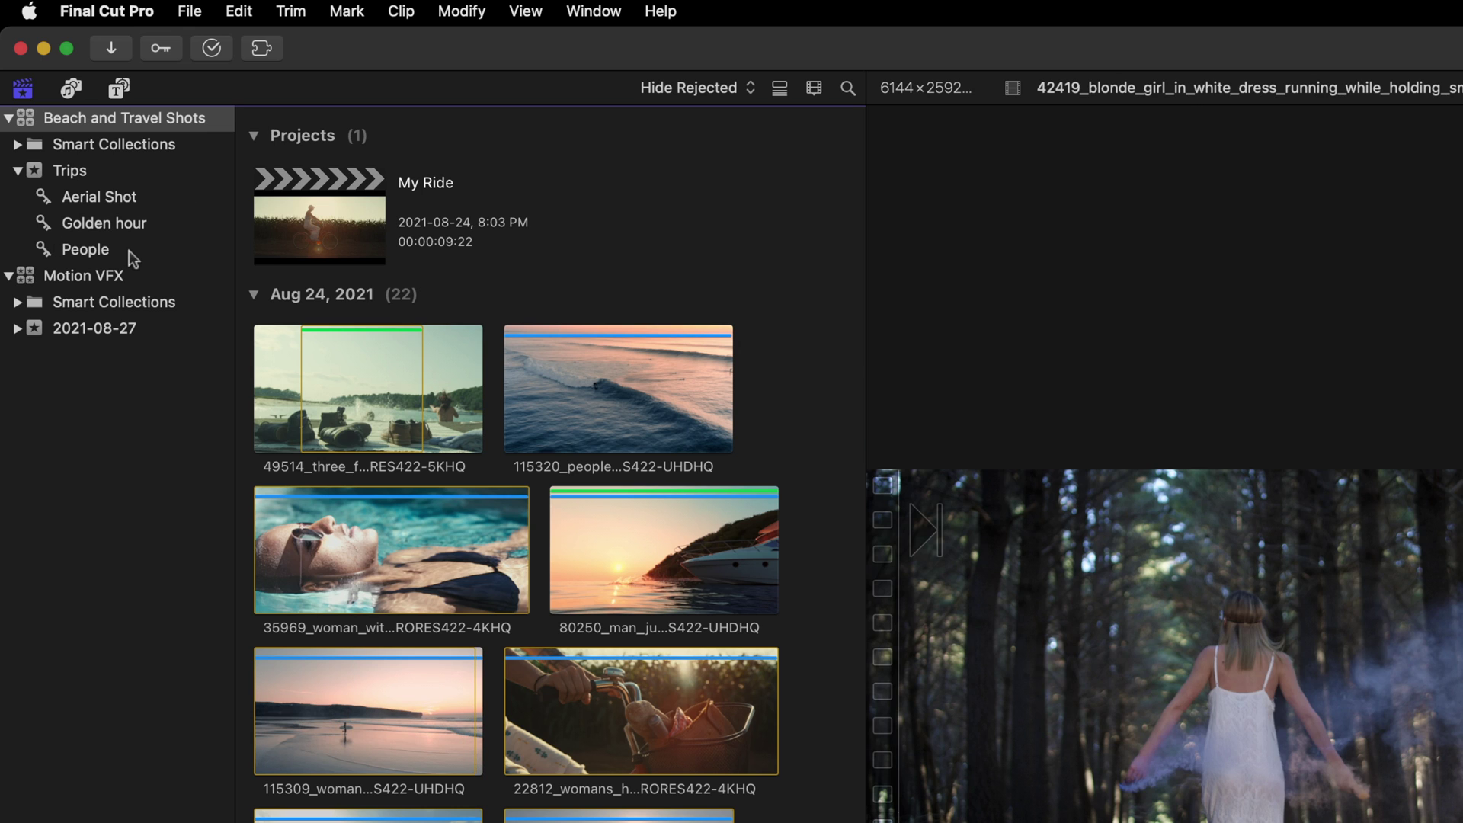
{"action": "left_click", "coordinate": [74, 173]}
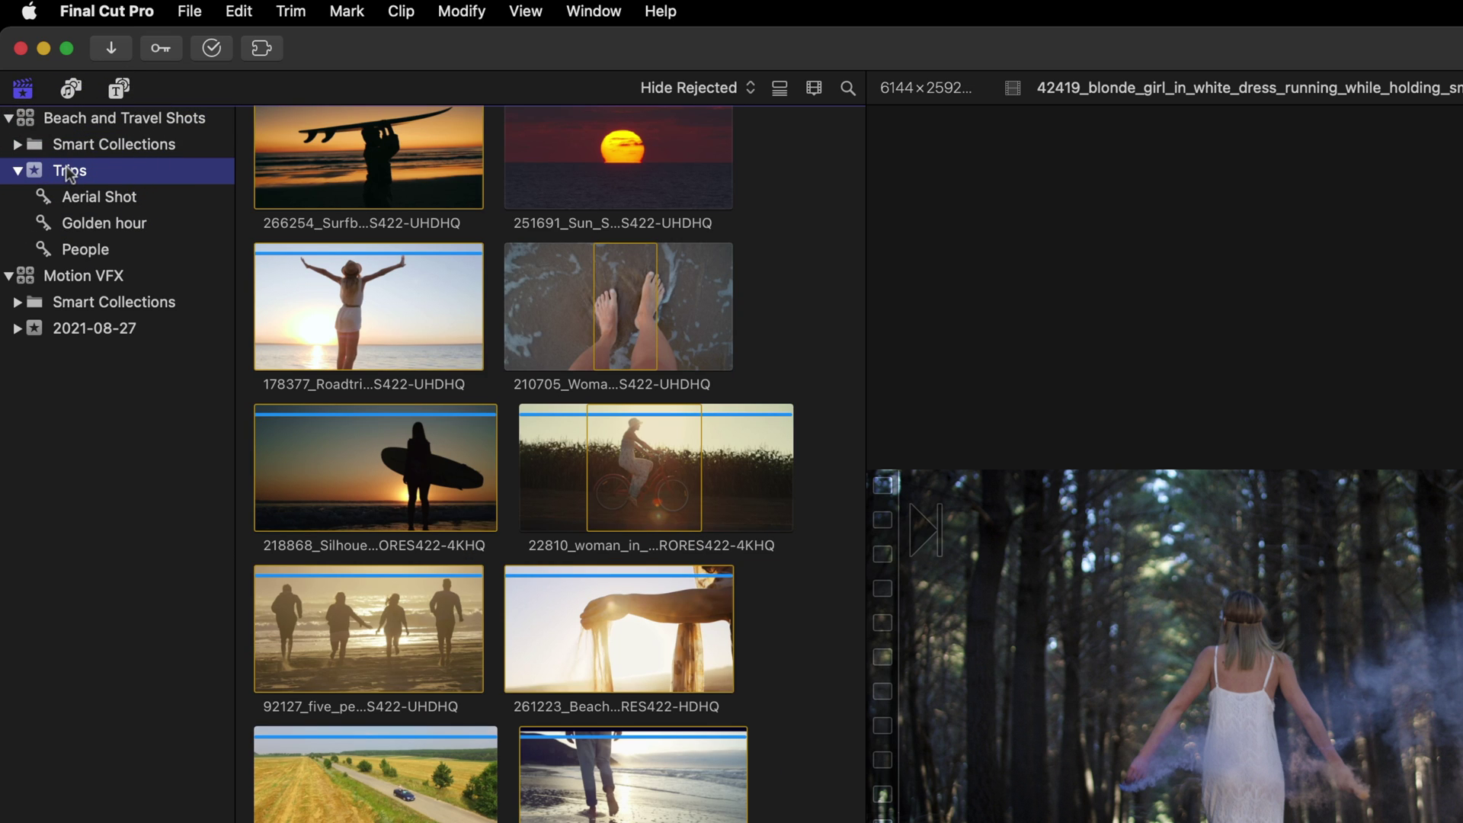
Step: Drag the Trips event onto the Motion VFX library to copy it
{"action": "left_click_drag", "start_coordinate": [68, 170], "coordinate": [76, 277]}
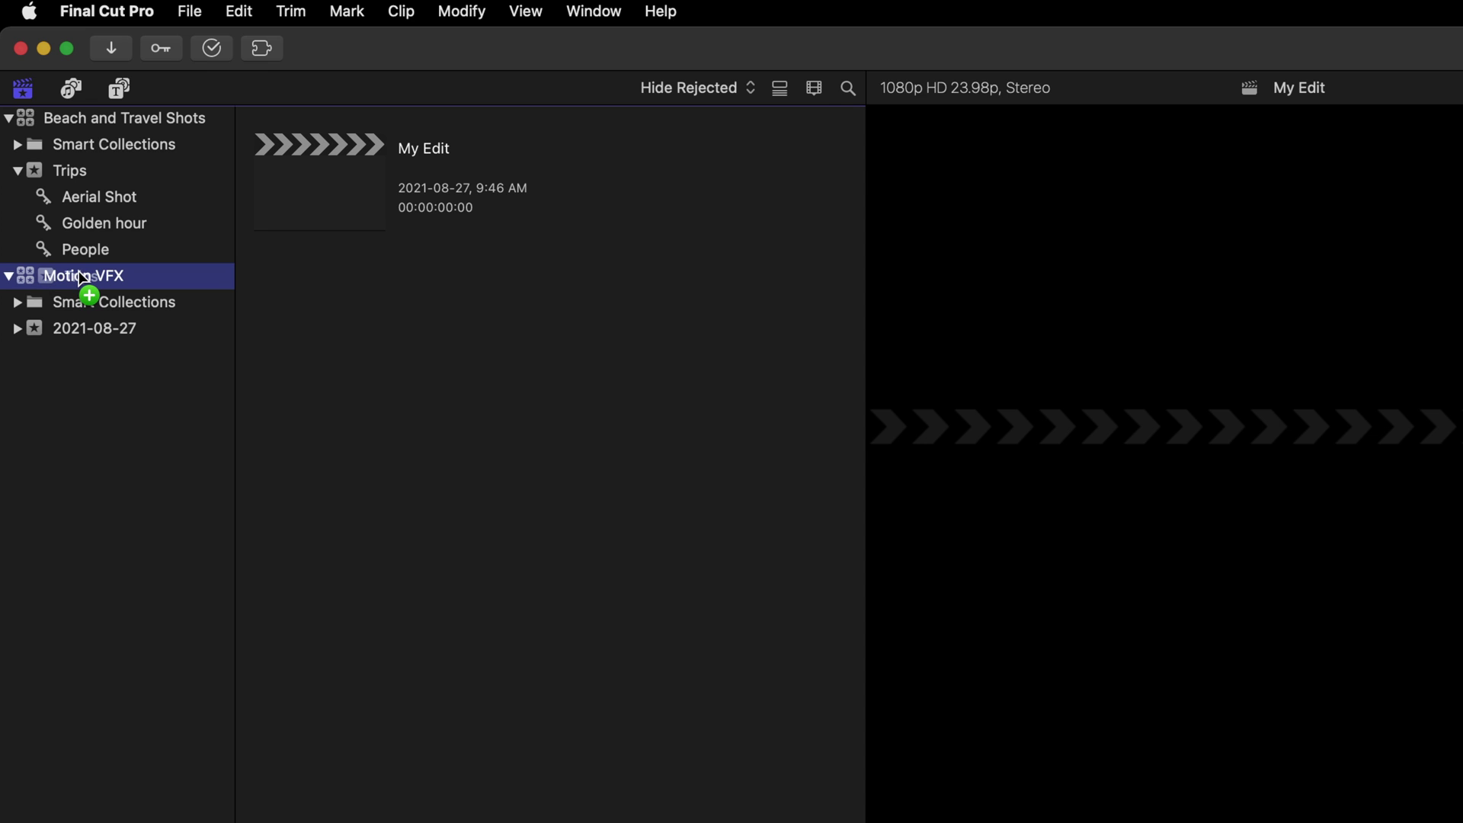
{"action": "left_click_drag", "start_coordinate": [80, 275], "coordinate": [80, 275]}
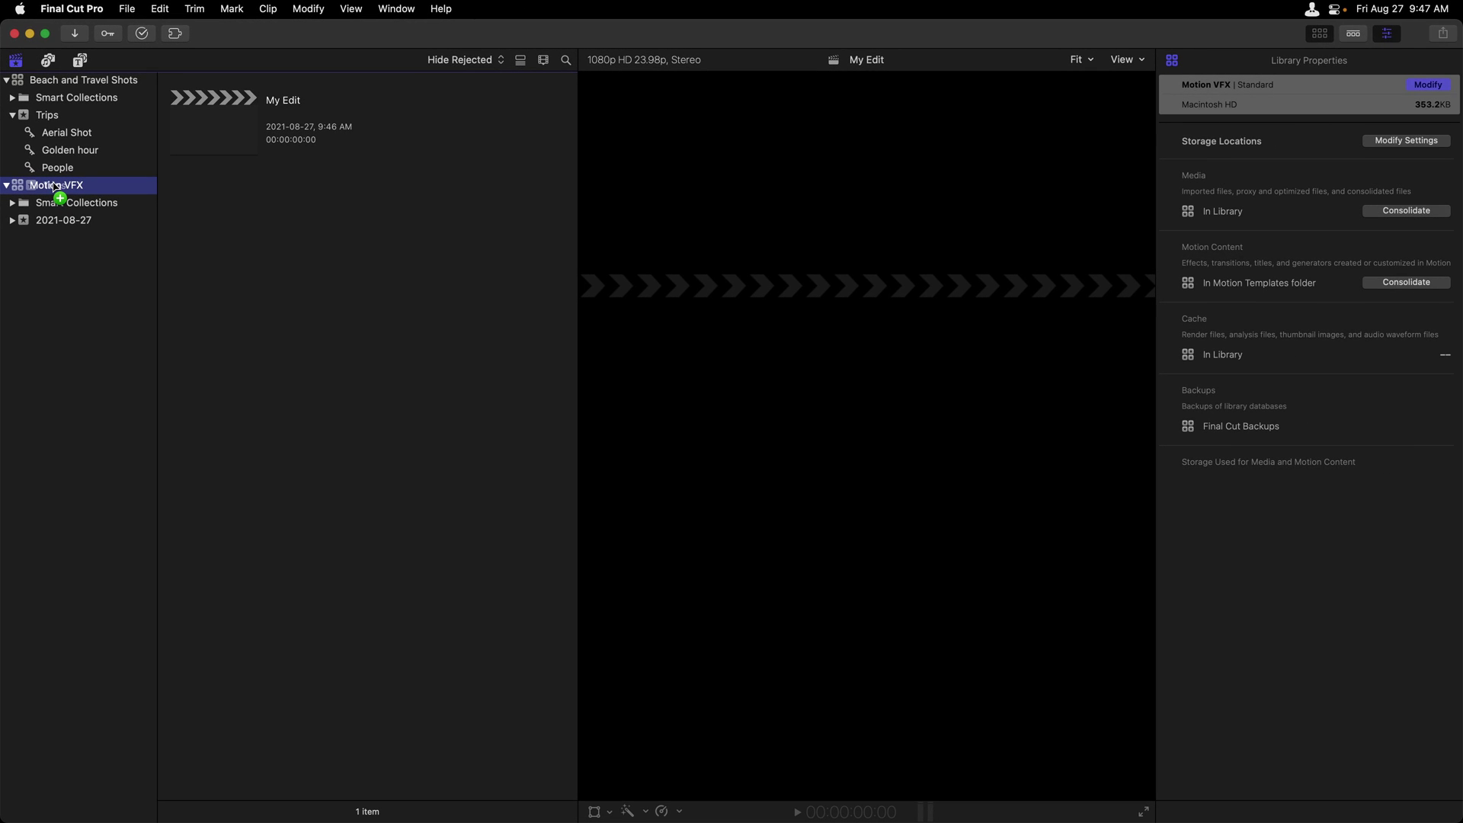
{"action": "left_click_drag", "start_coordinate": [55, 185], "coordinate": [54, 188]}
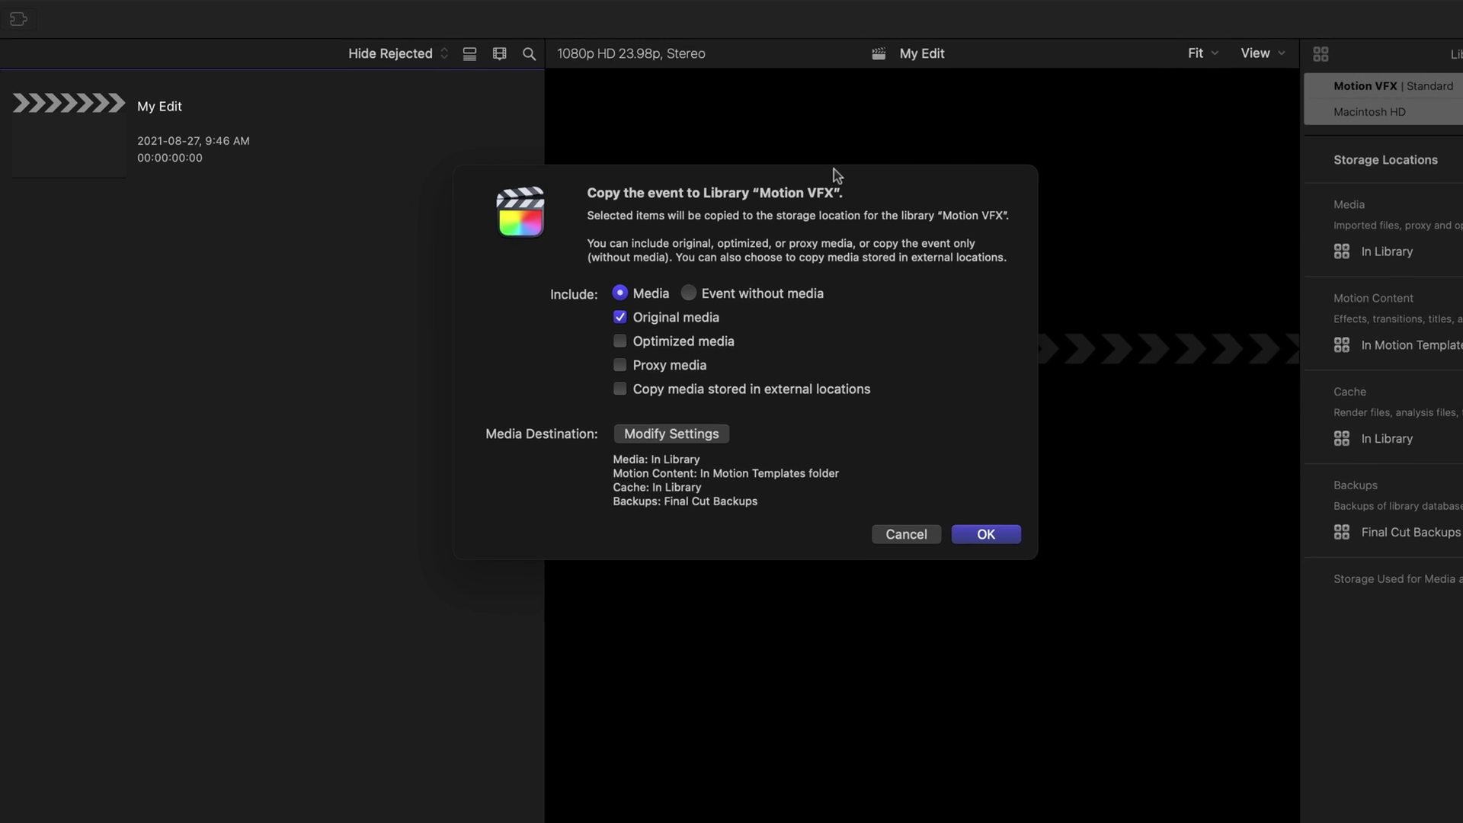
Step: Set the copy to include media, with original media only and no proxy media
{"action": "left_click", "coordinate": [616, 328]}
{"action": "left_click", "coordinate": [618, 380]}
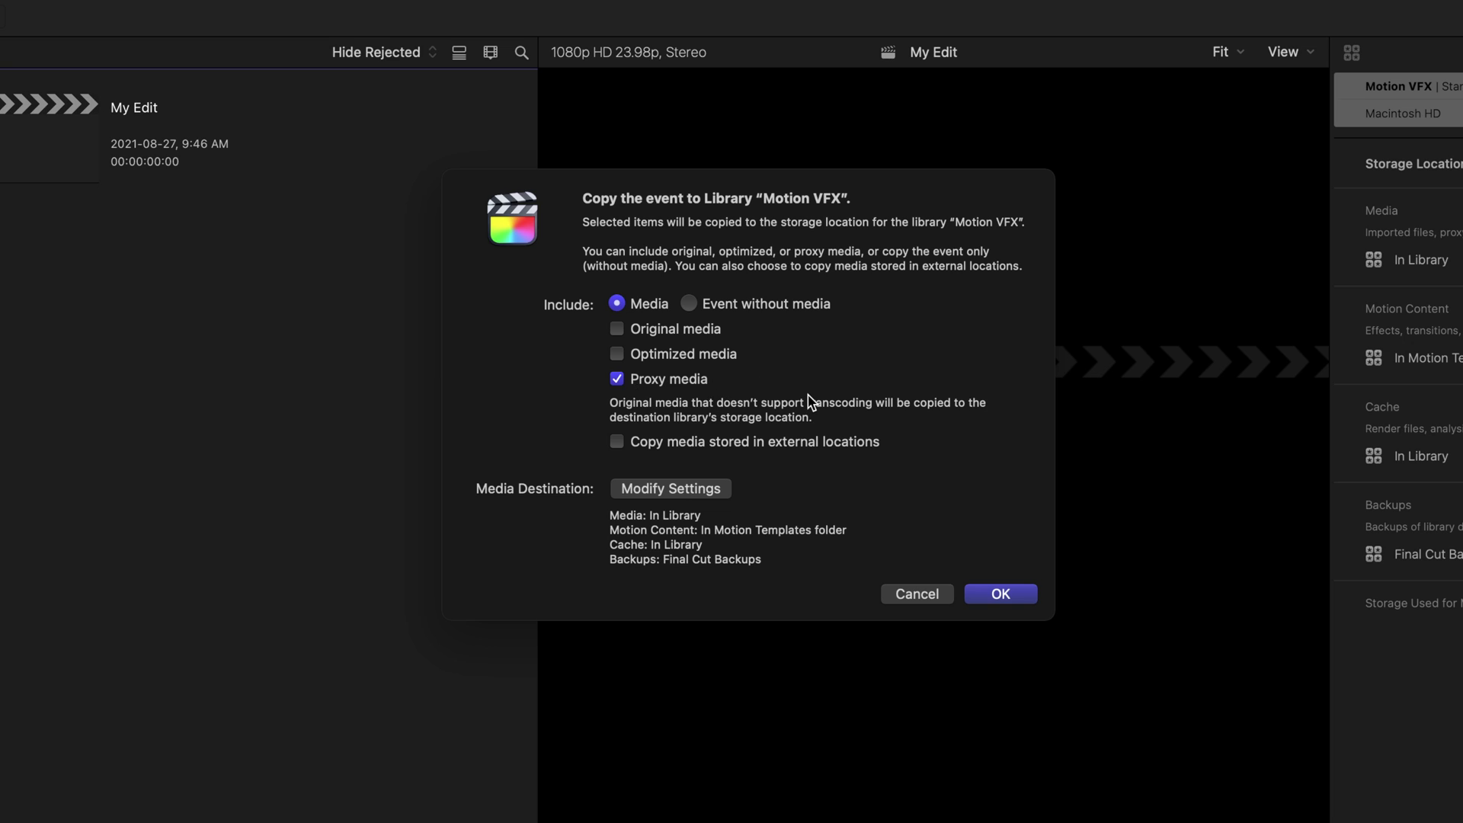
{"action": "left_click", "coordinate": [695, 305]}
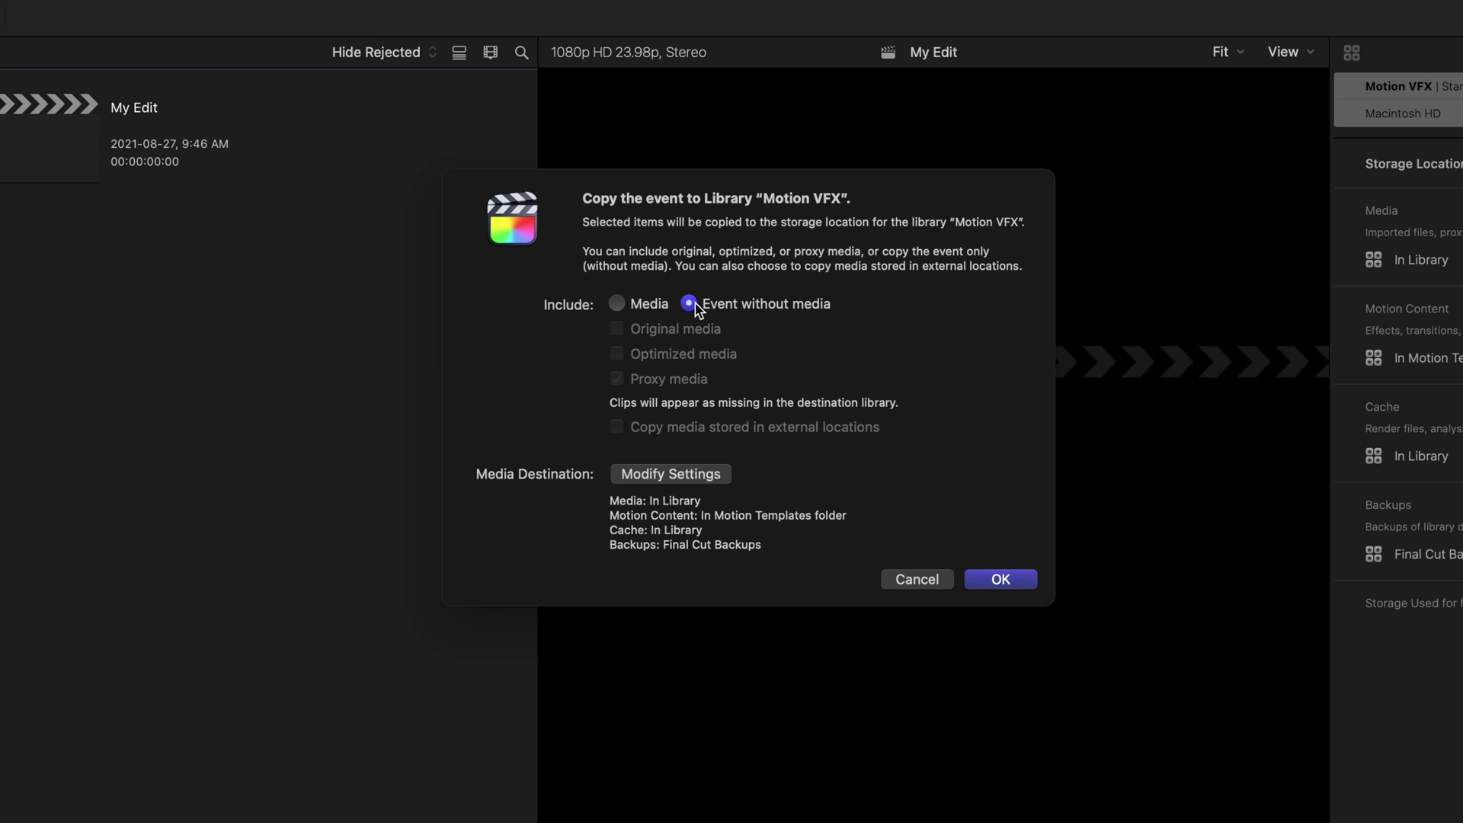
{"action": "left_click", "coordinate": [617, 304]}
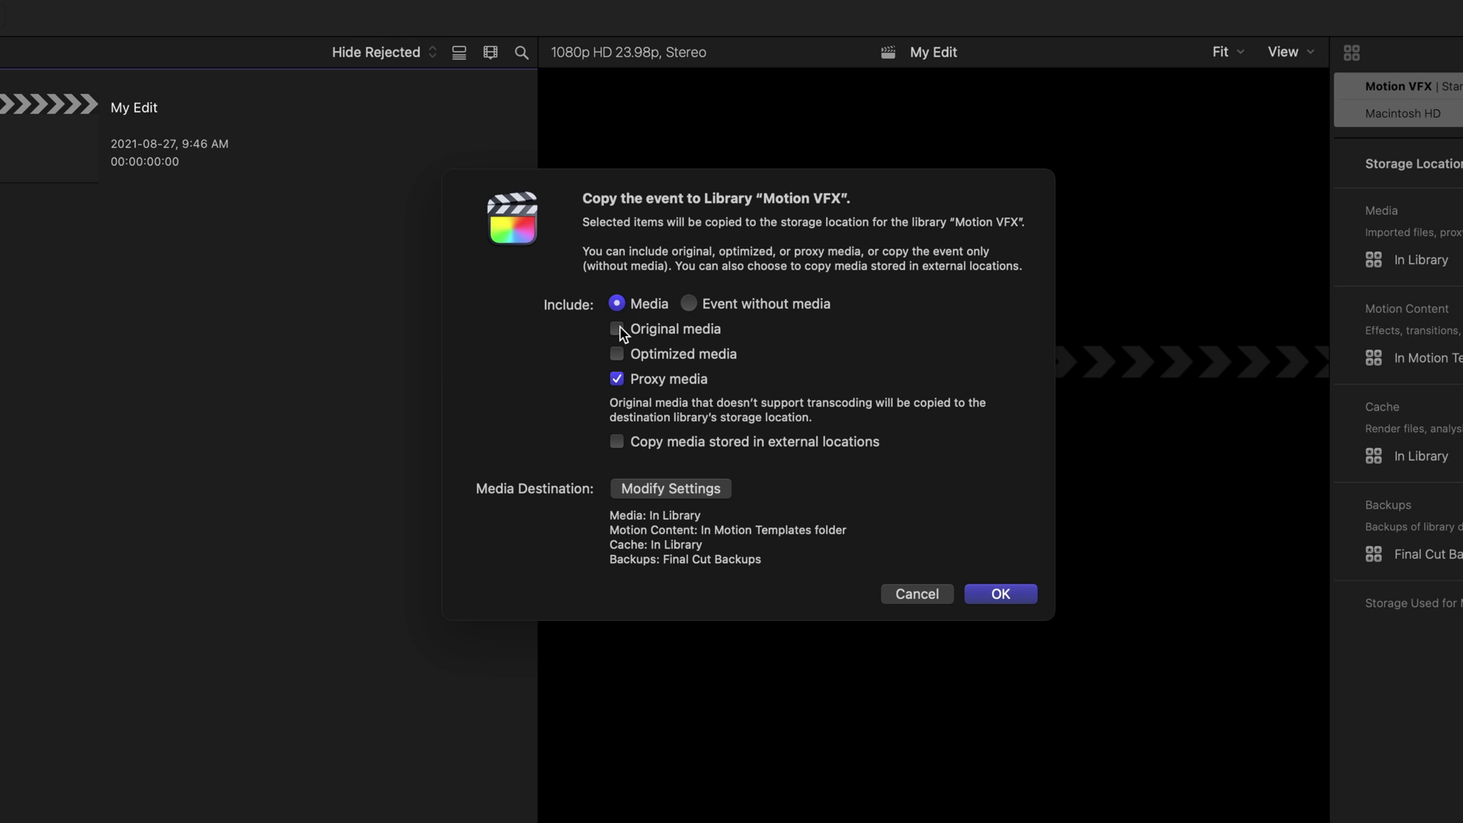
{"action": "left_click", "coordinate": [617, 329]}
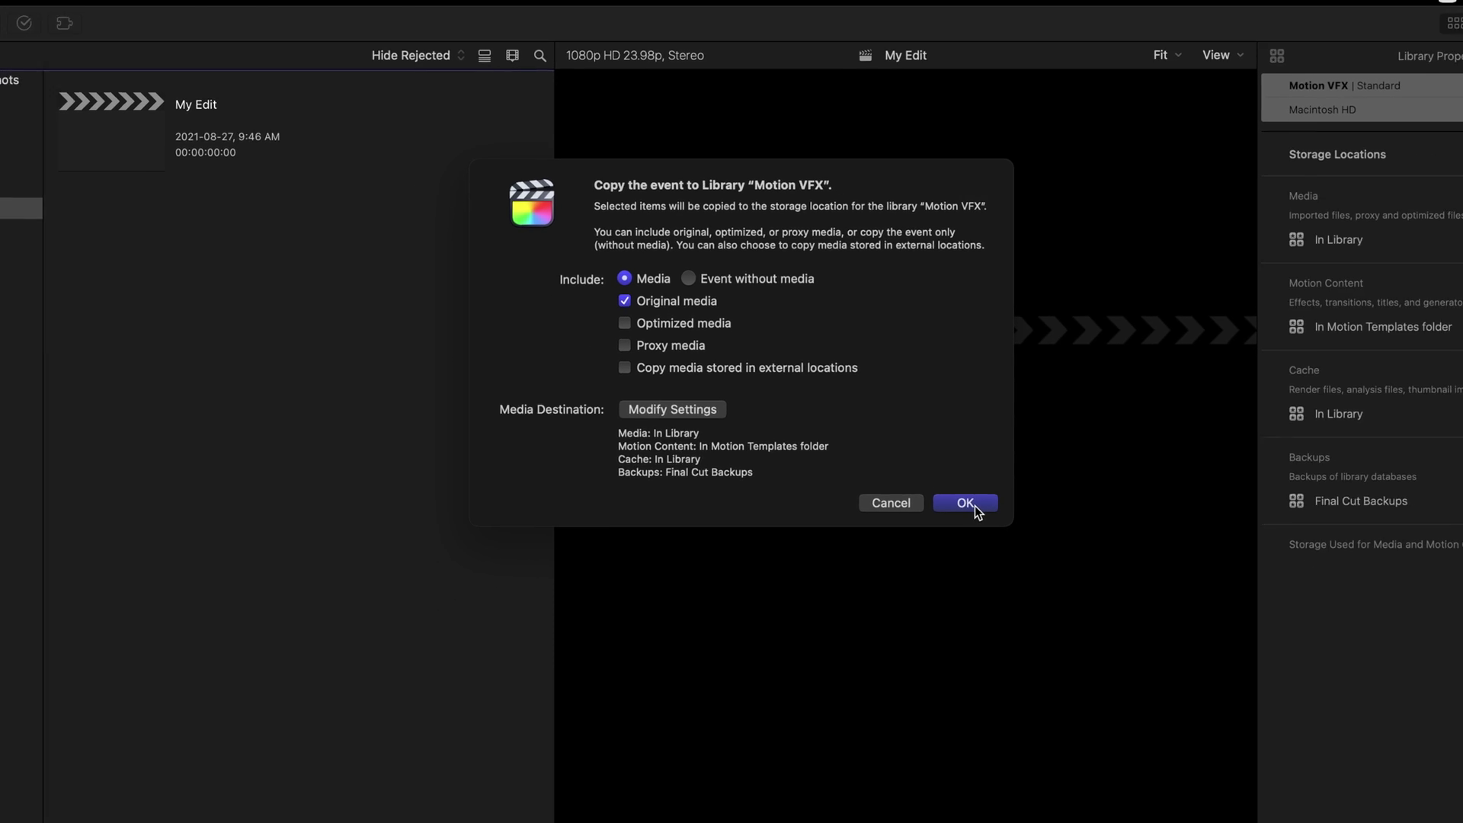
Step: Confirm the event copy, then check the Motion VFX and Beach and Travel Shots library properties
{"action": "left_click", "coordinate": [964, 503]}
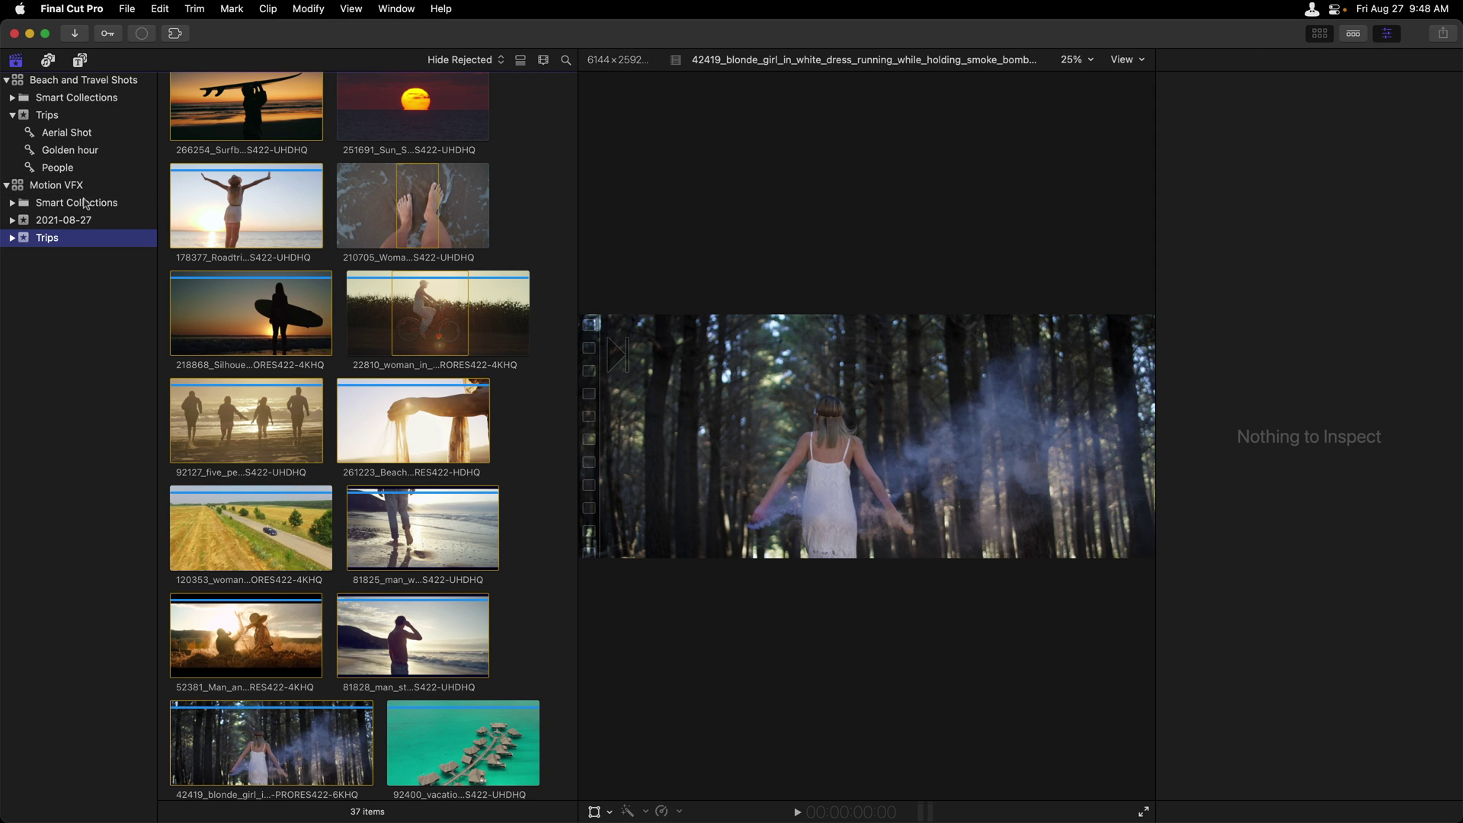
{"action": "left_click", "coordinate": [34, 189]}
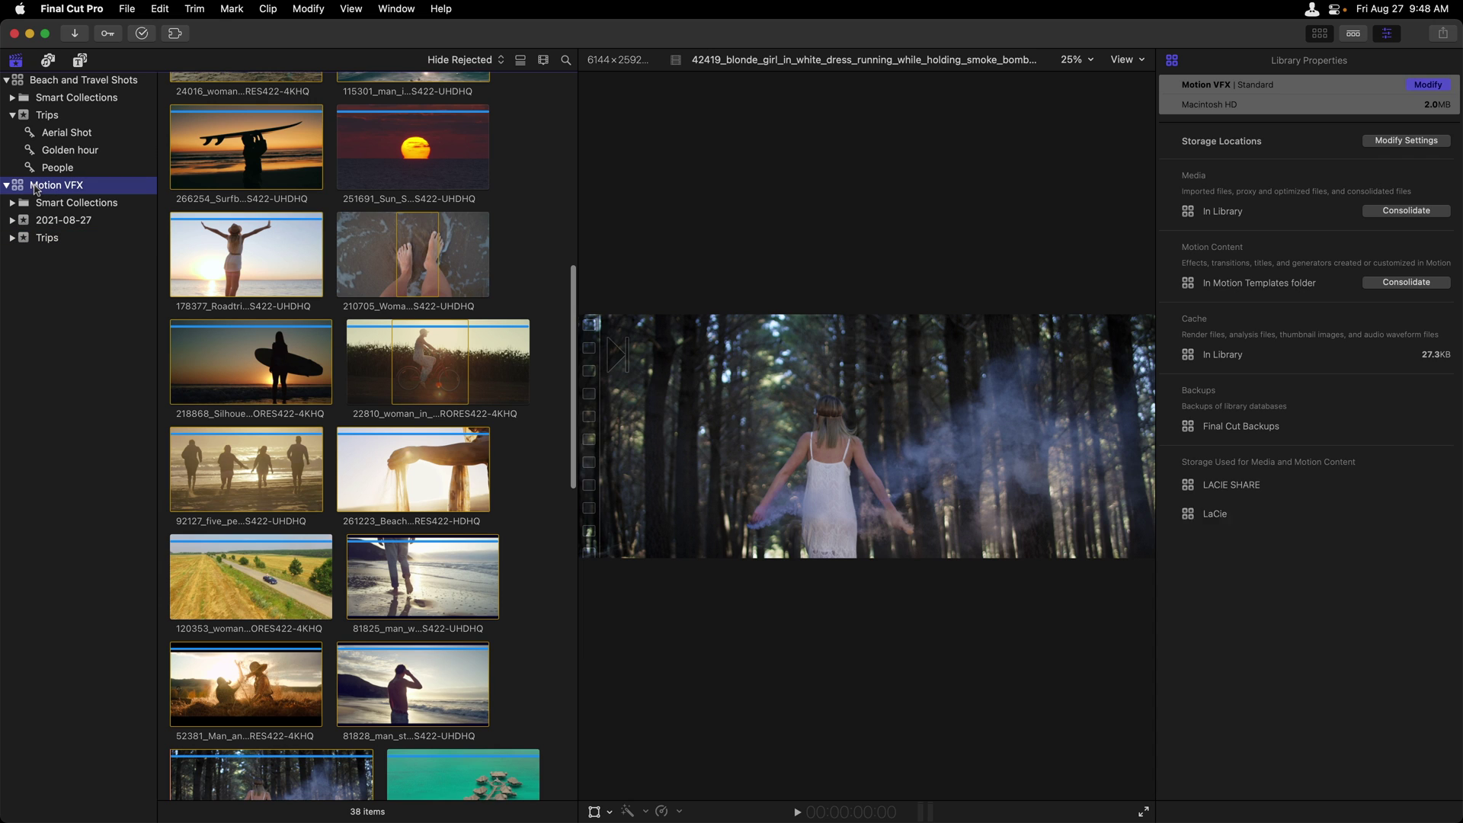
{"action": "left_click", "coordinate": [47, 238]}
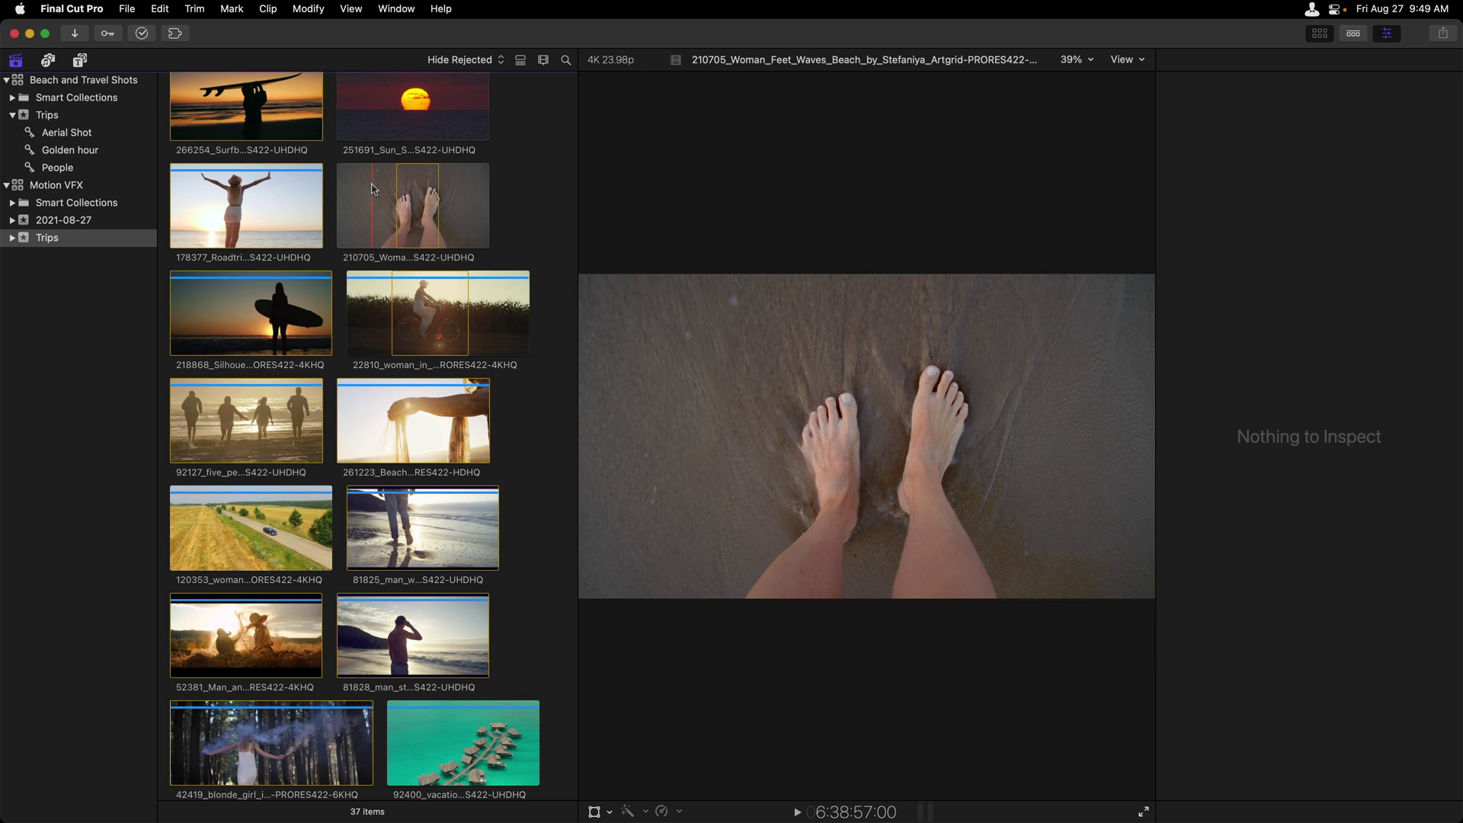
{"action": "left_click", "coordinate": [99, 81]}
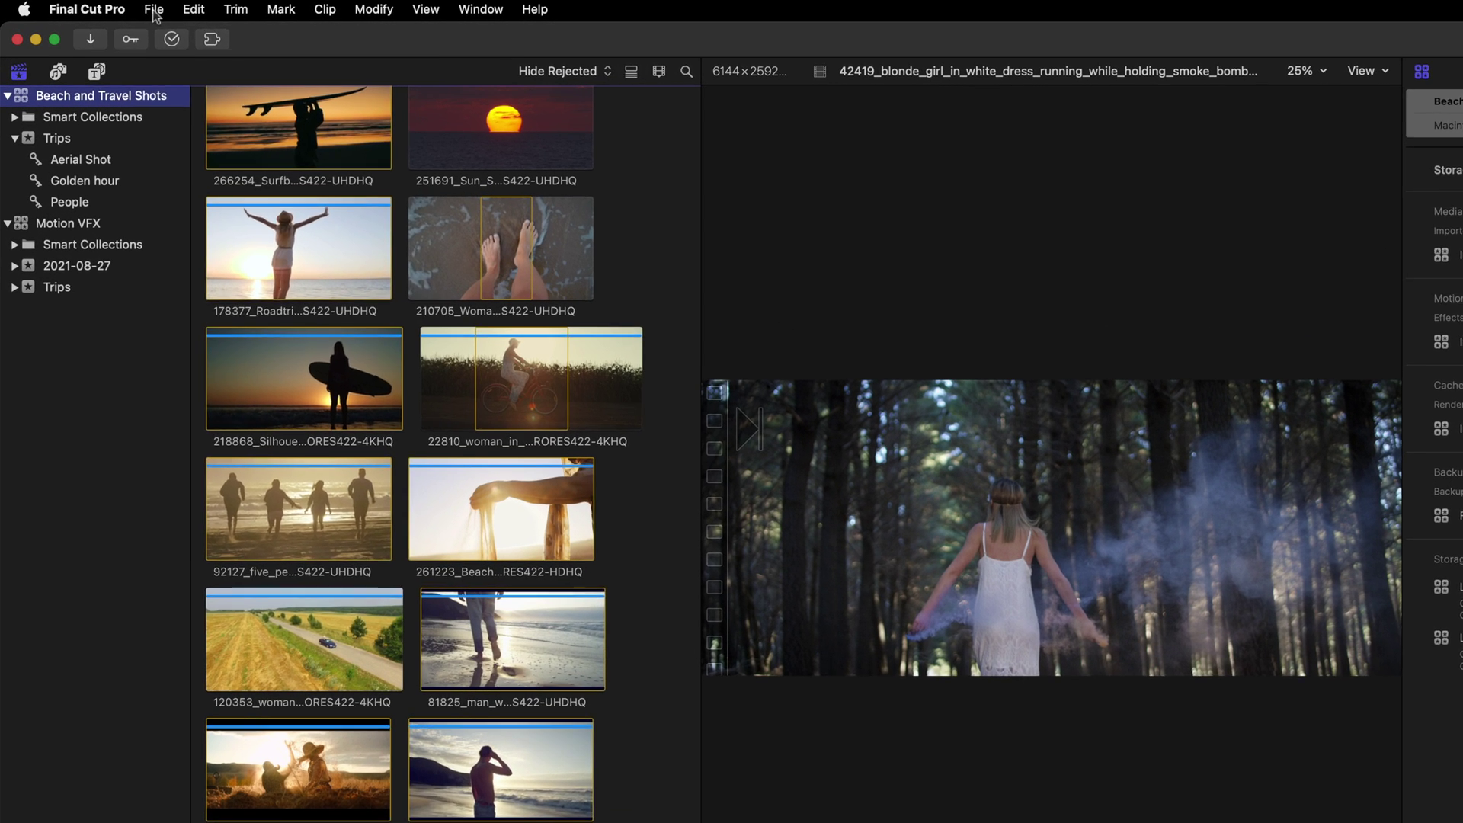
{"action": "left_click", "coordinate": [127, 9]}
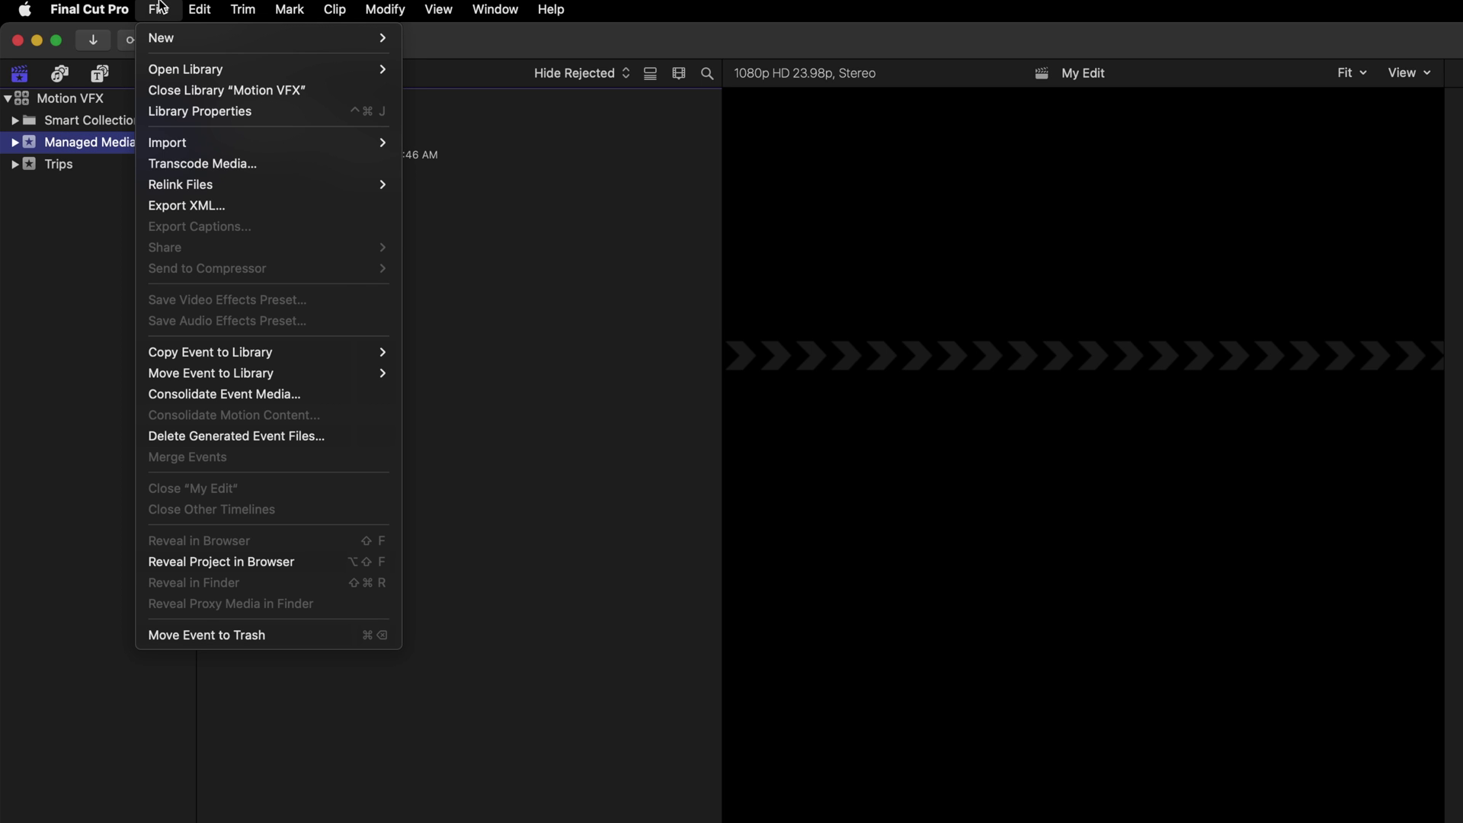
Step: Open the media import window and select jellyfish clips 46323 to 46325 from This Aquatic Life
{"action": "mouse_move", "coordinate": [207, 141]}
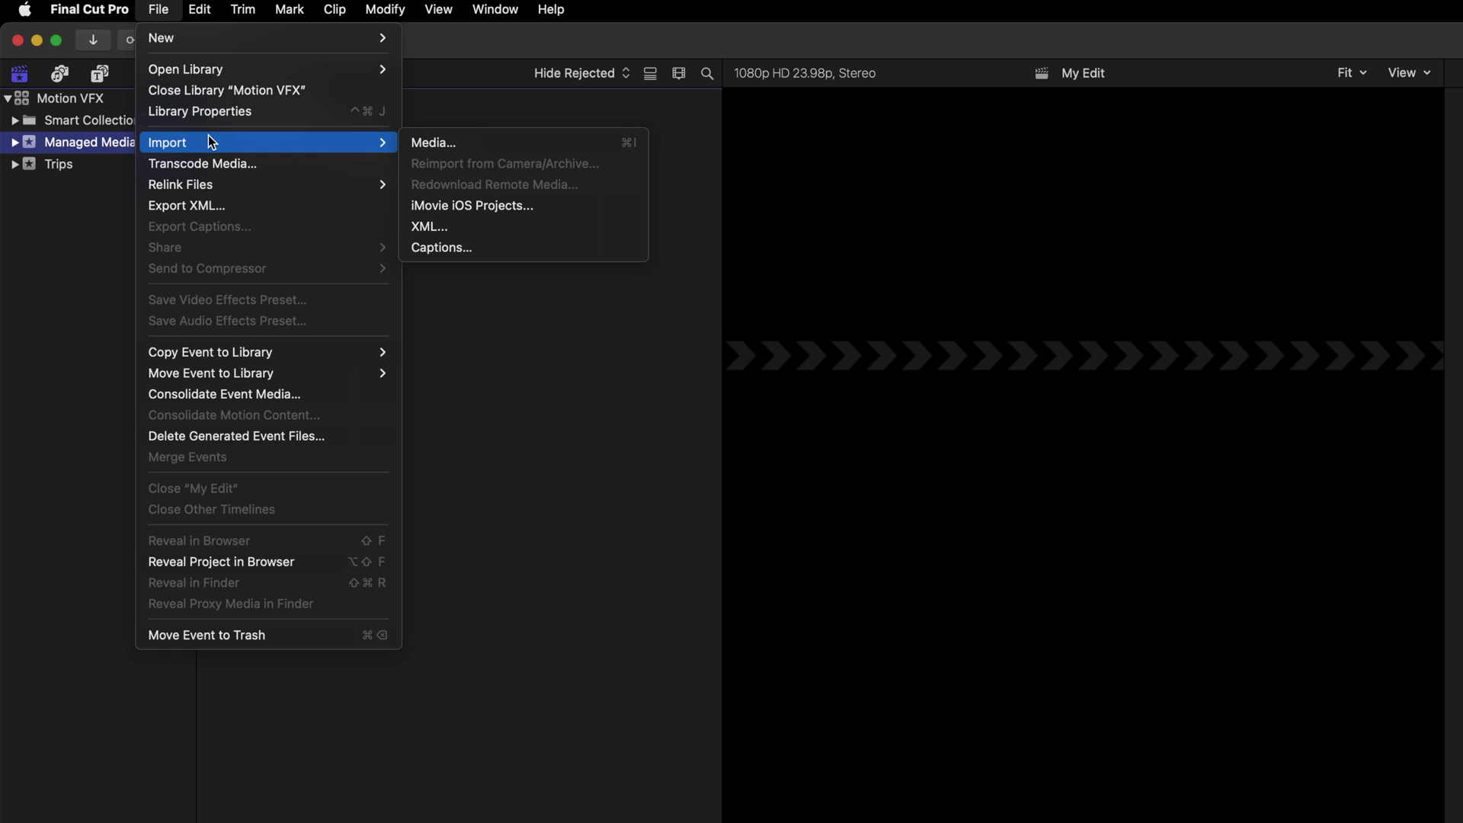
{"action": "left_click", "coordinate": [460, 150]}
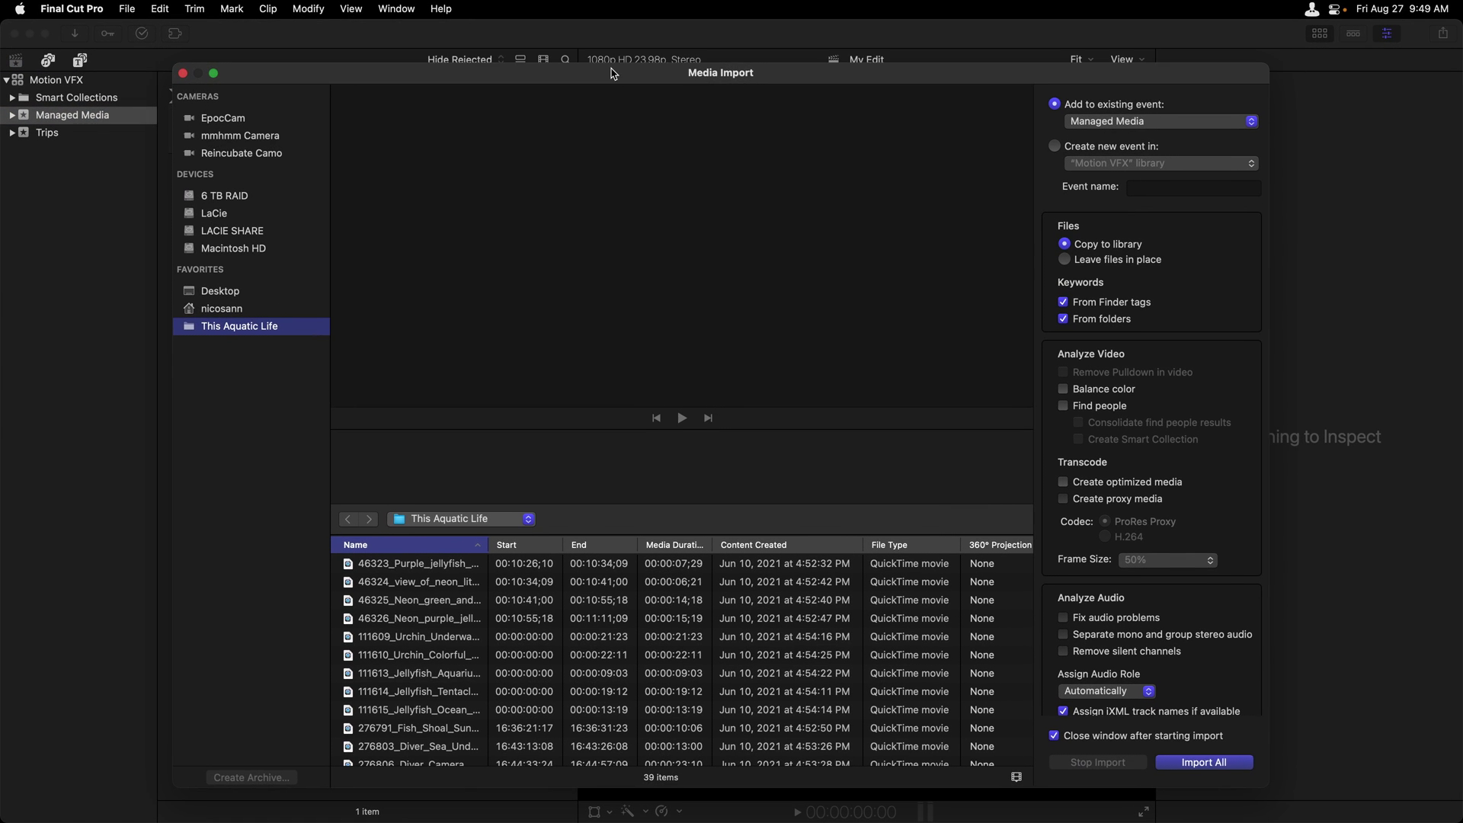
{"action": "left_click_drag", "start_coordinate": [611, 73], "coordinate": [619, 64]}
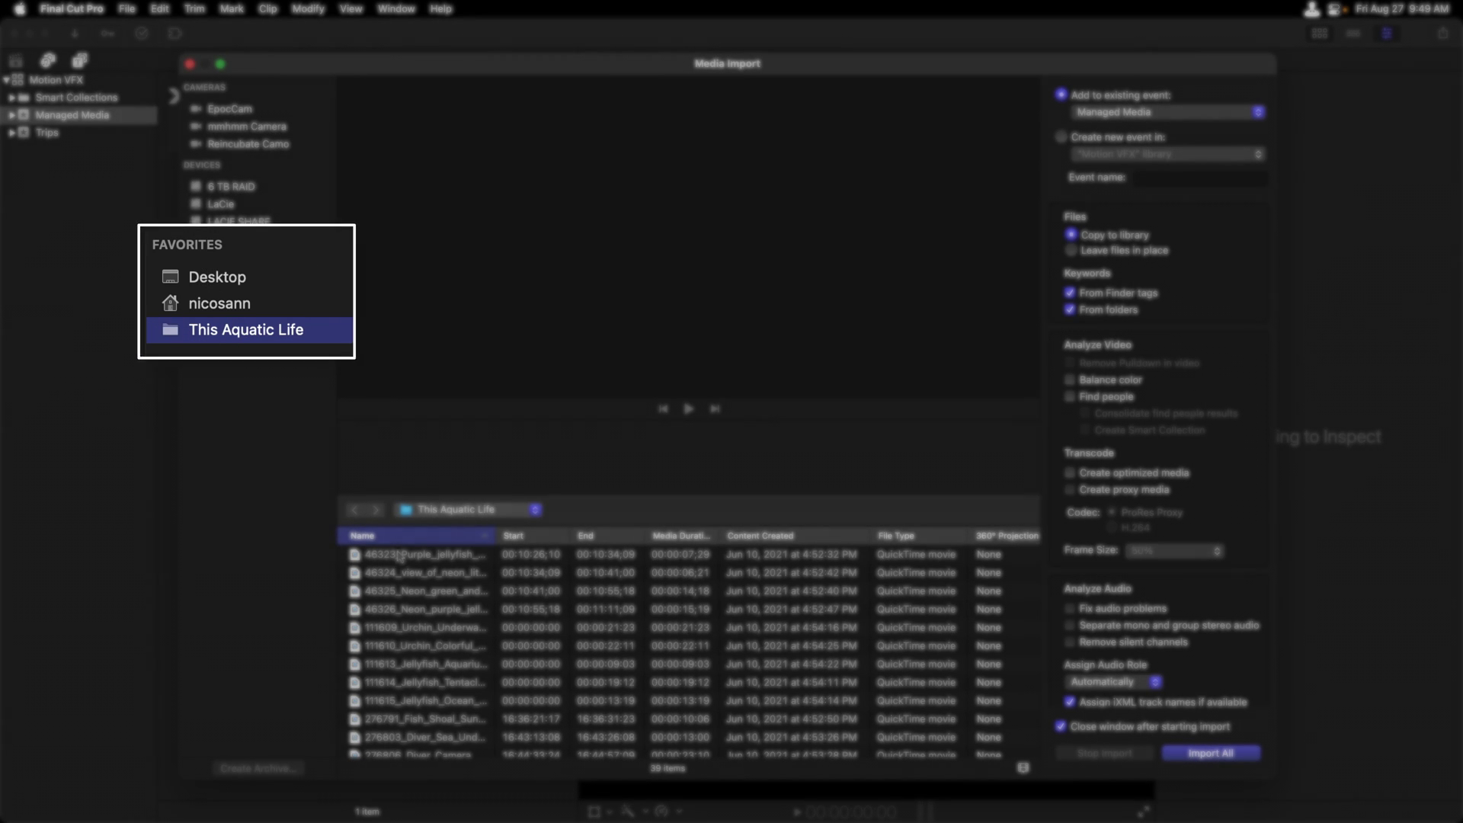
{"action": "left_click", "coordinate": [421, 572]}
{"action": "left_click", "coordinate": [431, 589]}
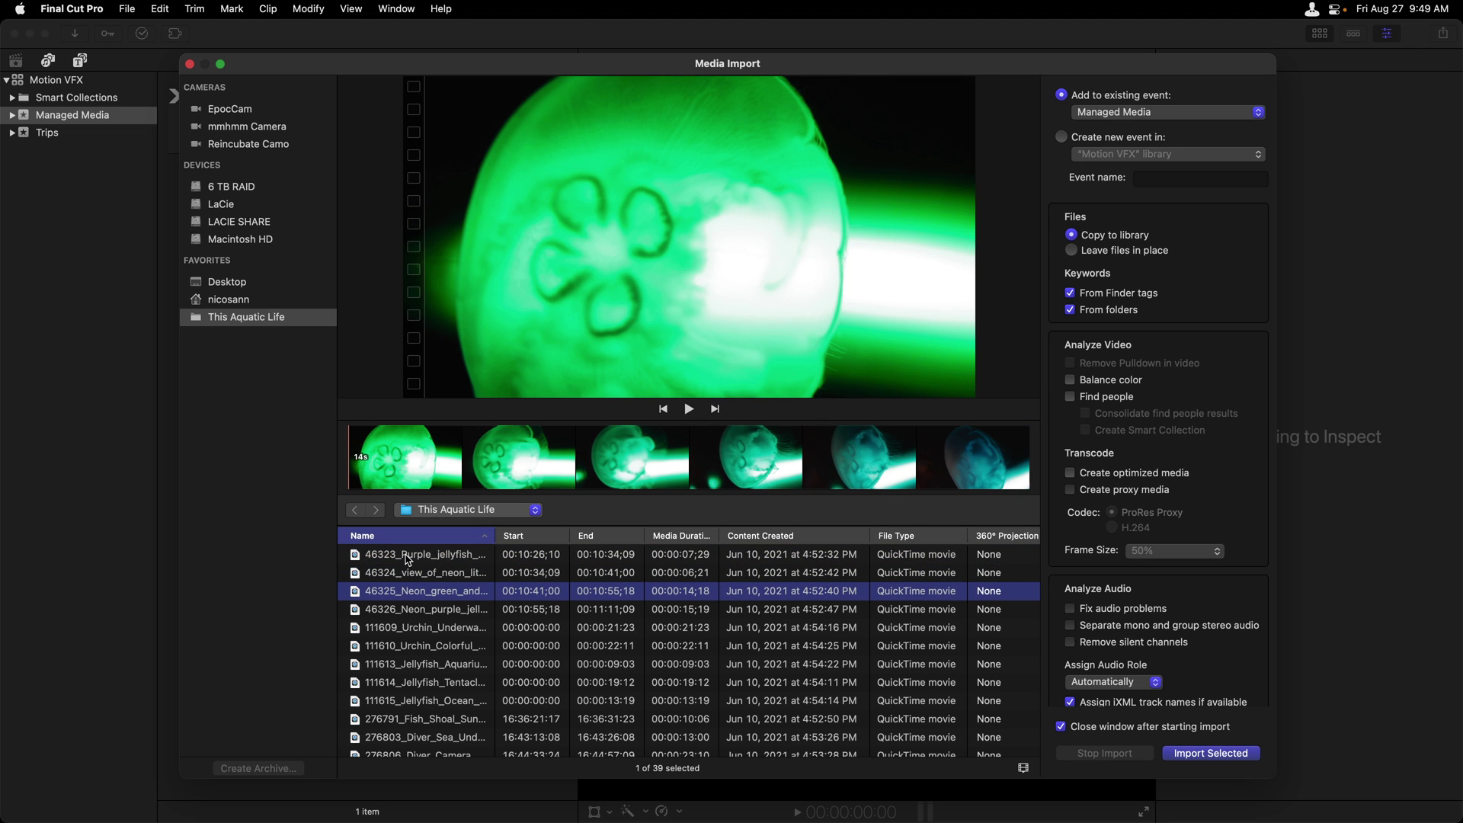
{"action": "left_click", "coordinate": [408, 556]}
{"action": "left_click", "coordinate": [406, 595], "text": "shift"}
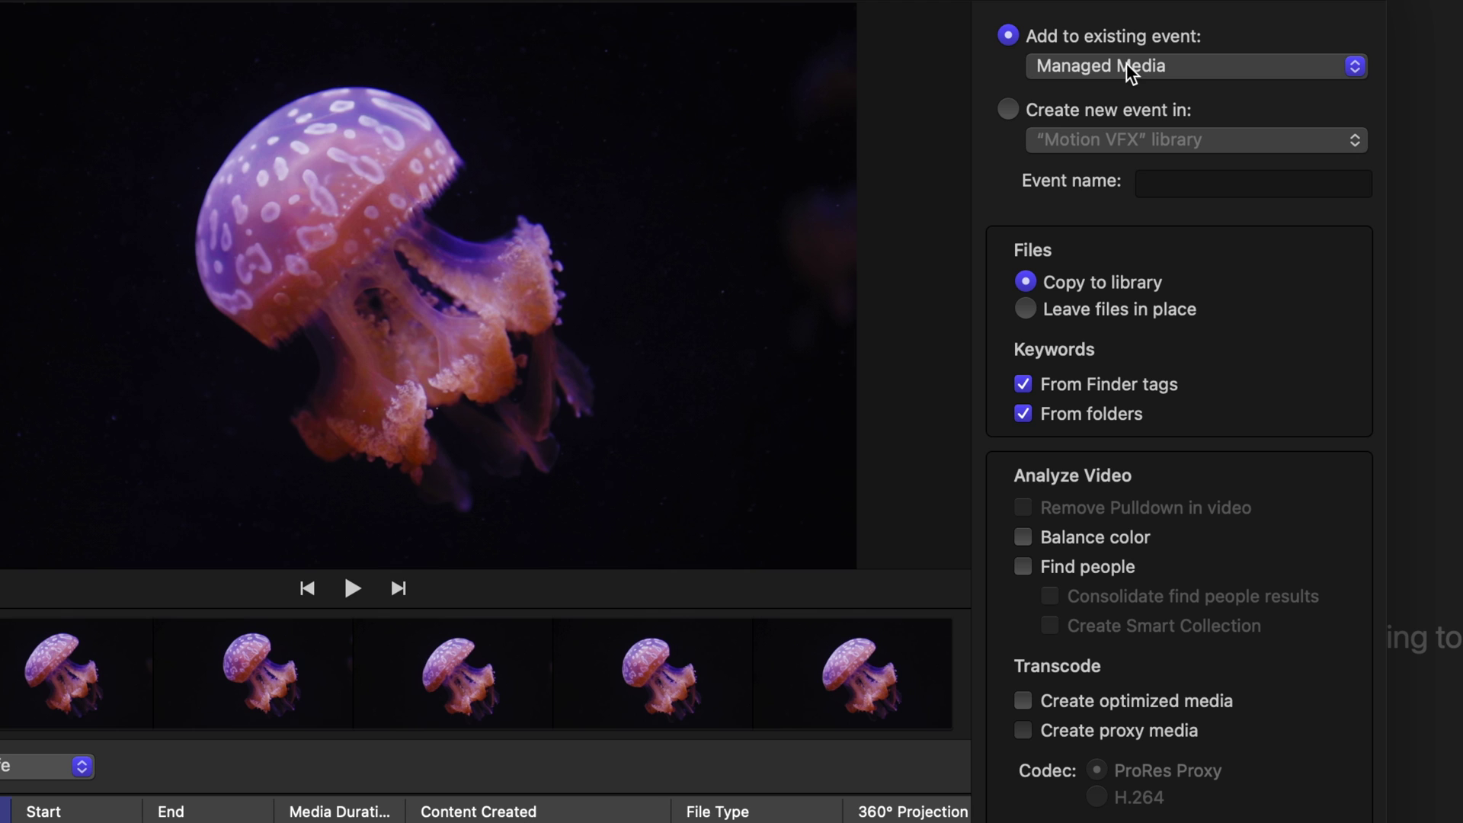
Step: Import them into the Managed Media event, copying the files into the library
{"action": "left_click", "coordinate": [1218, 62]}
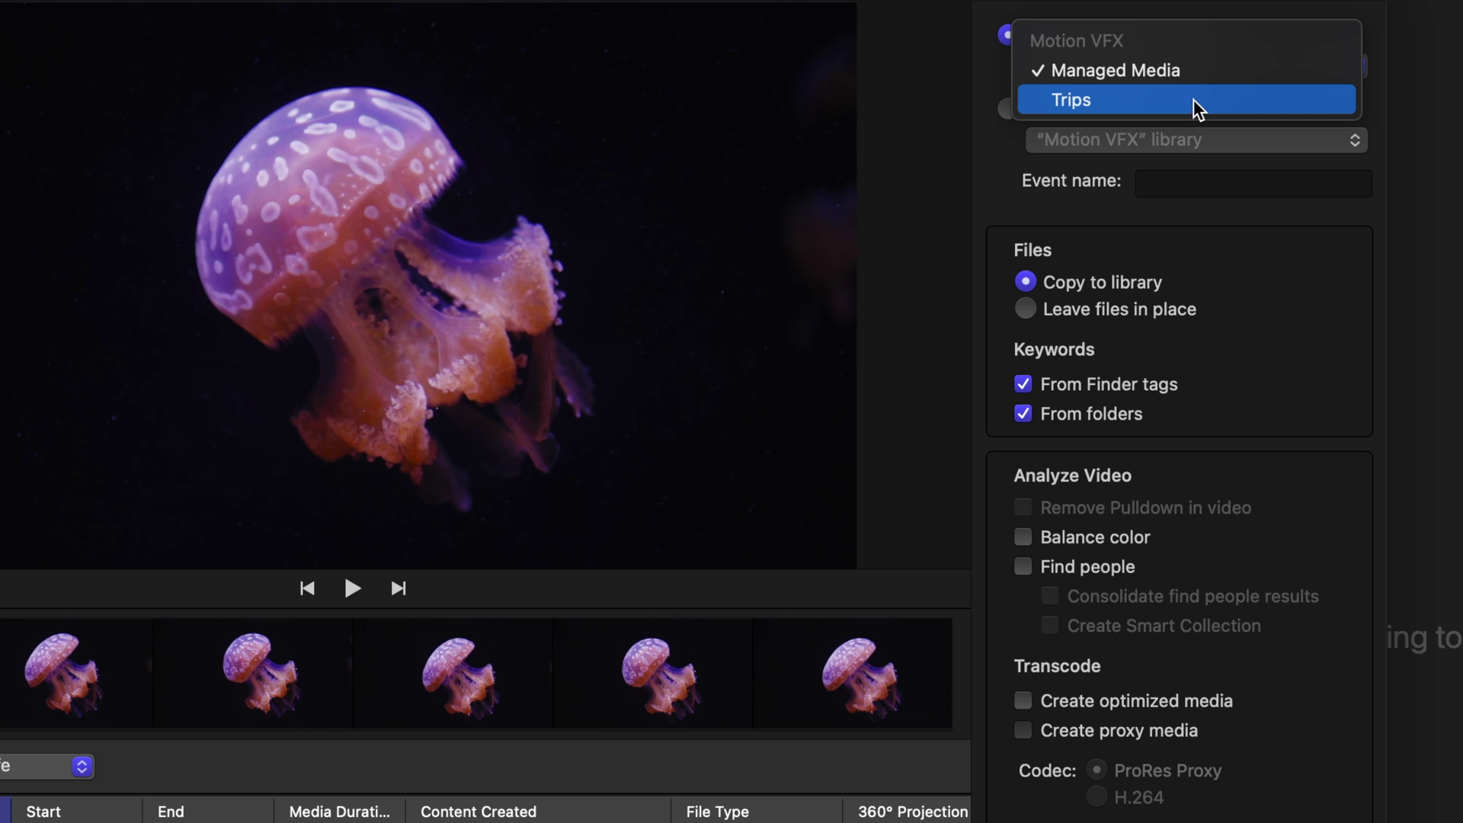
{"action": "left_click", "coordinate": [1186, 67]}
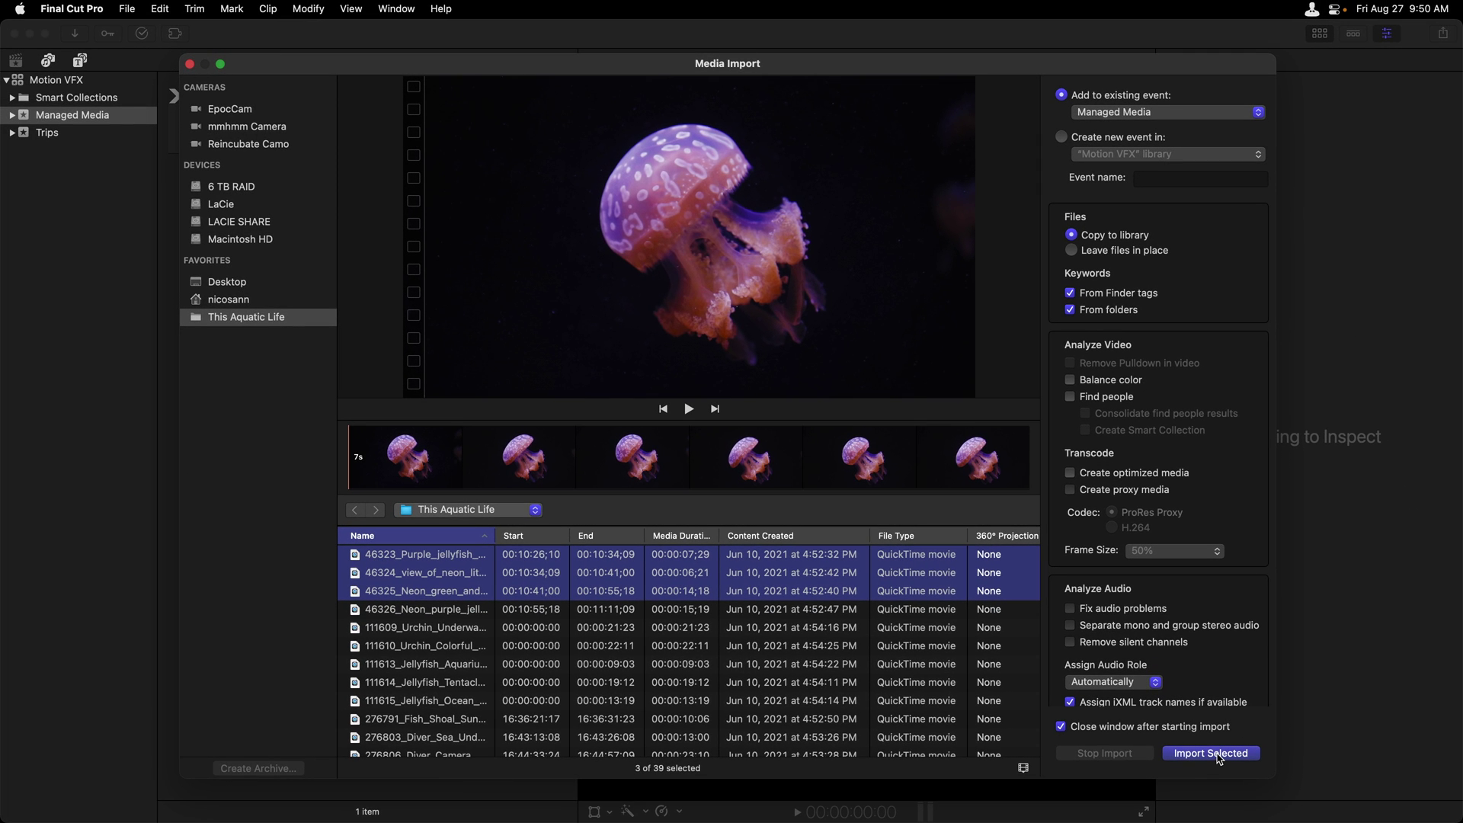
{"action": "left_click", "coordinate": [1217, 755]}
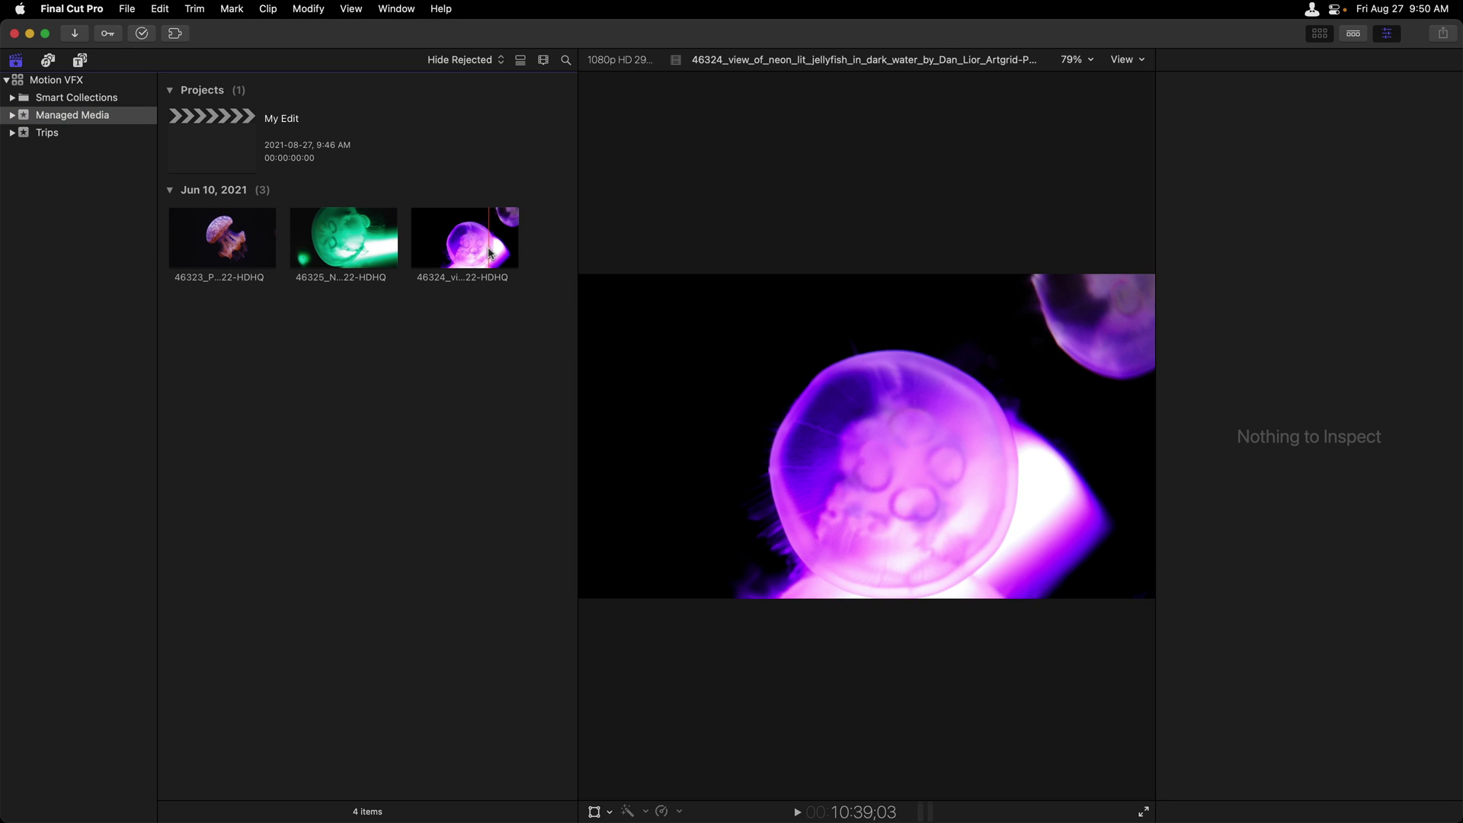
Step: Reveal clip 46323 in Finder, maximise the window and browse the jellyfish files
{"action": "right_click", "coordinate": [207, 242]}
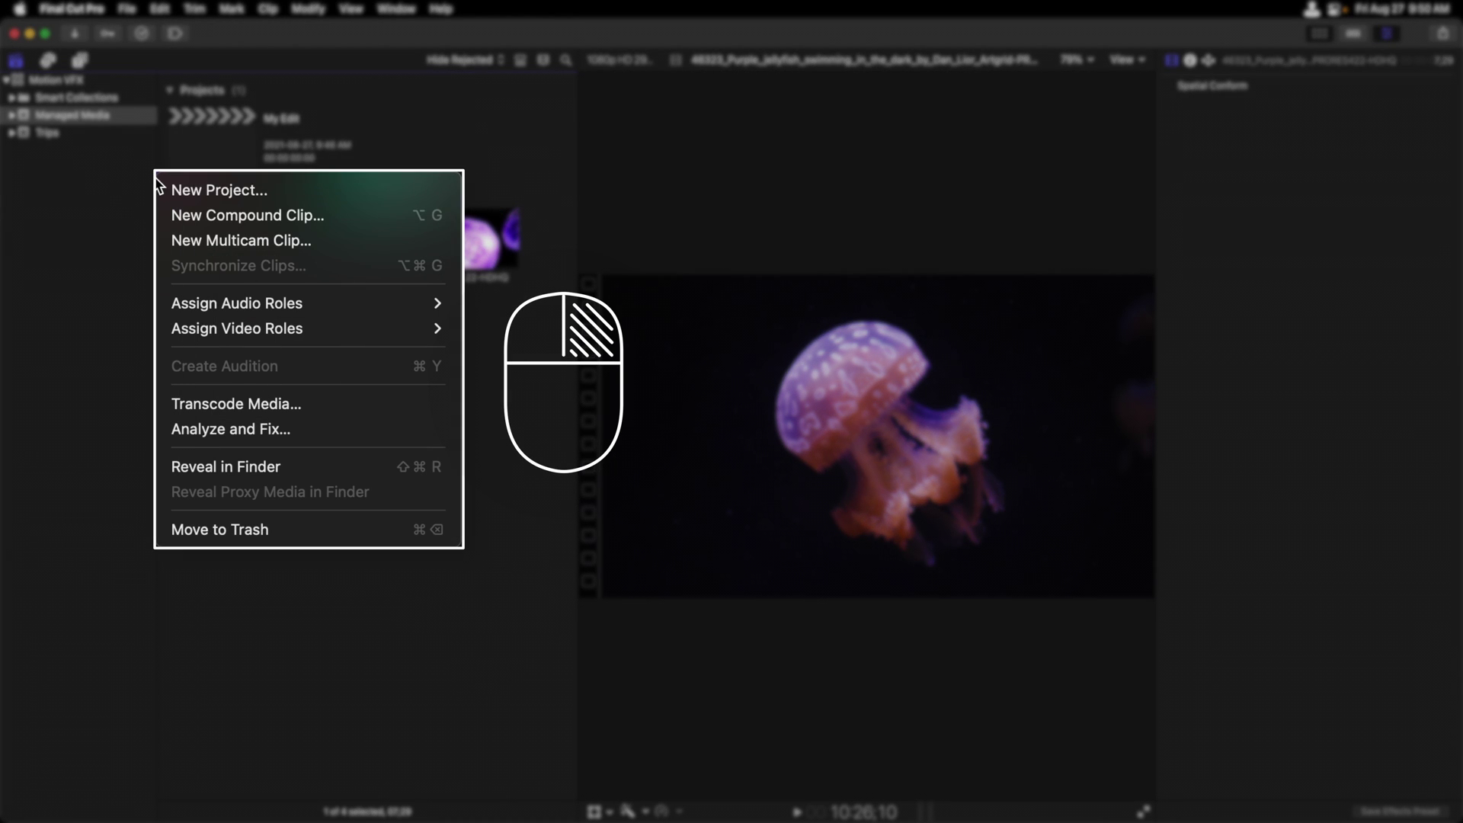
{"action": "left_click", "coordinate": [340, 474]}
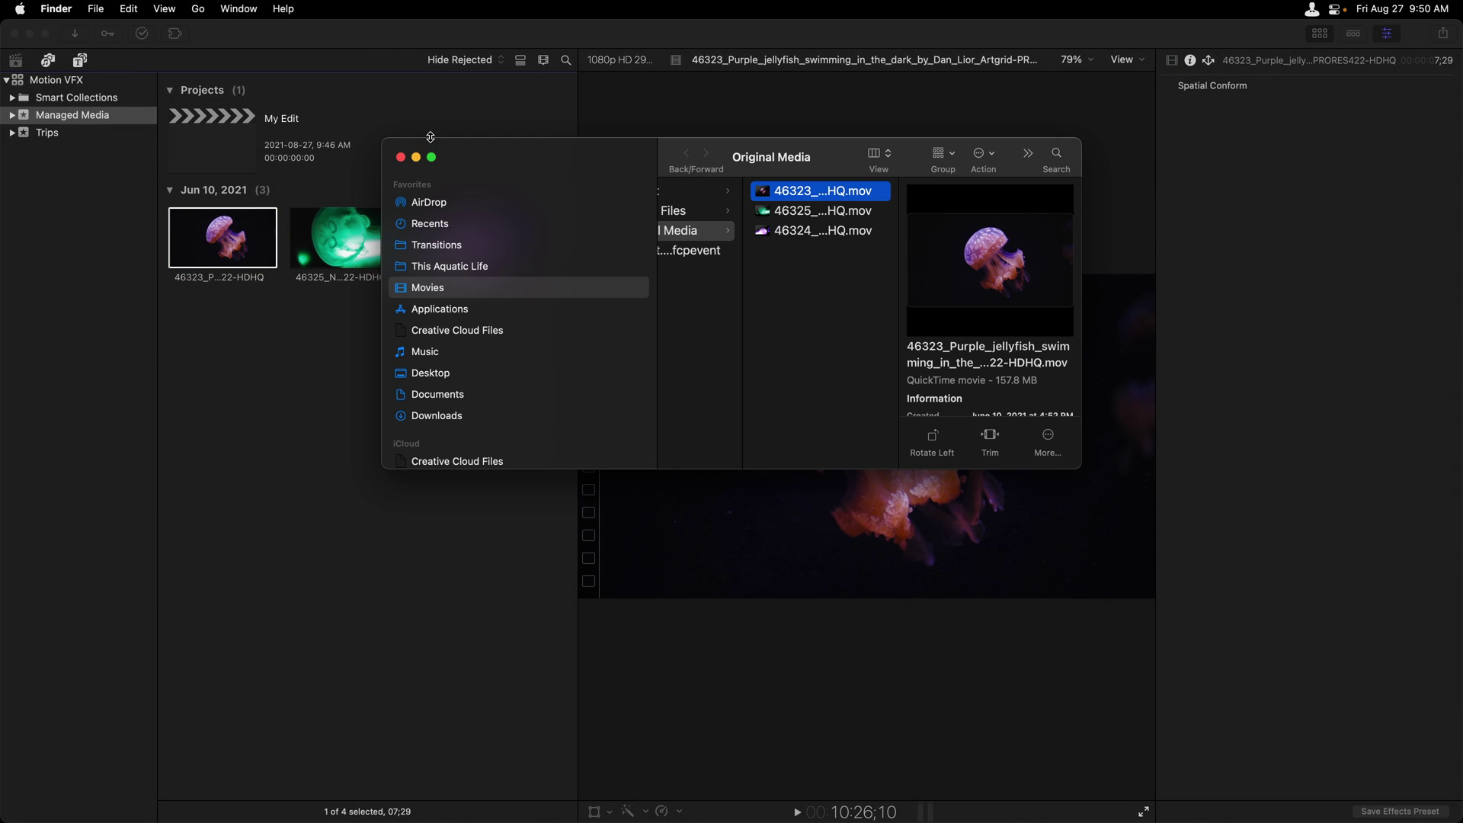
{"action": "left_click", "coordinate": [432, 157]}
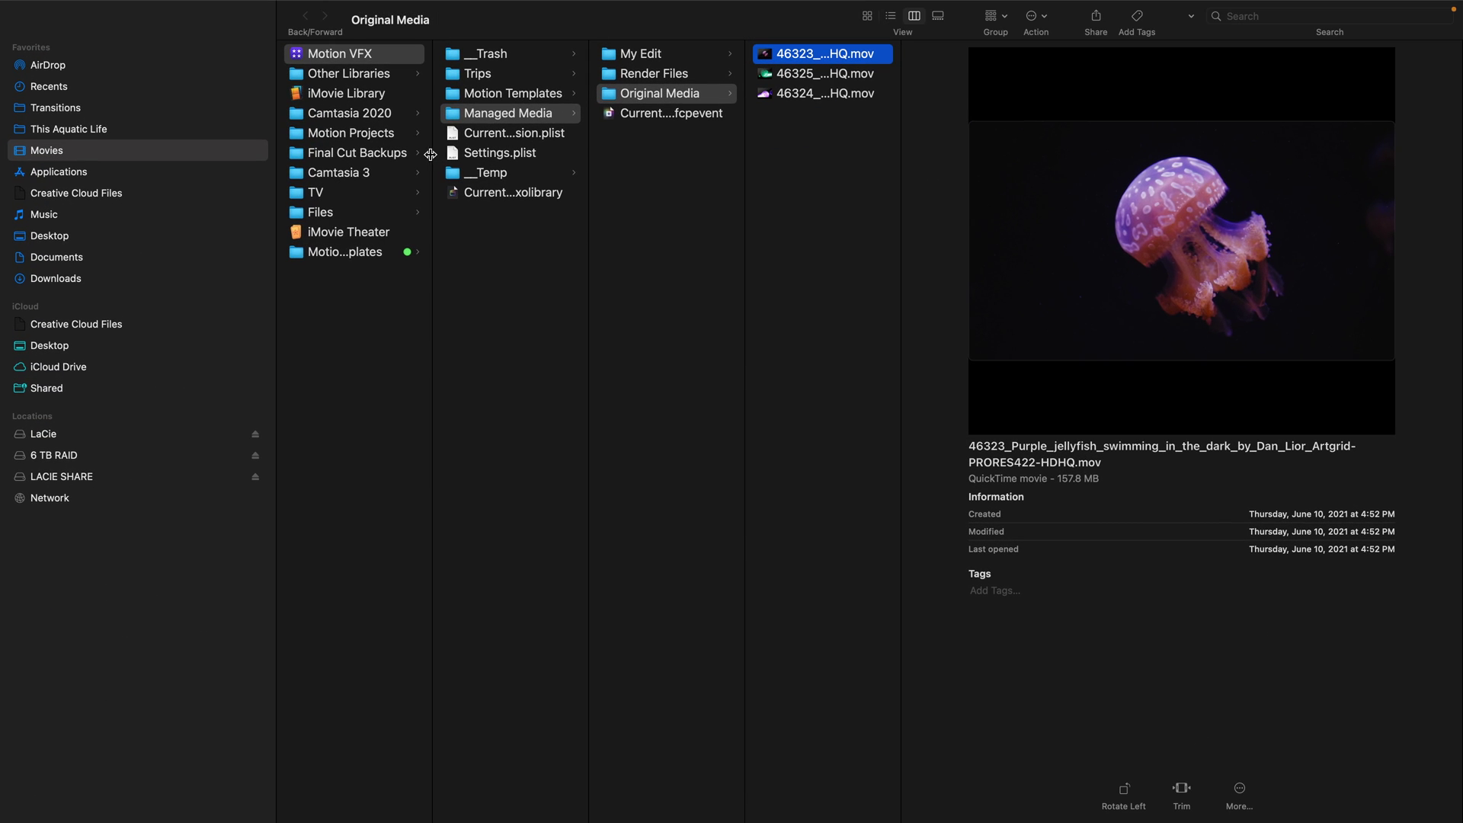
{"action": "left_click", "coordinate": [908, 92]}
{"action": "left_click", "coordinate": [912, 64]}
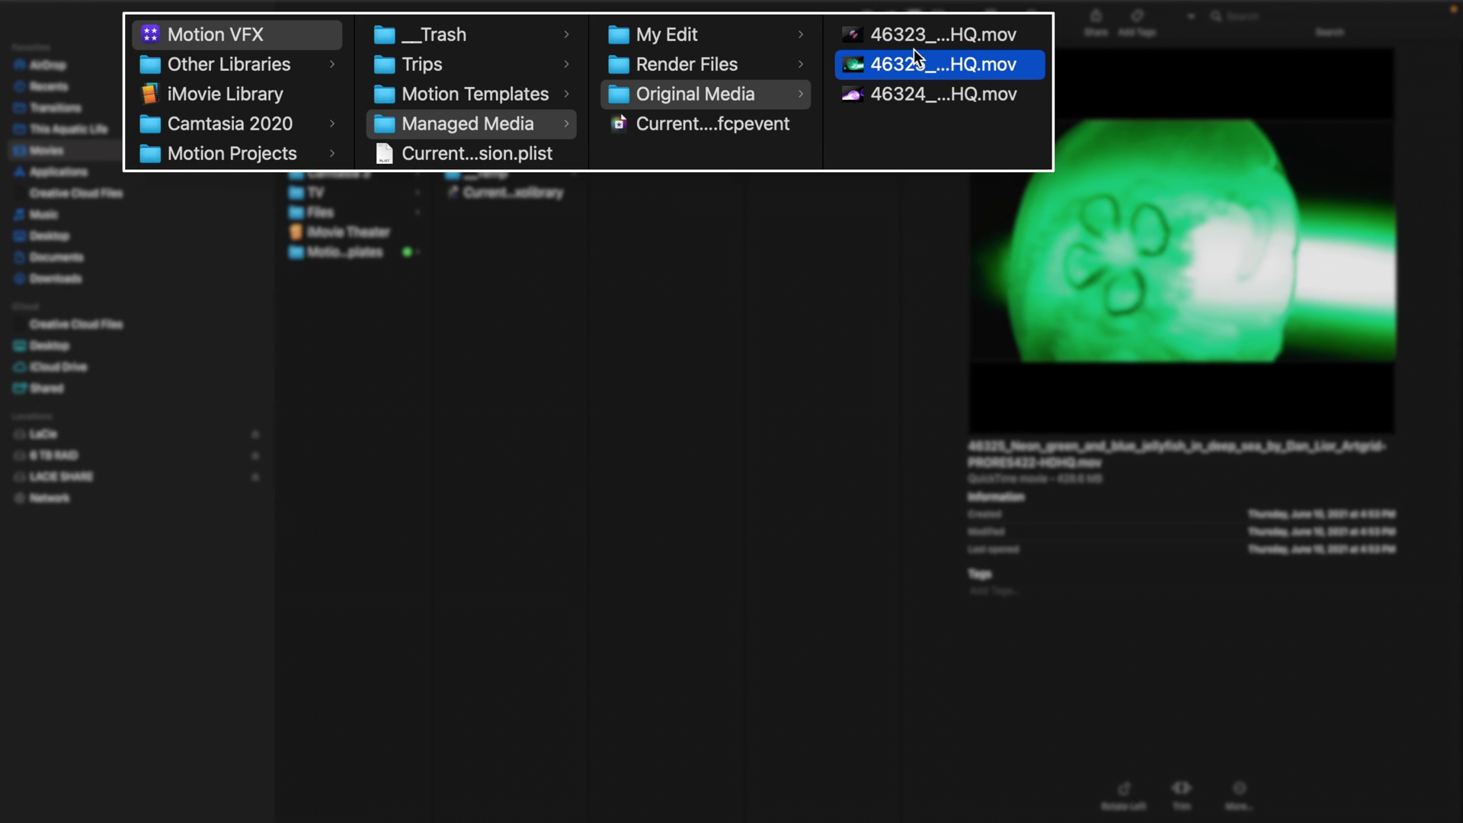
{"action": "left_click", "coordinate": [899, 31]}
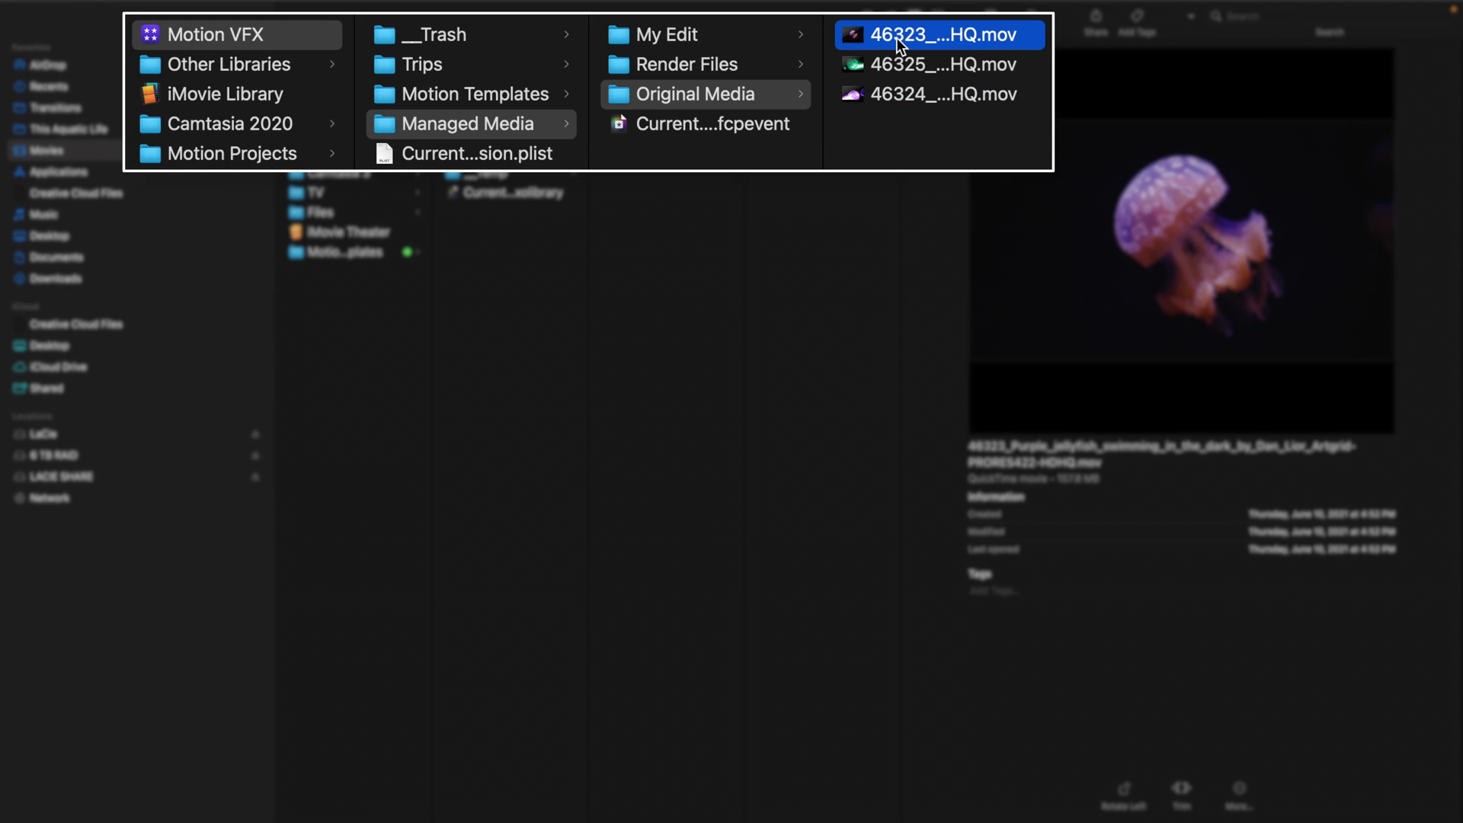
Step: Check the Motion VFX library's 741.1 MB size in Get Info, then close it
{"action": "left_click", "coordinate": [301, 60]}
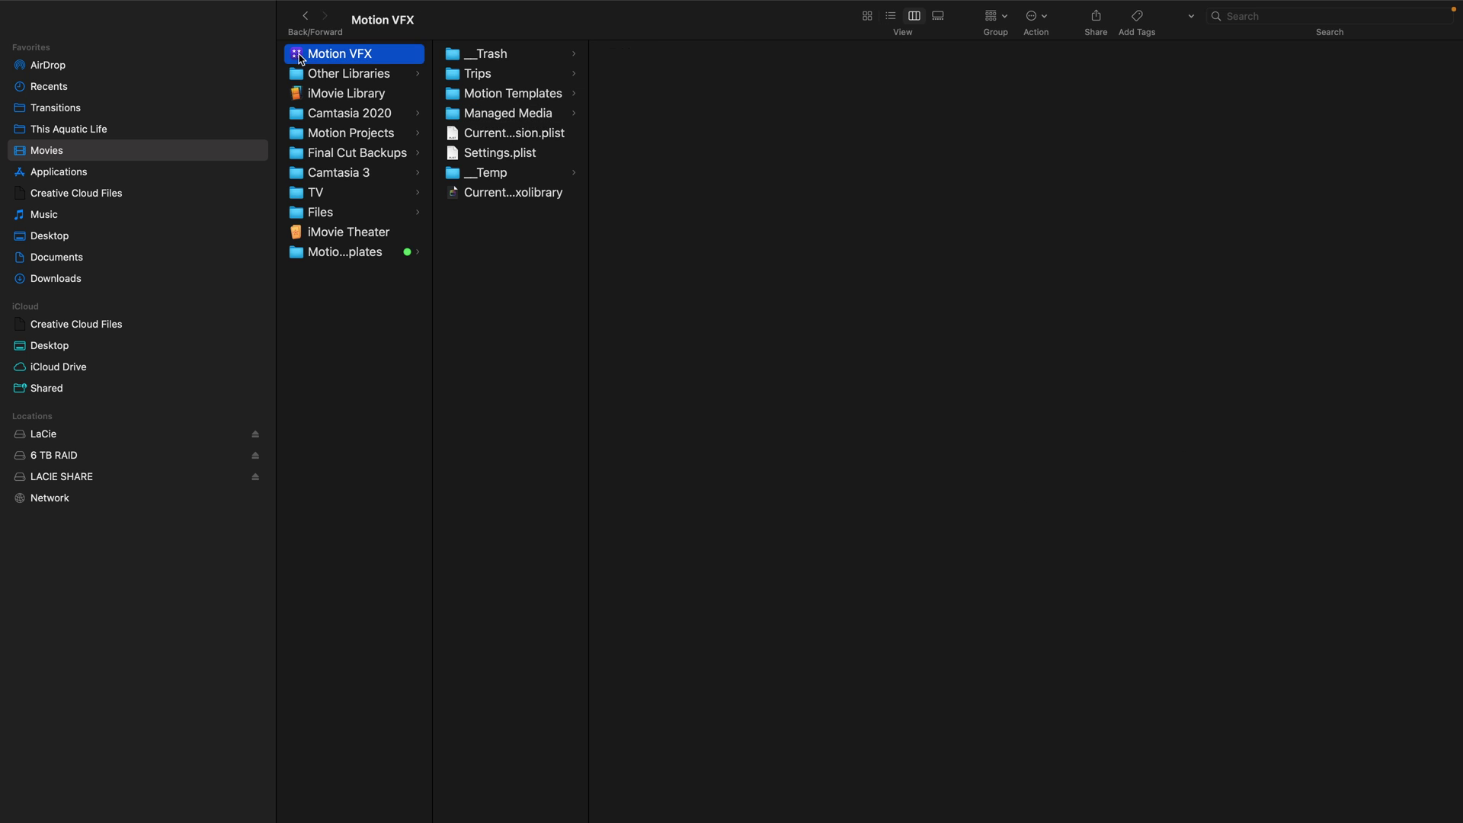
{"action": "key", "text": "super+i"}
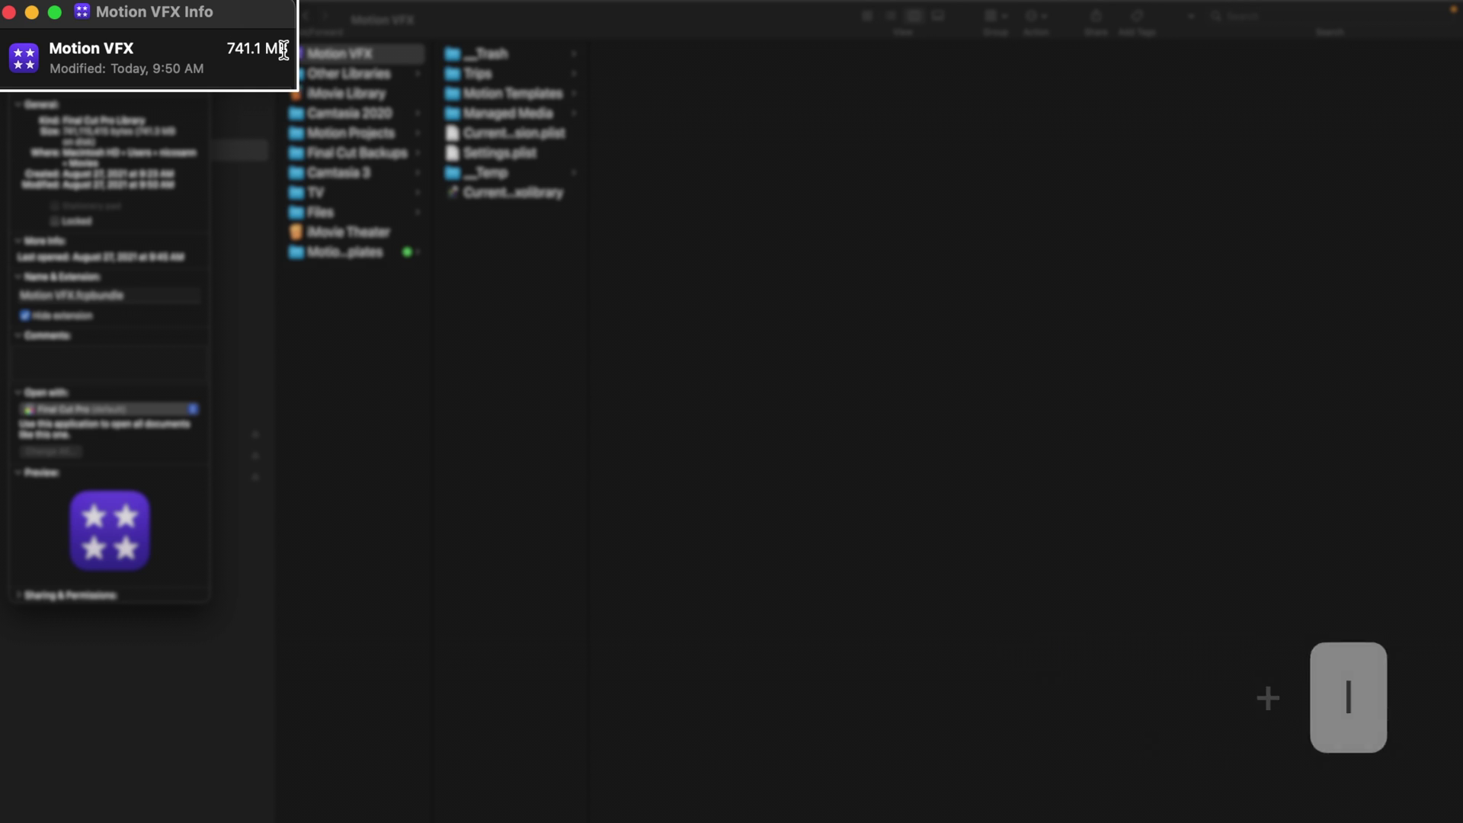
{"action": "left_click", "coordinate": [19, 38]}
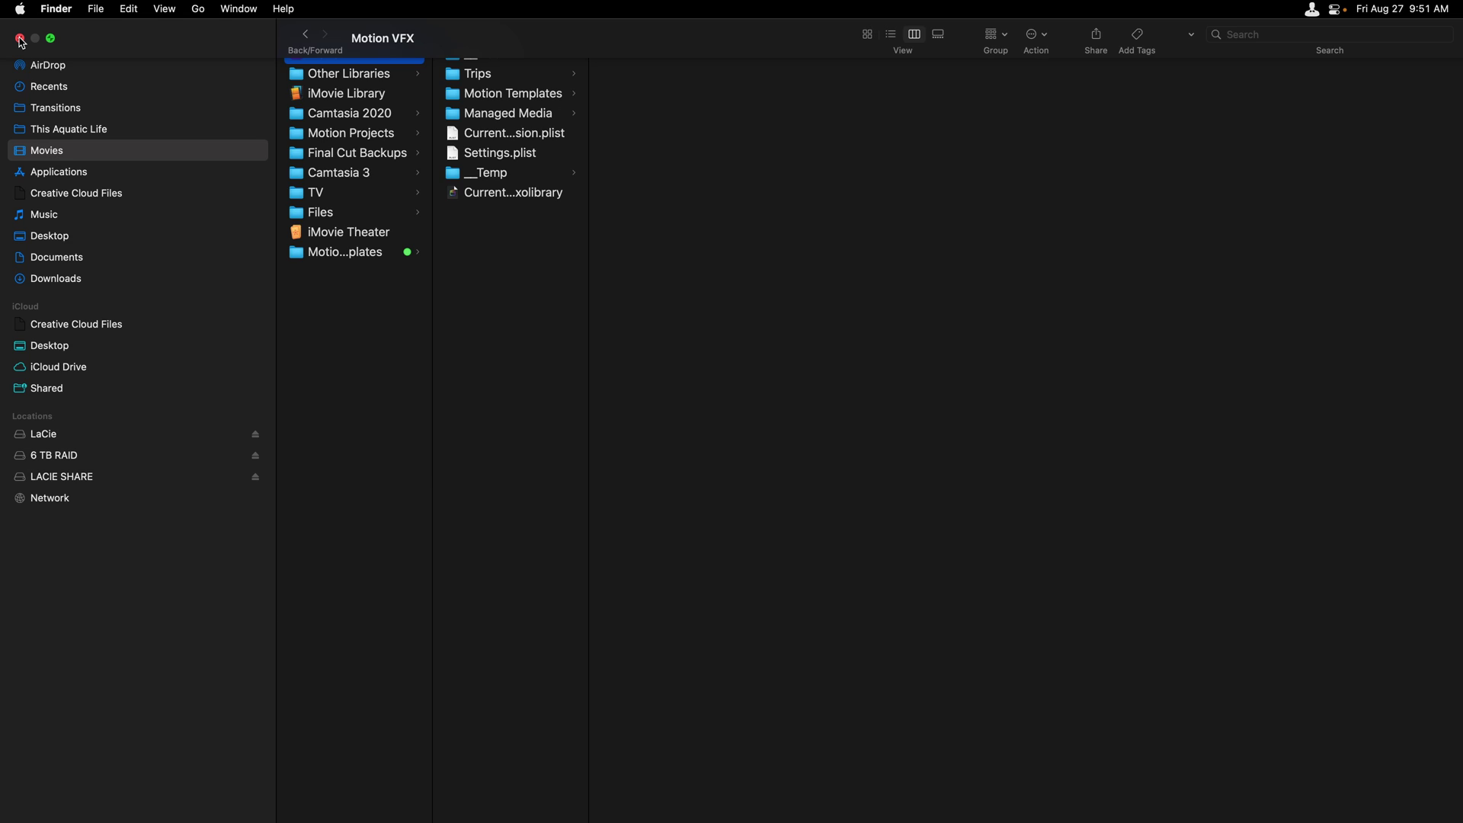
Step: Return to Final Cut Pro and create a new event named 'Unmanaged Media'
{"action": "left_click", "coordinate": [19, 39]}
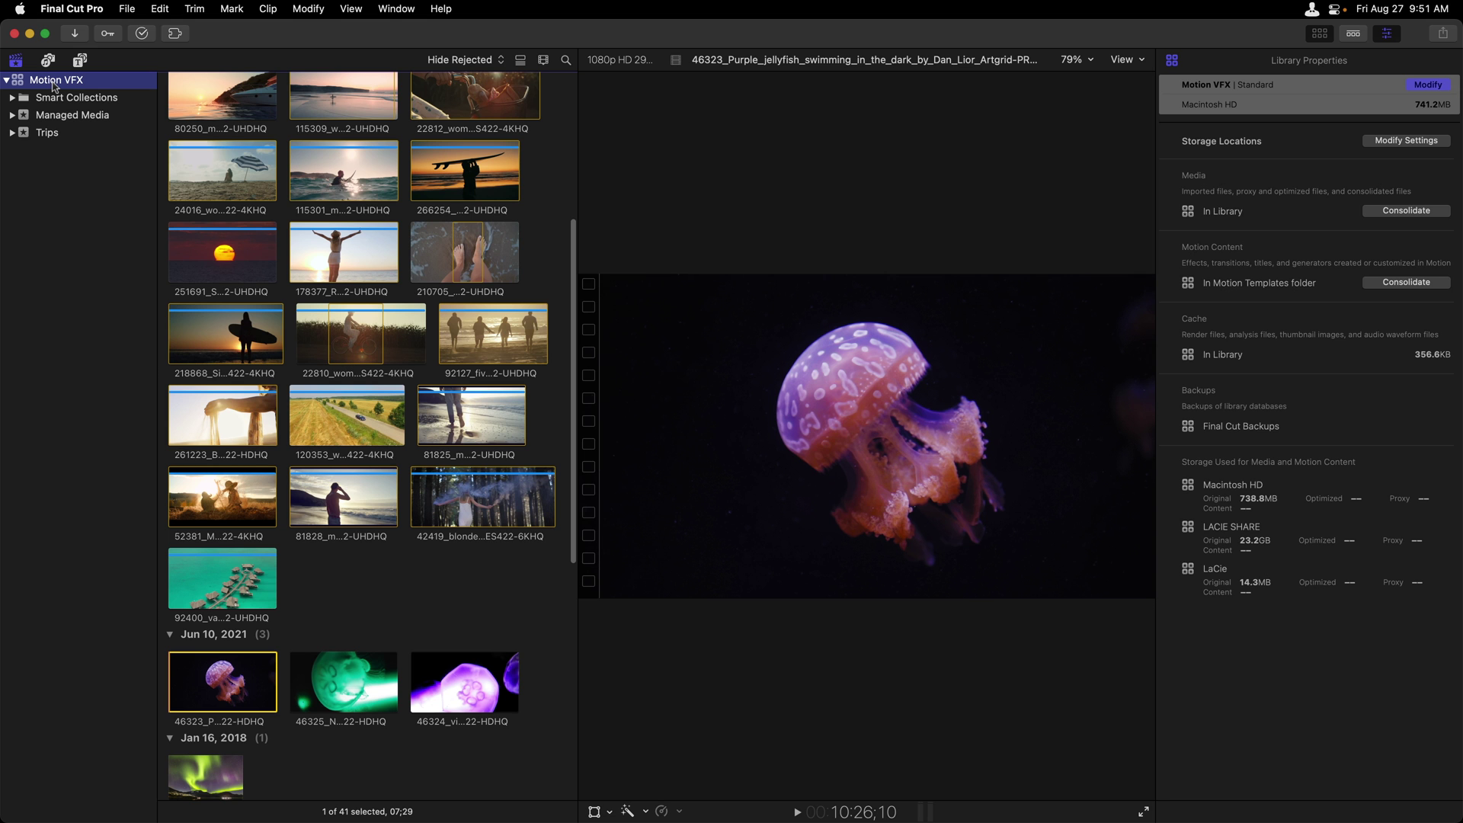
{"action": "left_click", "coordinate": [127, 9]}
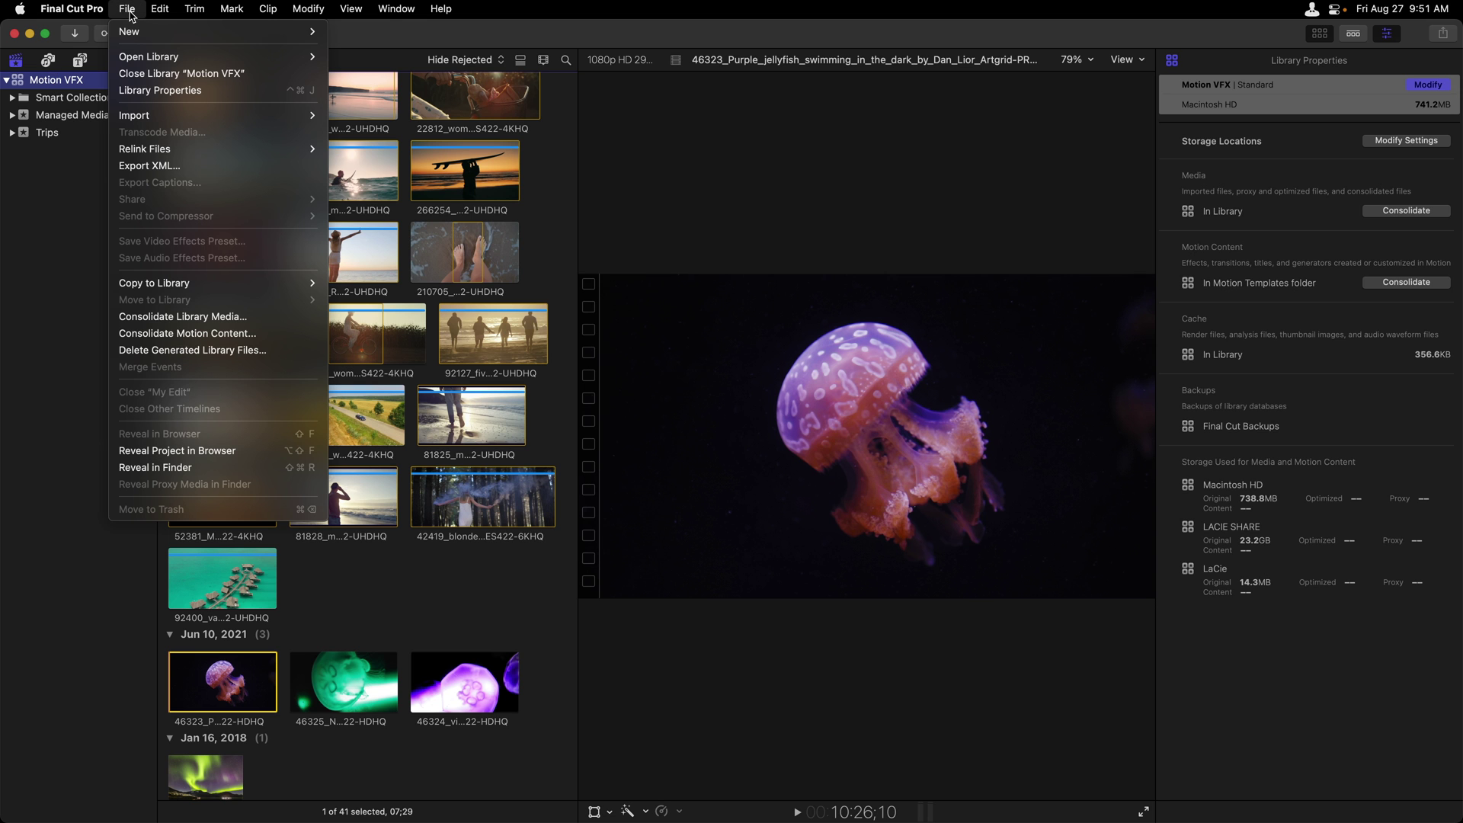
{"action": "mouse_move", "coordinate": [131, 31]}
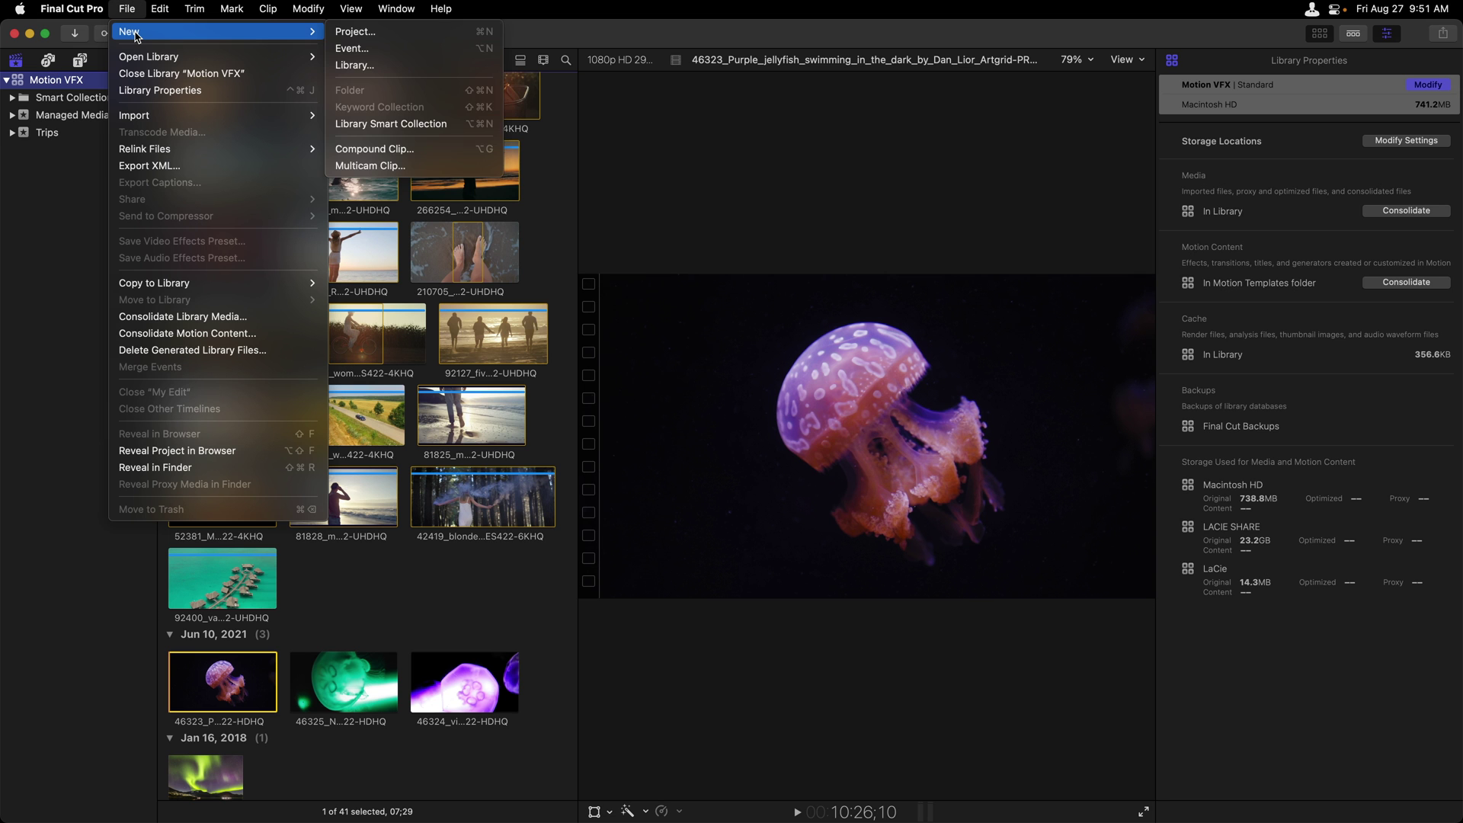
{"action": "left_click", "coordinate": [388, 48]}
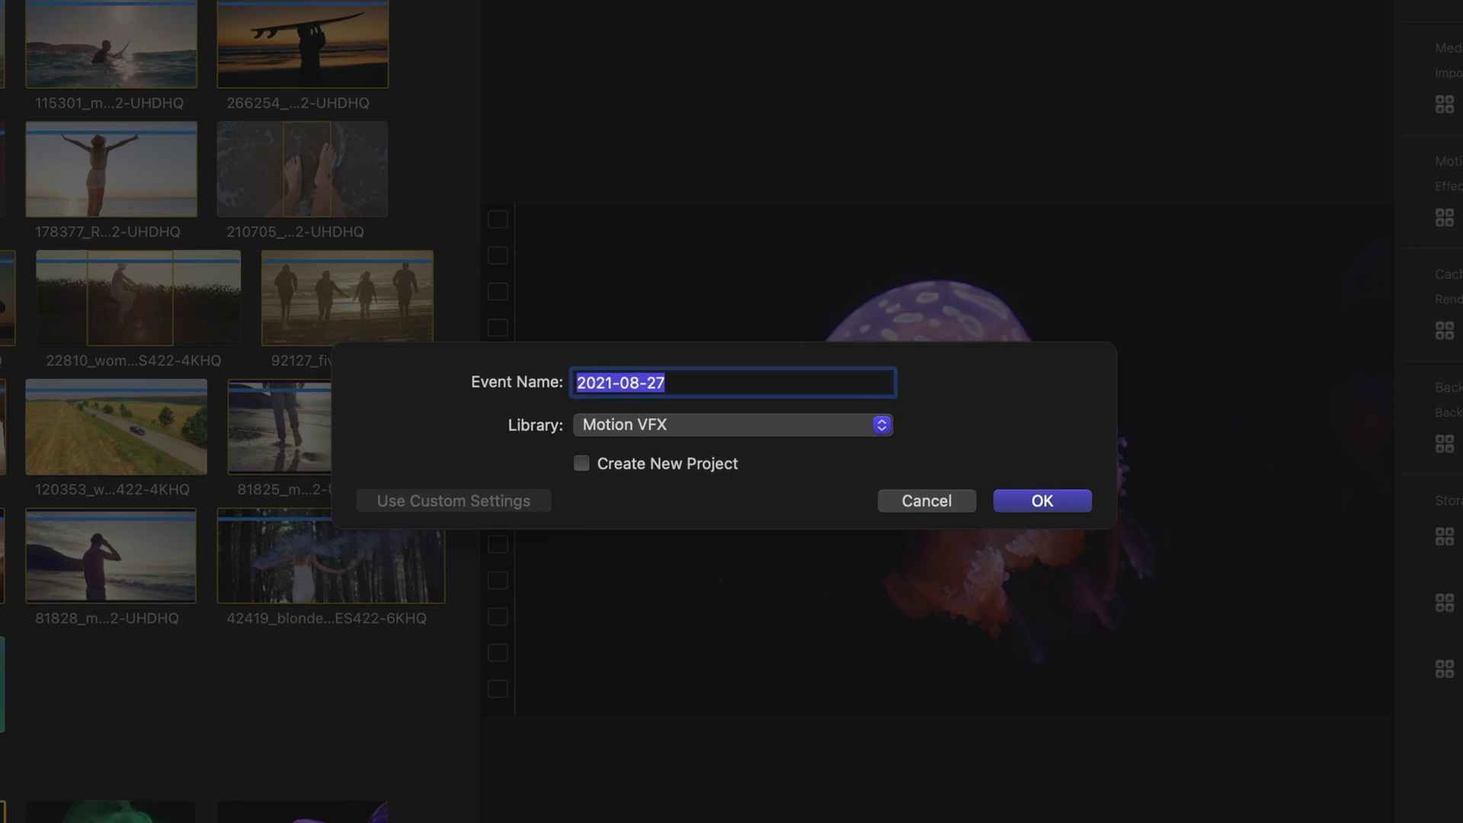
{"action": "type", "text": "Unmana"}
{"action": "type", "text": "ged Media"}
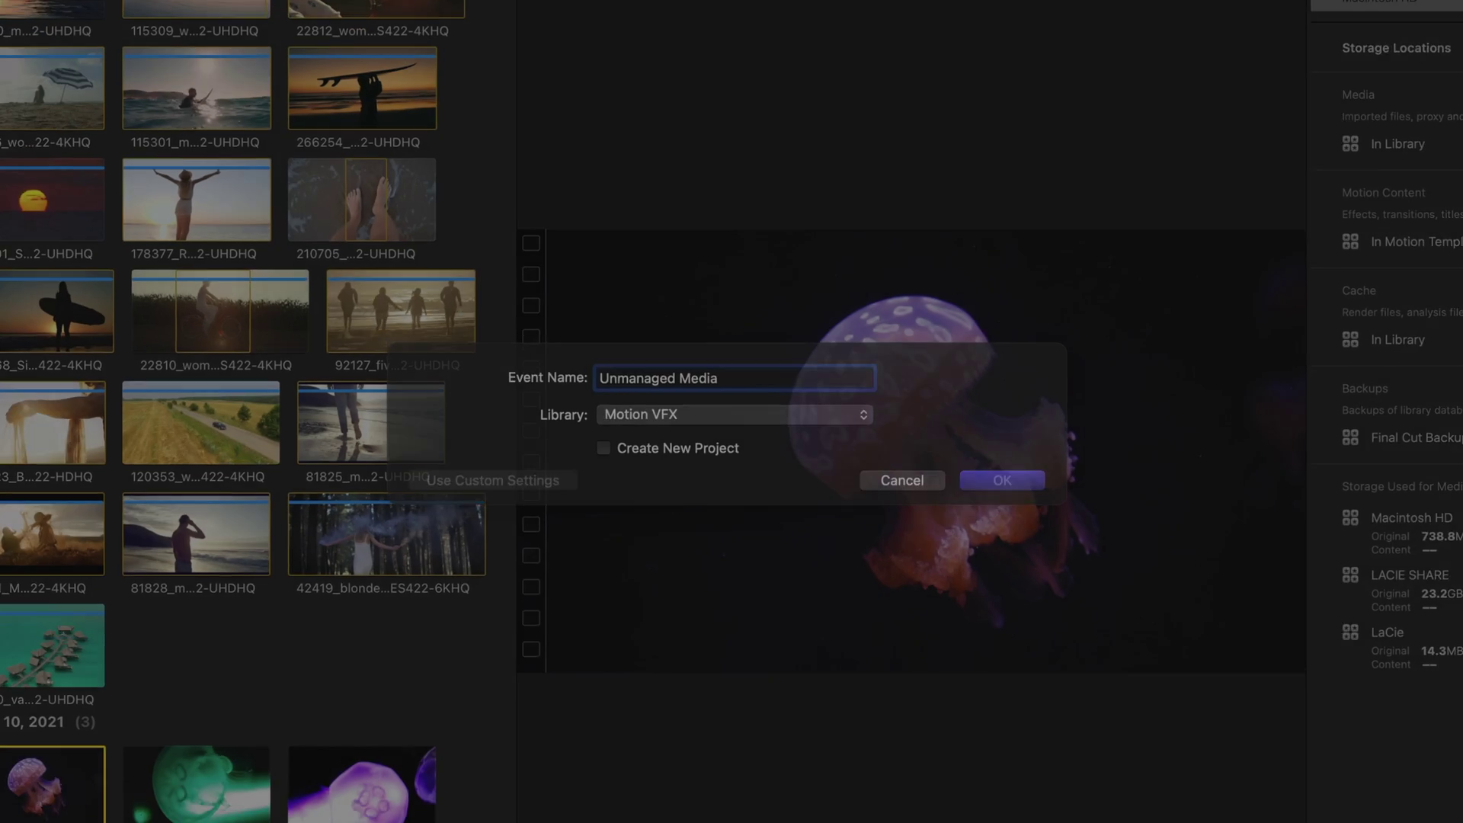
{"action": "key", "text": "Return"}
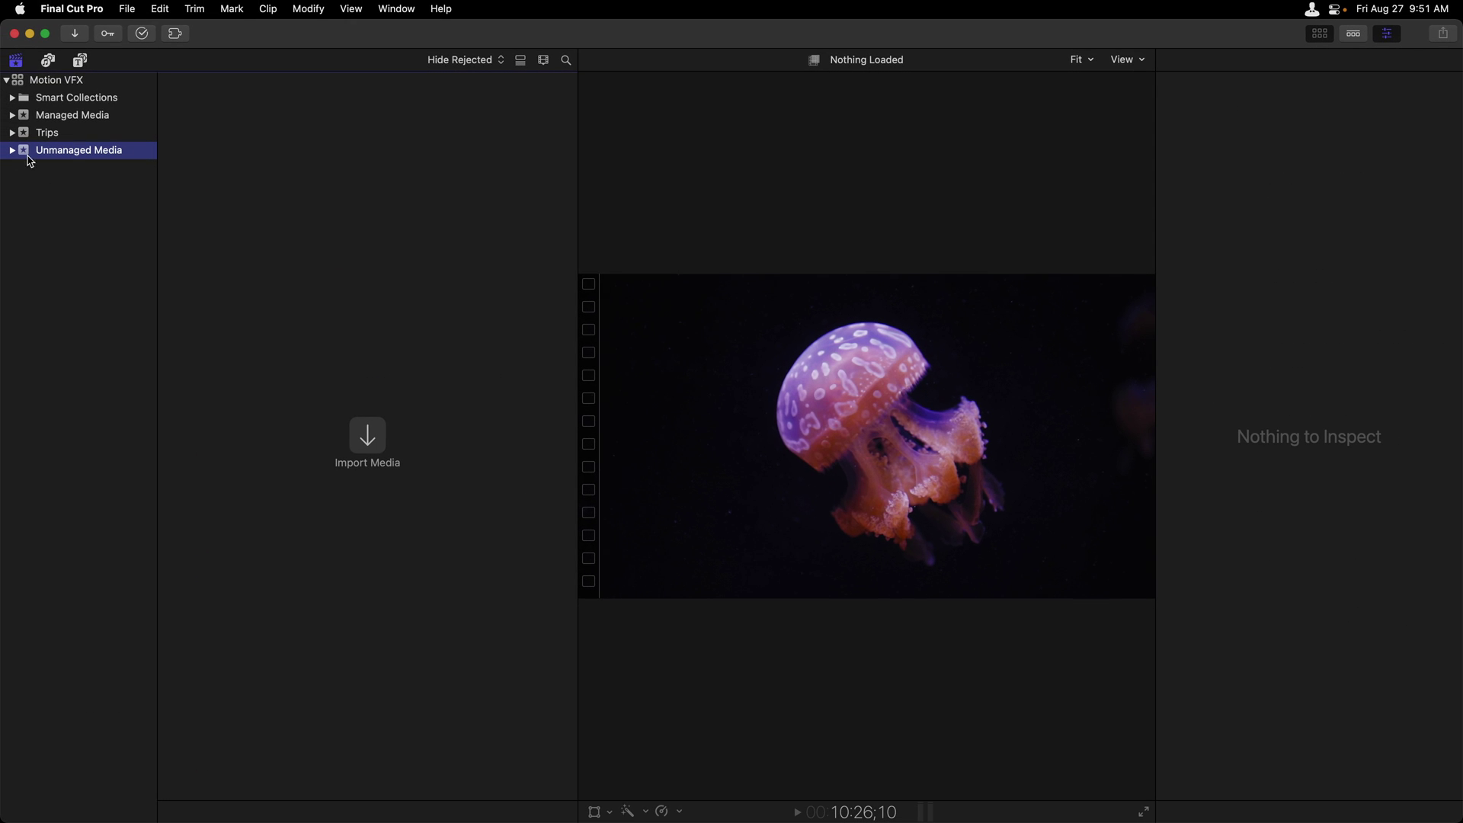
Step: Import clips 46326, 111609 and 111610 into it, leaving the files in place
{"action": "left_click", "coordinate": [366, 436]}
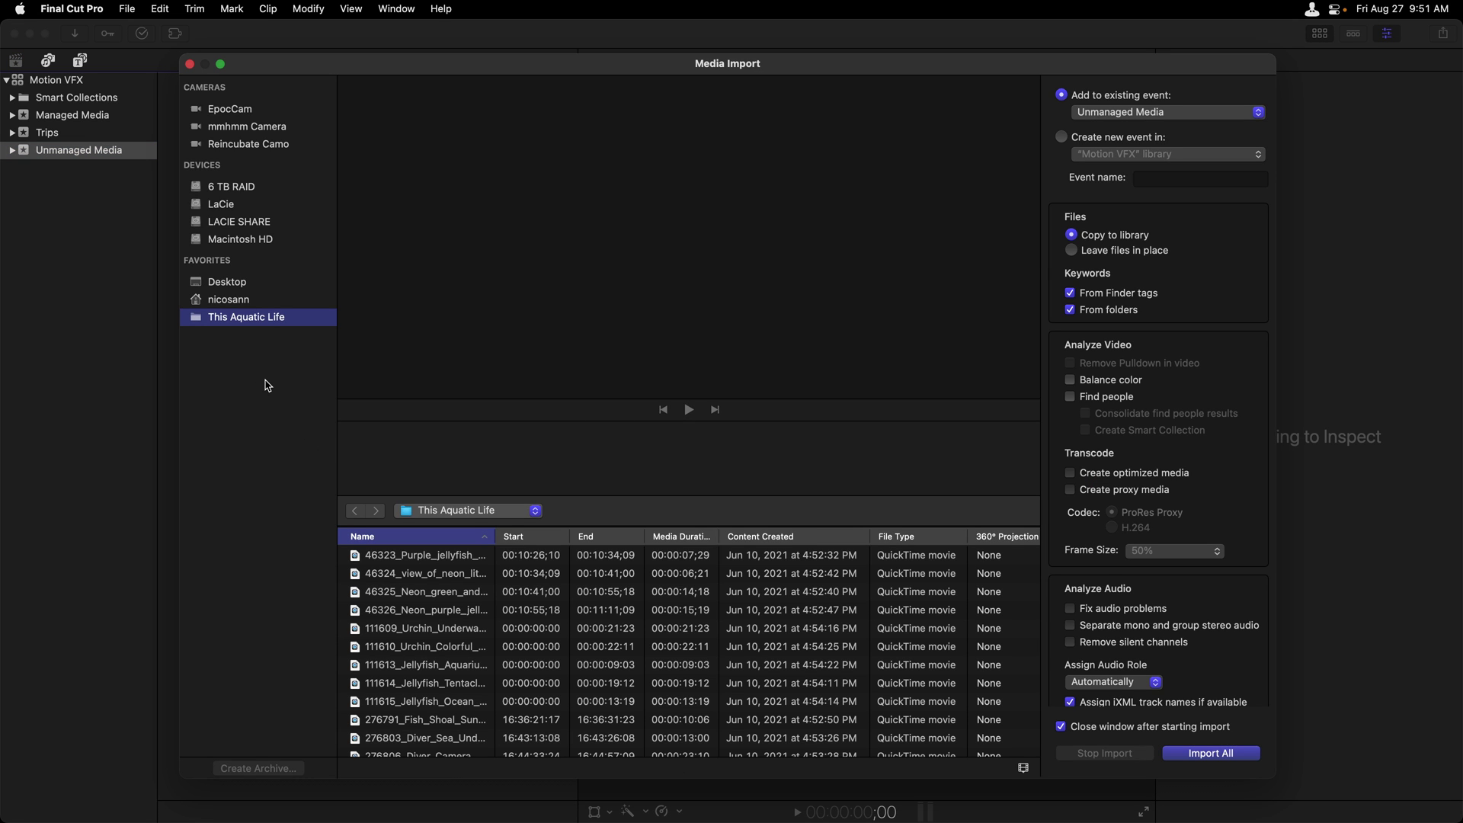
{"action": "left_click", "coordinate": [423, 615]}
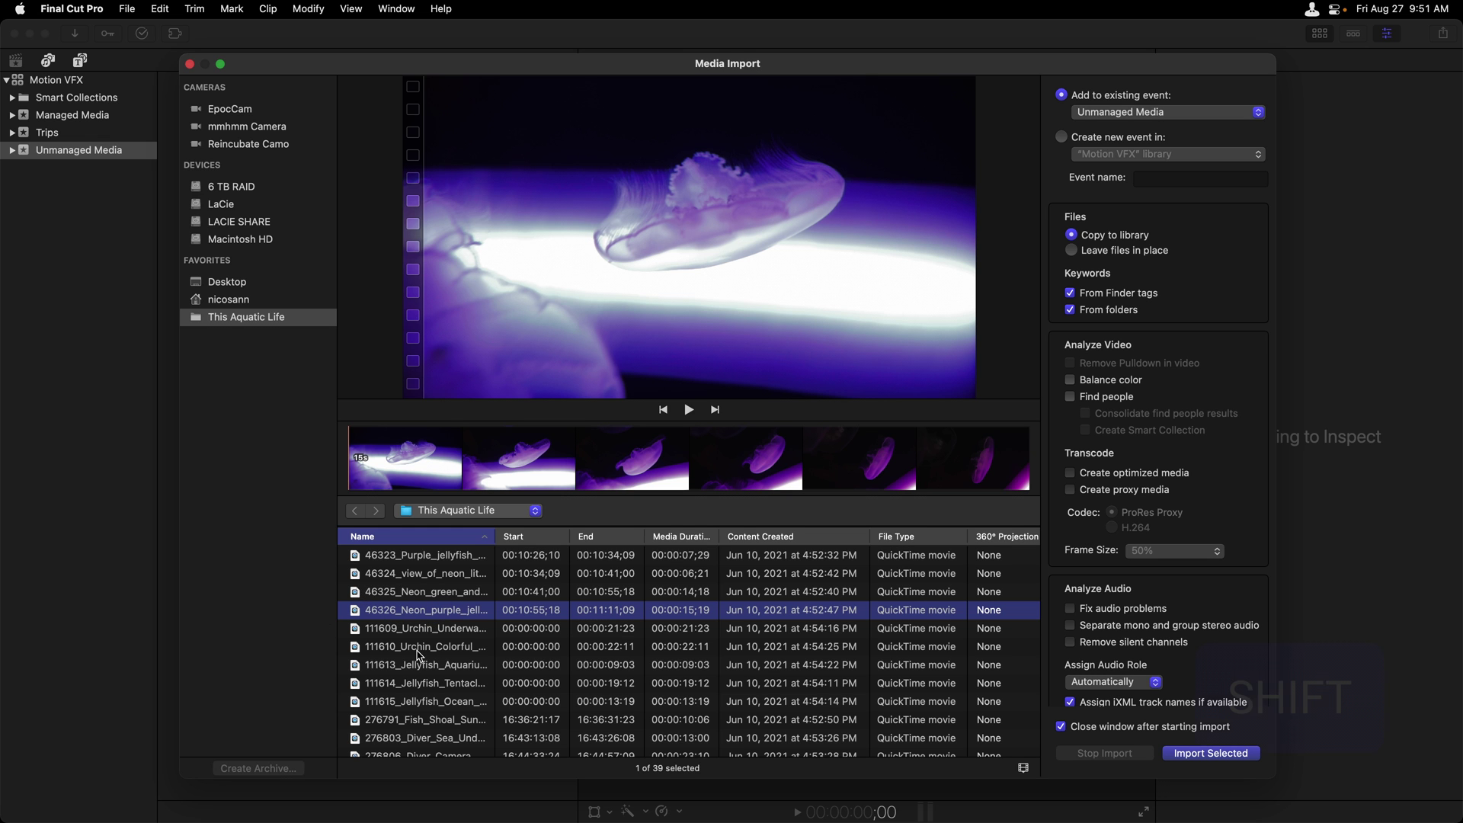
{"action": "left_click", "coordinate": [418, 648], "text": "shift"}
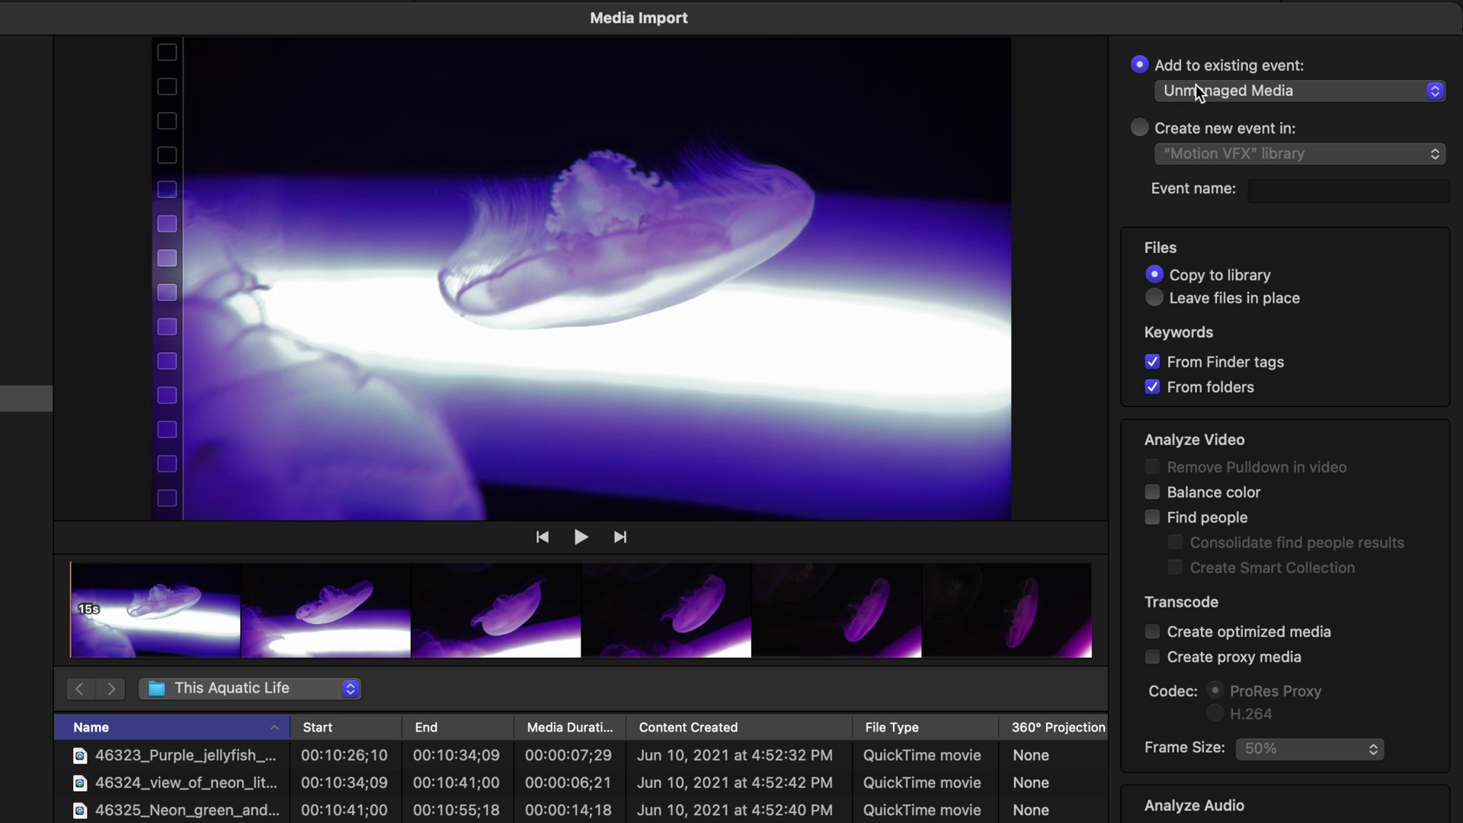
{"action": "left_click", "coordinate": [1153, 298]}
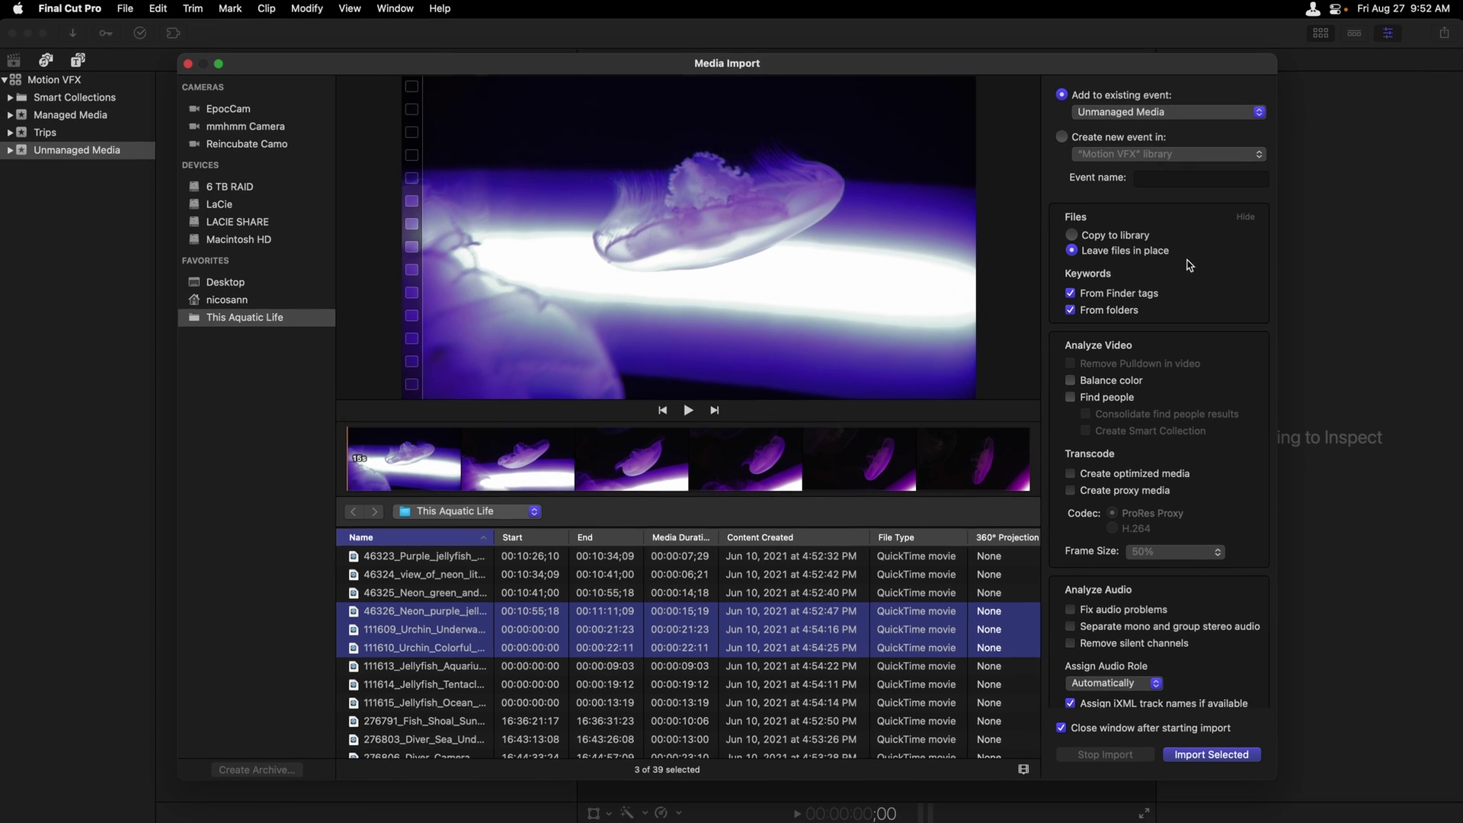
{"action": "left_click", "coordinate": [1234, 757]}
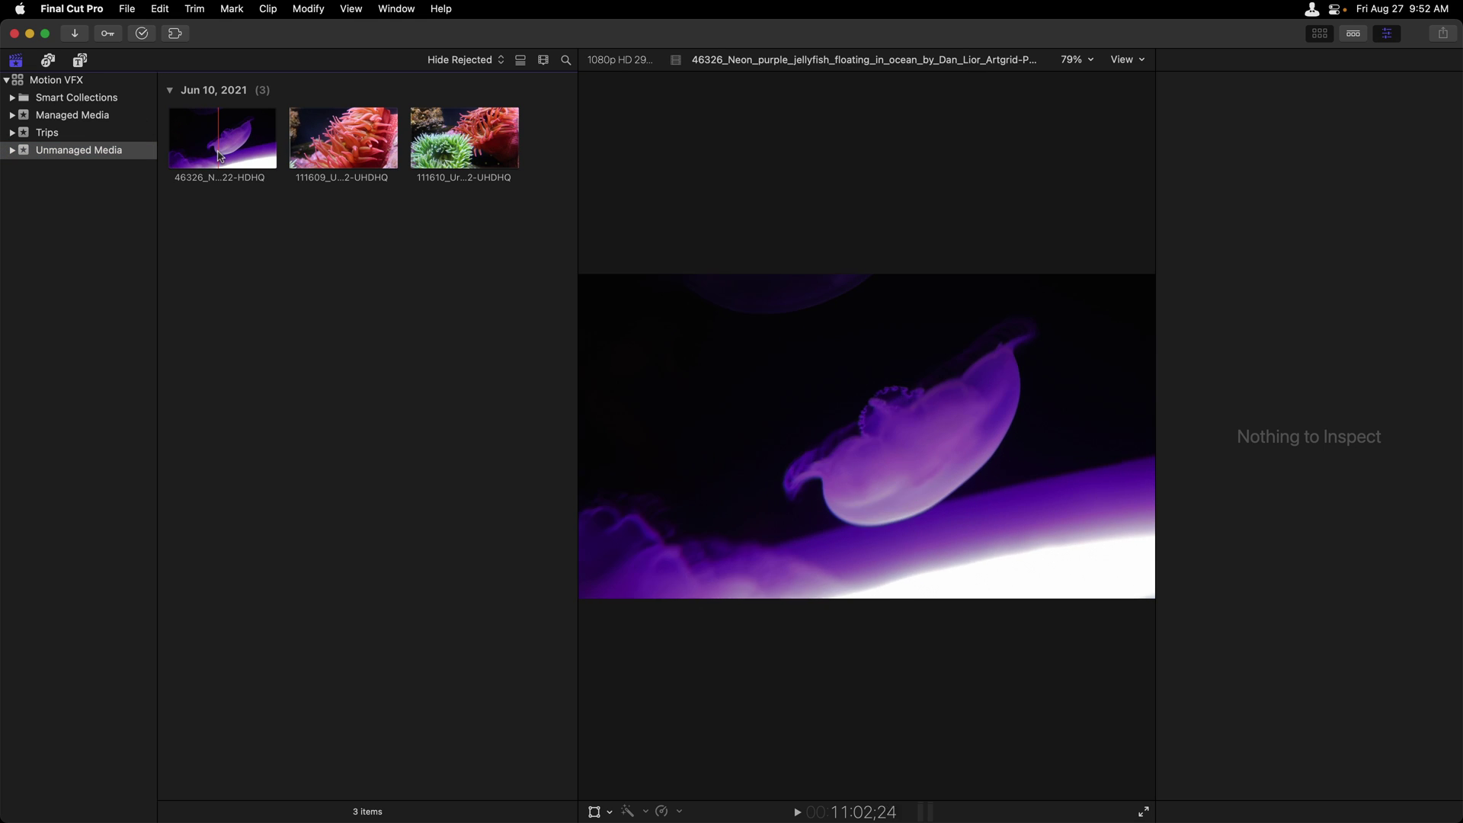
{"action": "right_click", "coordinate": [219, 156]}
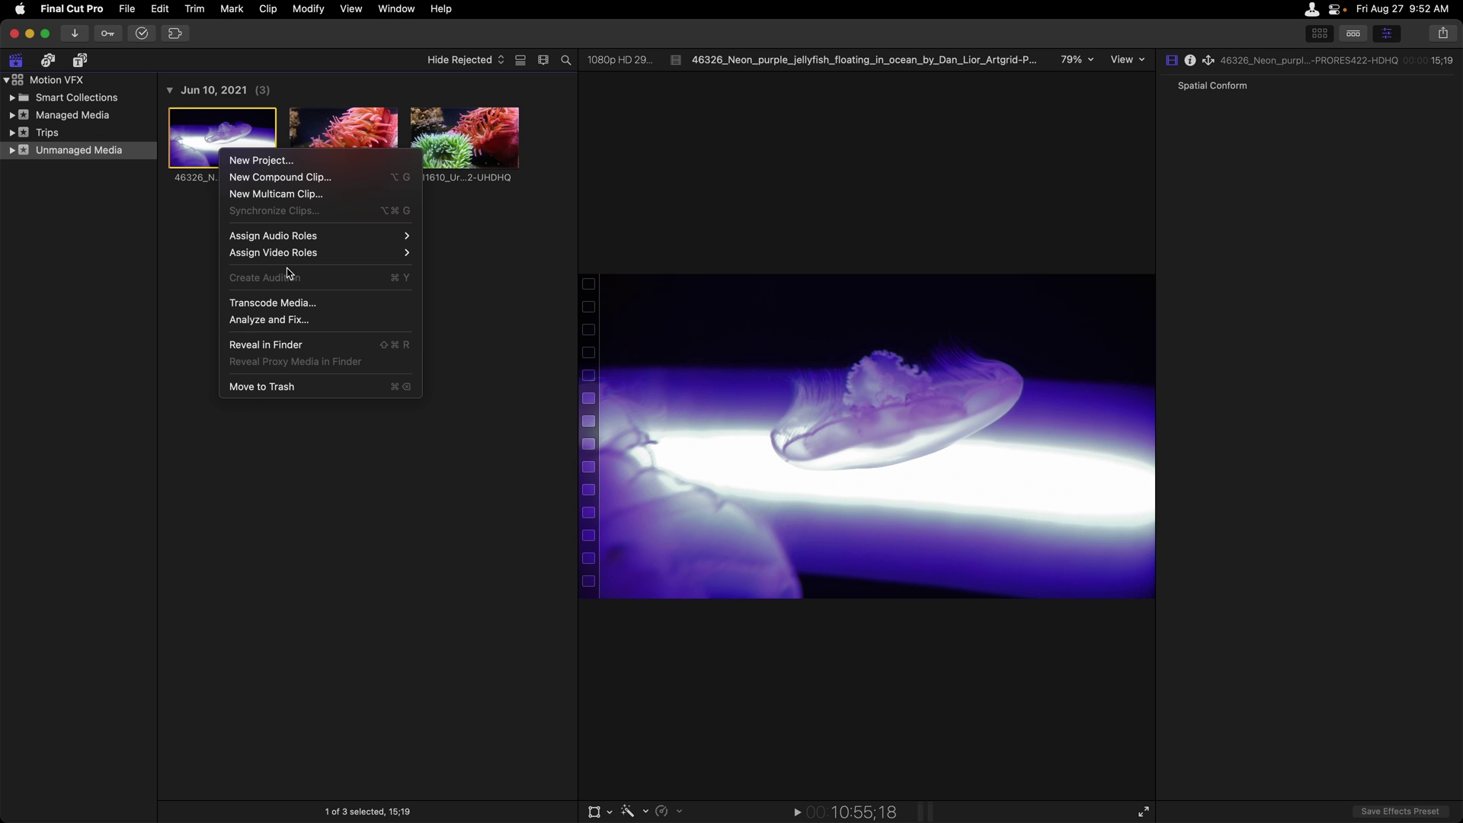
{"action": "left_click", "coordinate": [333, 344]}
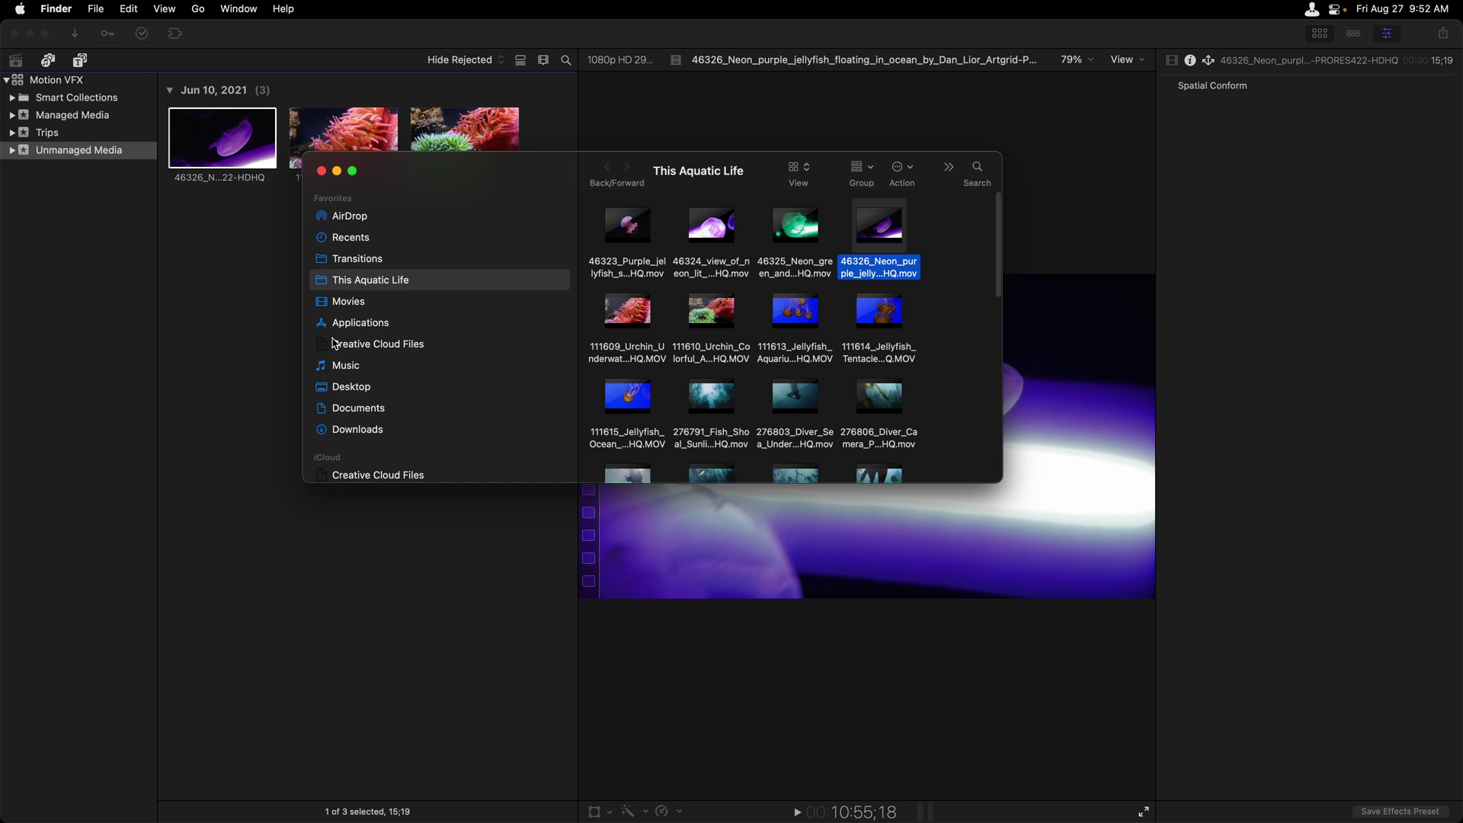
{"action": "left_click", "coordinate": [352, 171]}
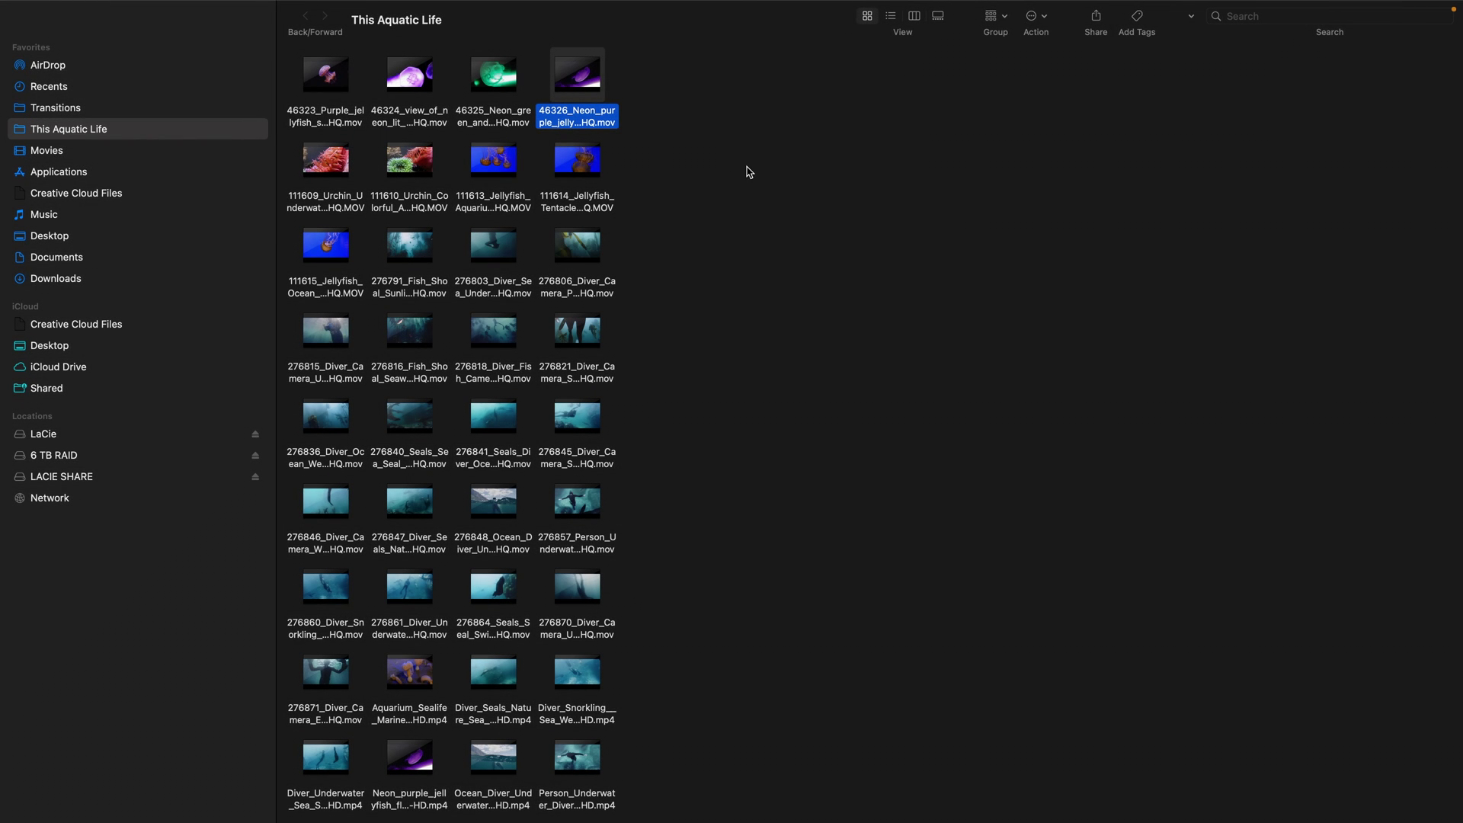
{"action": "left_click", "coordinate": [20, 38]}
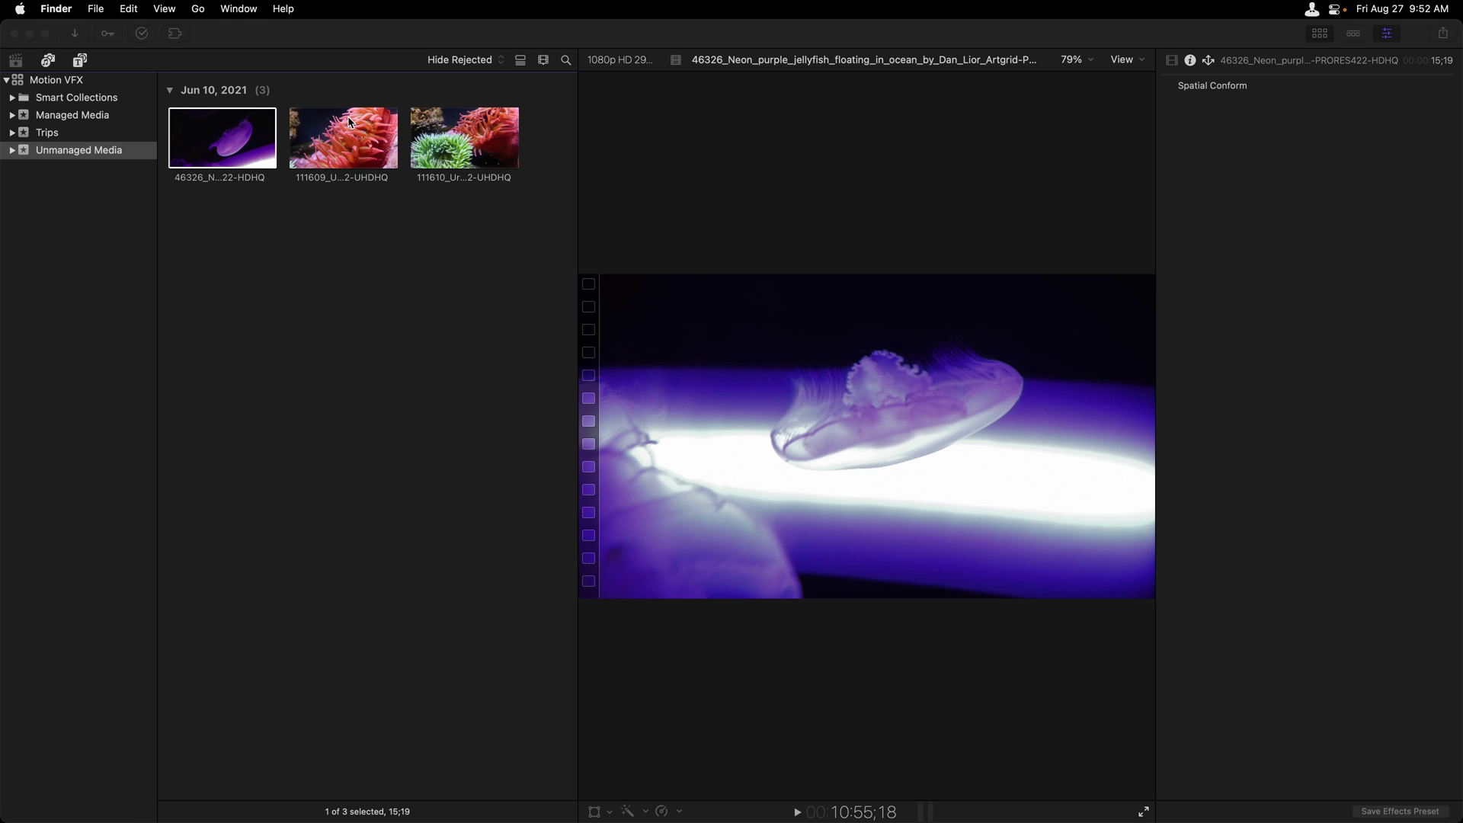
Step: Consolidate Motion VFX's original media into the library (now 7.1 GB) and check Background Tasks
{"action": "left_click", "coordinate": [467, 149]}
{"action": "left_click", "coordinate": [51, 80]}
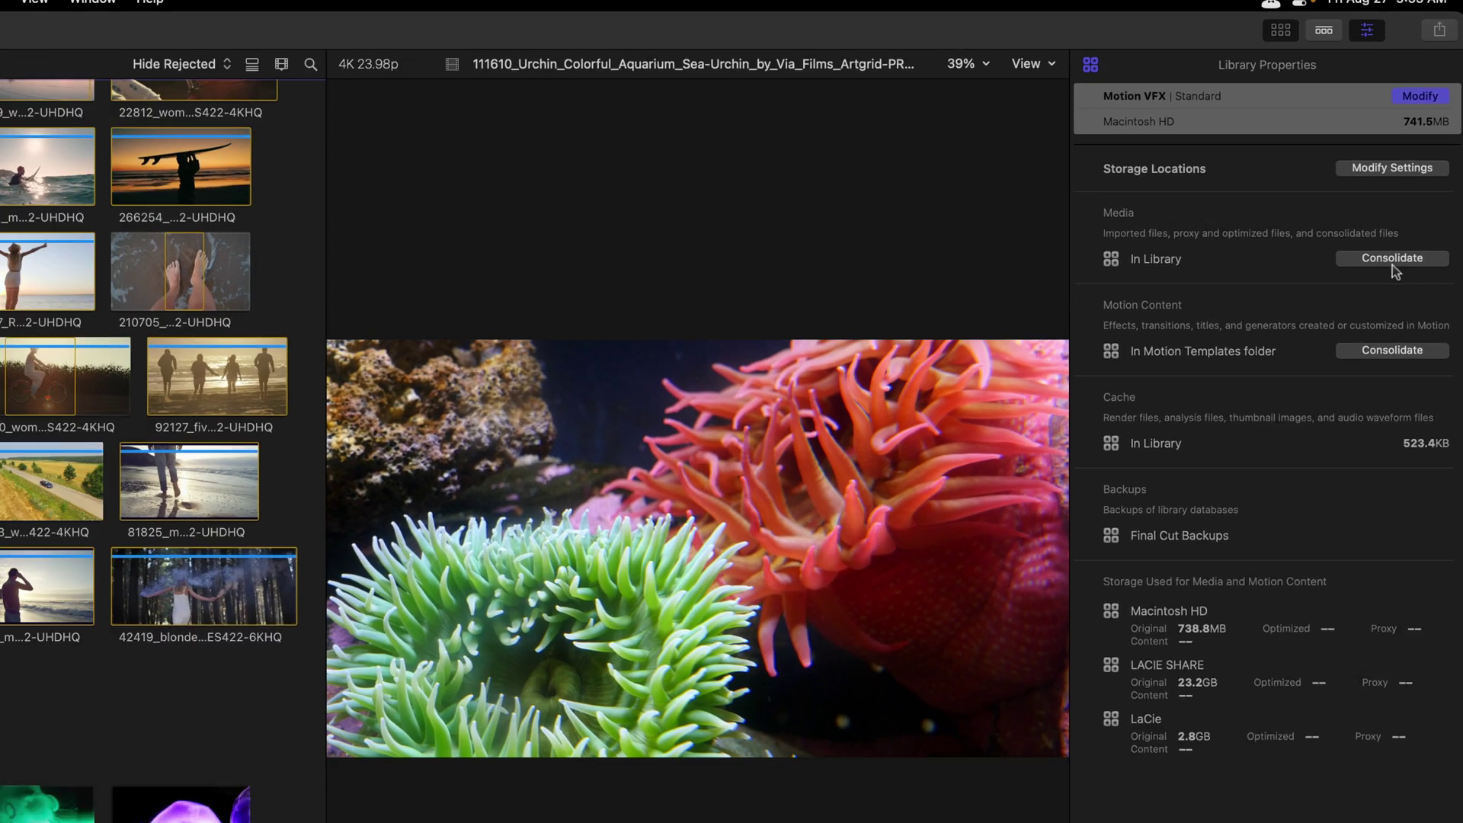
{"action": "left_click", "coordinate": [1366, 345]}
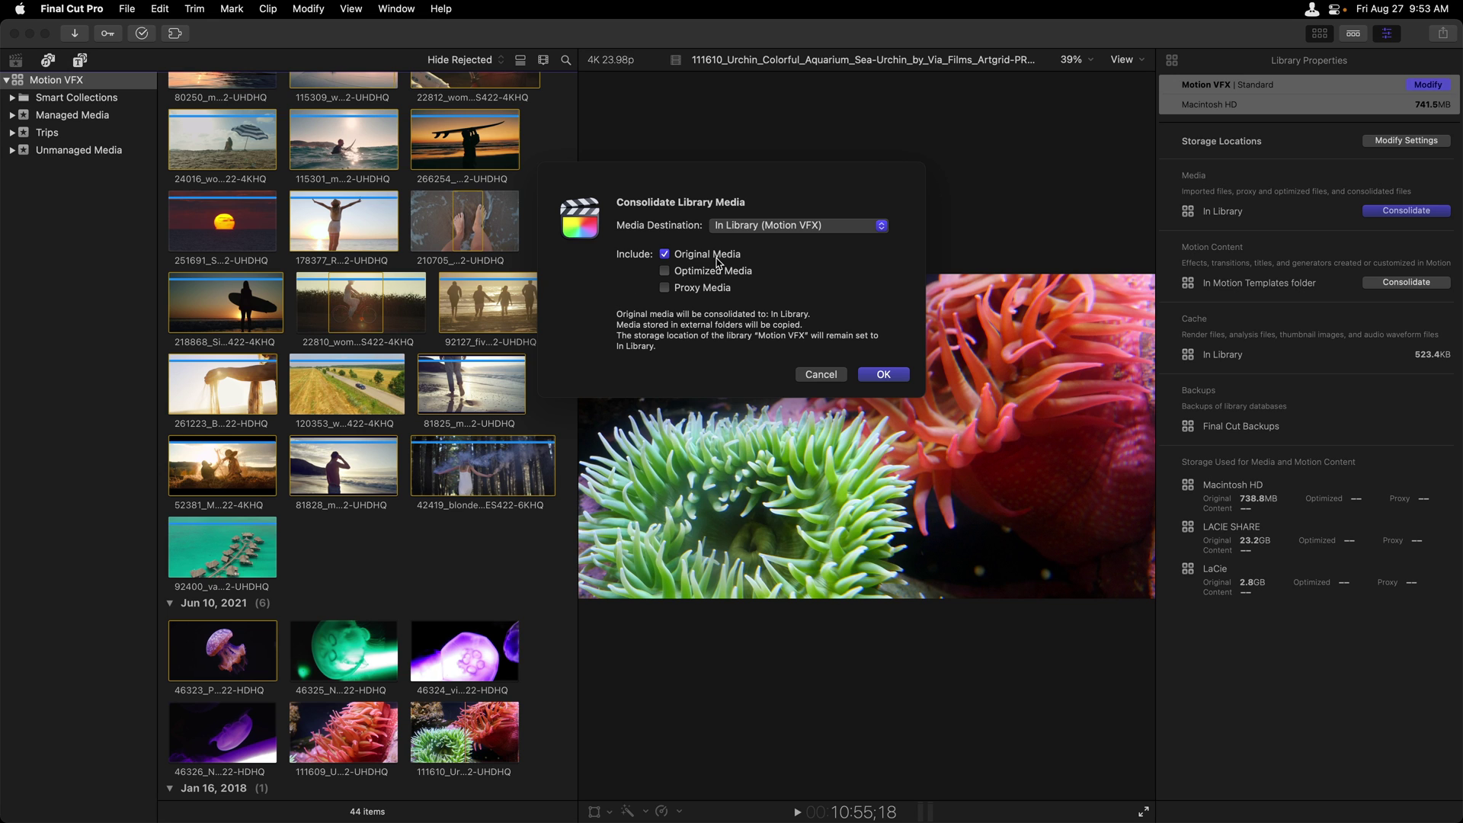
{"action": "left_click", "coordinate": [884, 375]}
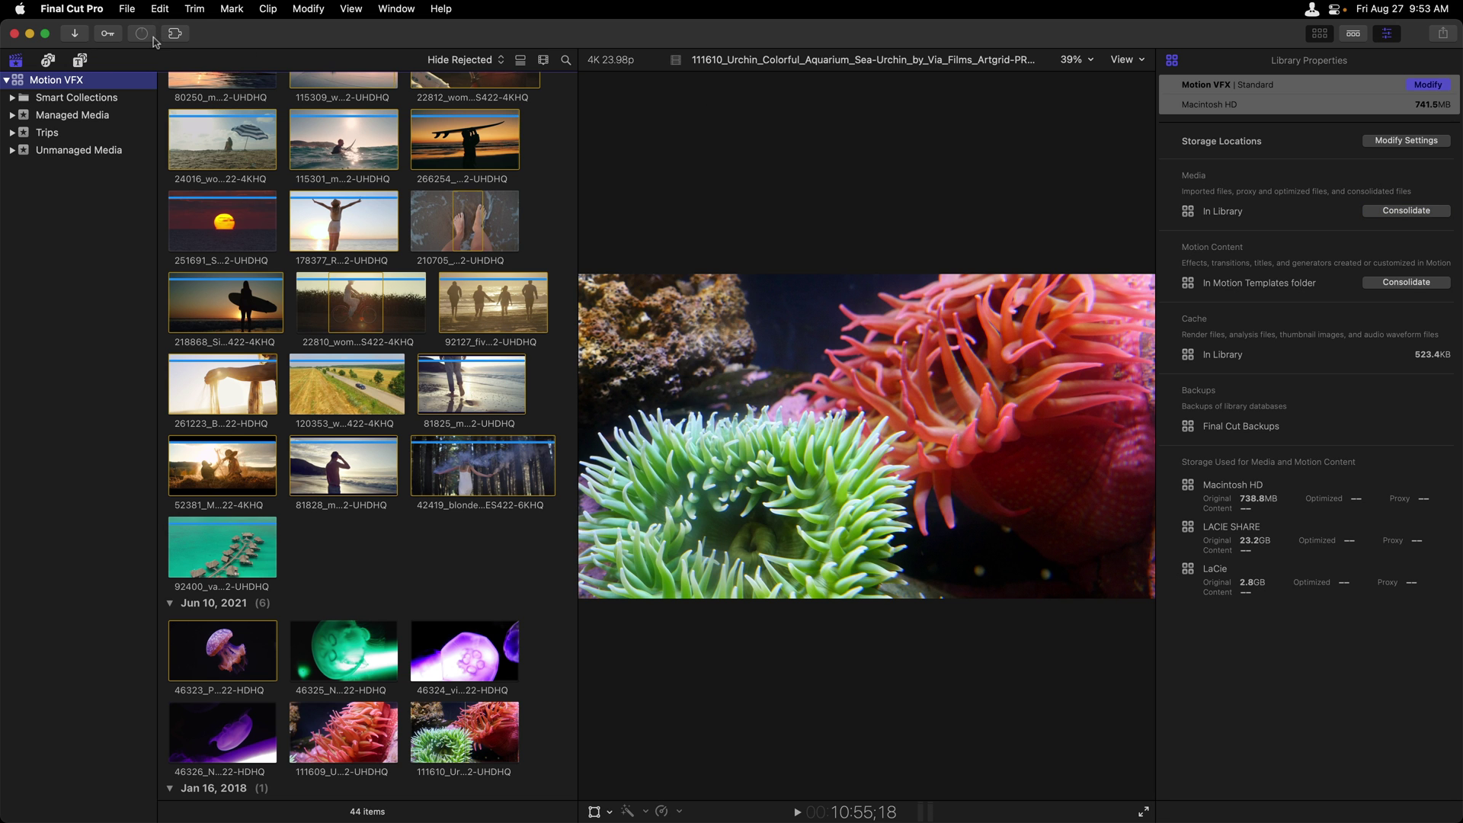
{"action": "left_click", "coordinate": [141, 35]}
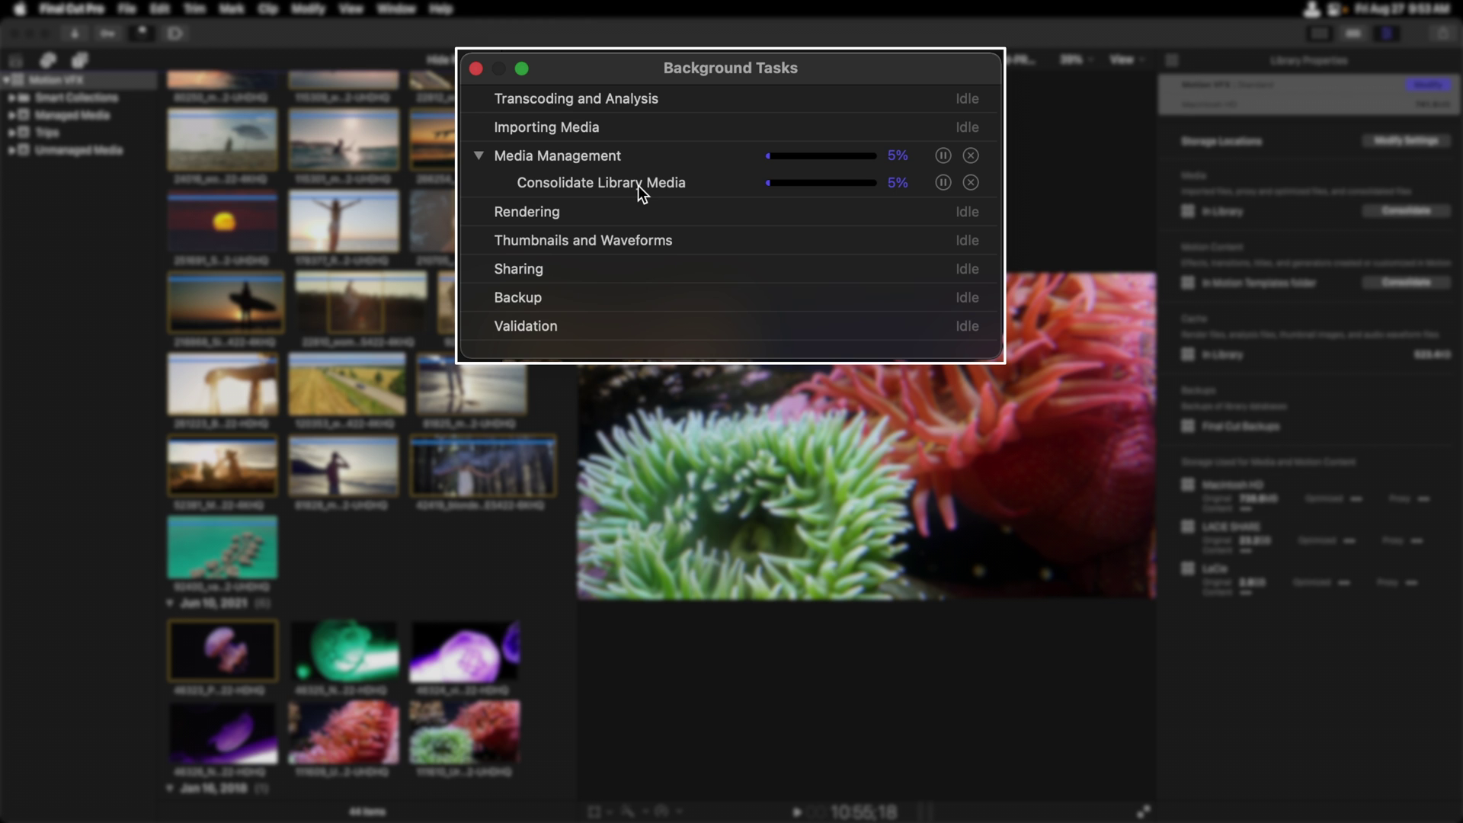
{"action": "left_click", "coordinate": [475, 69]}
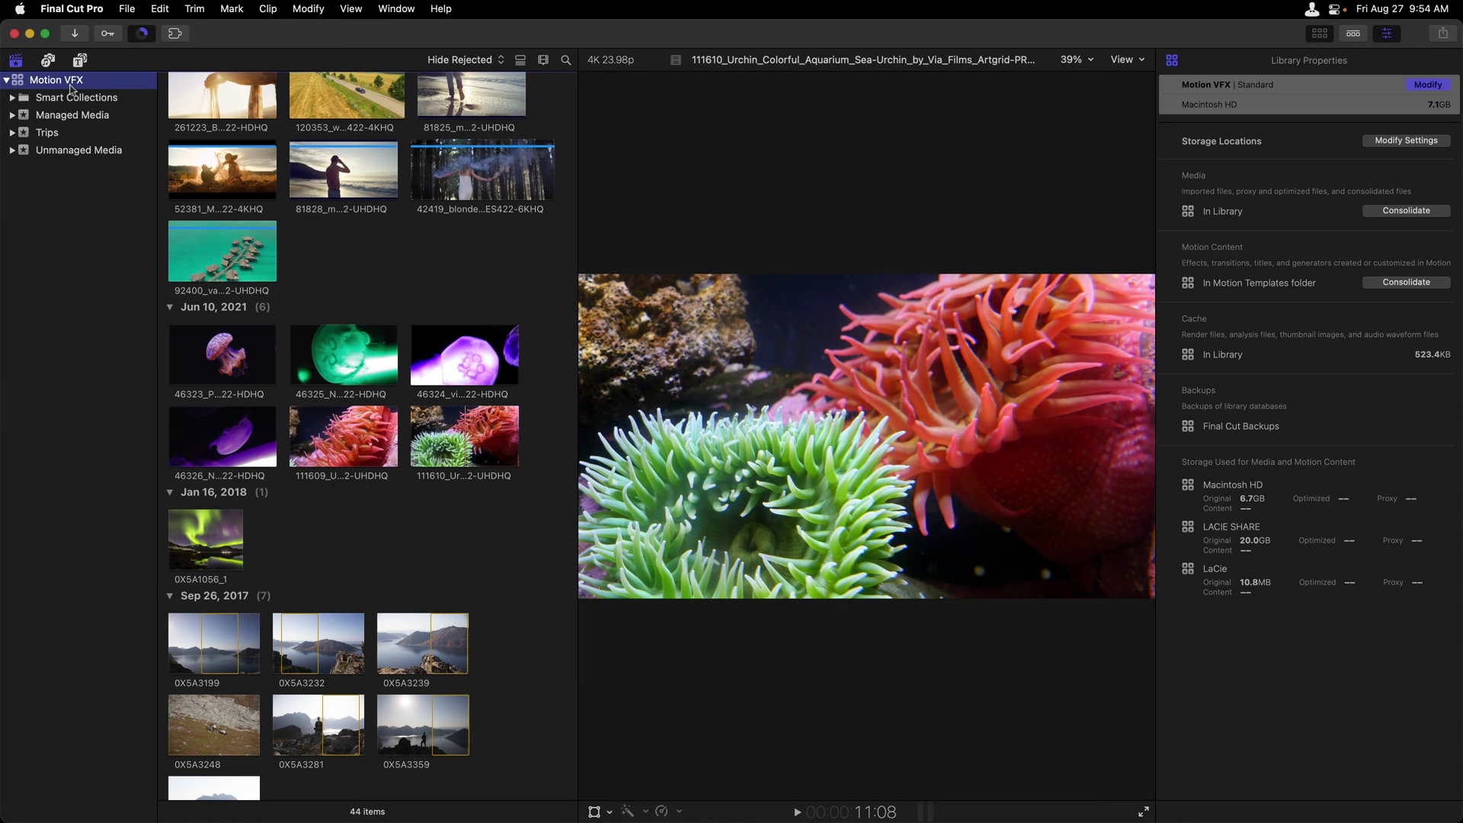
{"action": "scroll", "coordinate": [339, 242], "scroll_direction": "up", "scroll_amount": 15}
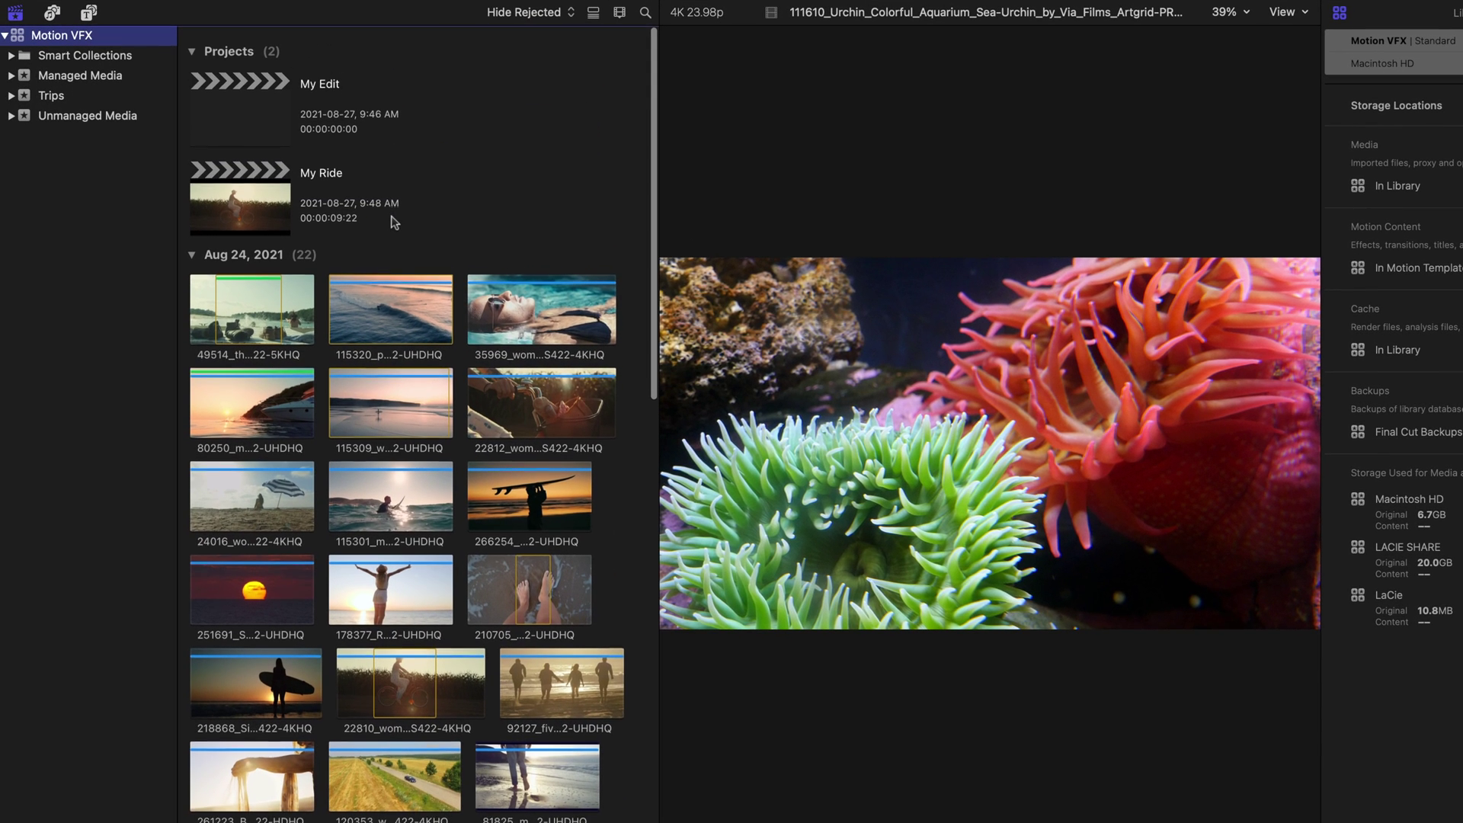
{"action": "left_click", "coordinate": [231, 195]}
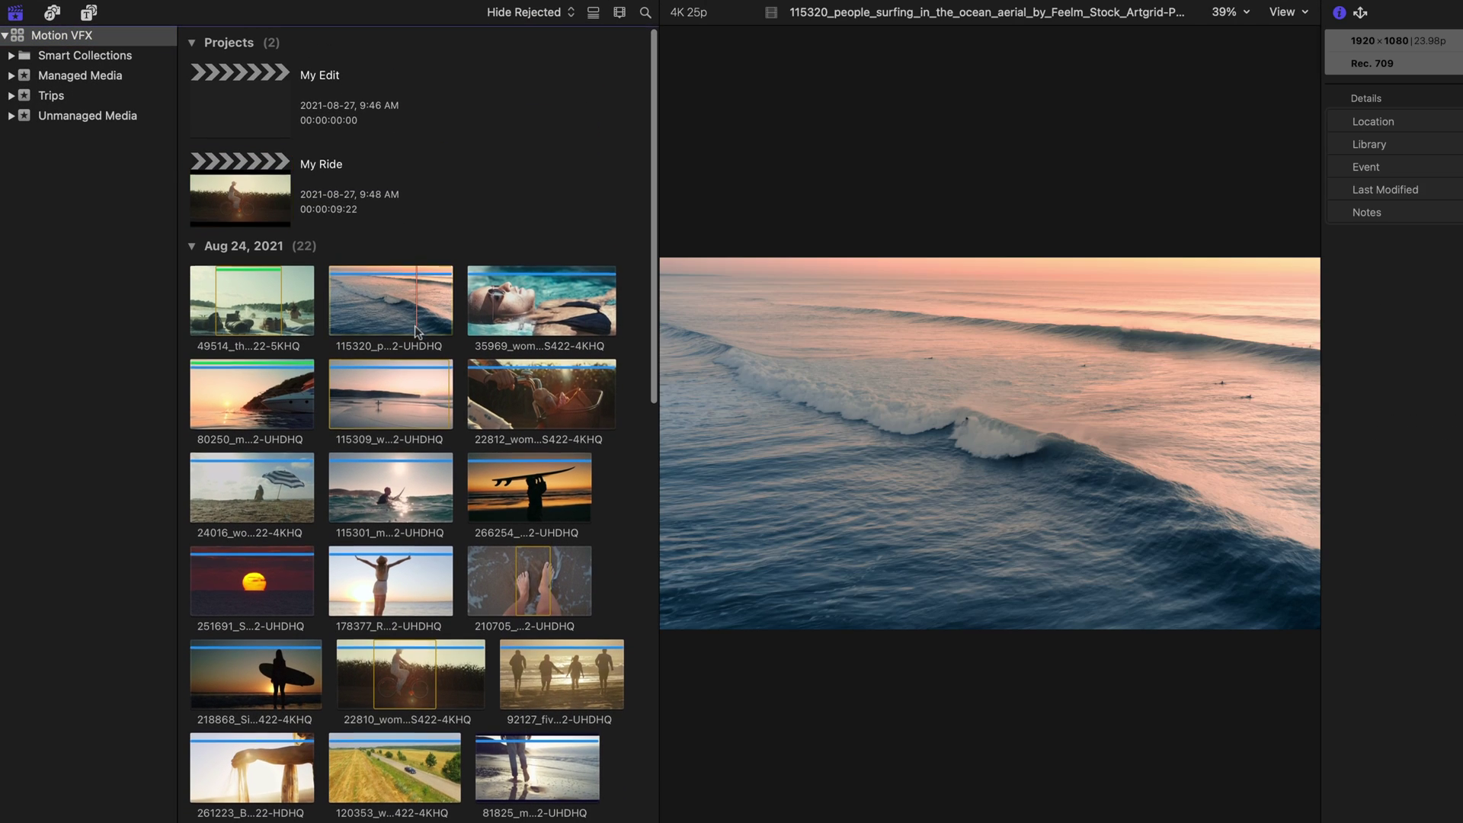
{"action": "left_click", "coordinate": [76, 75]}
{"action": "left_click", "coordinate": [55, 96]}
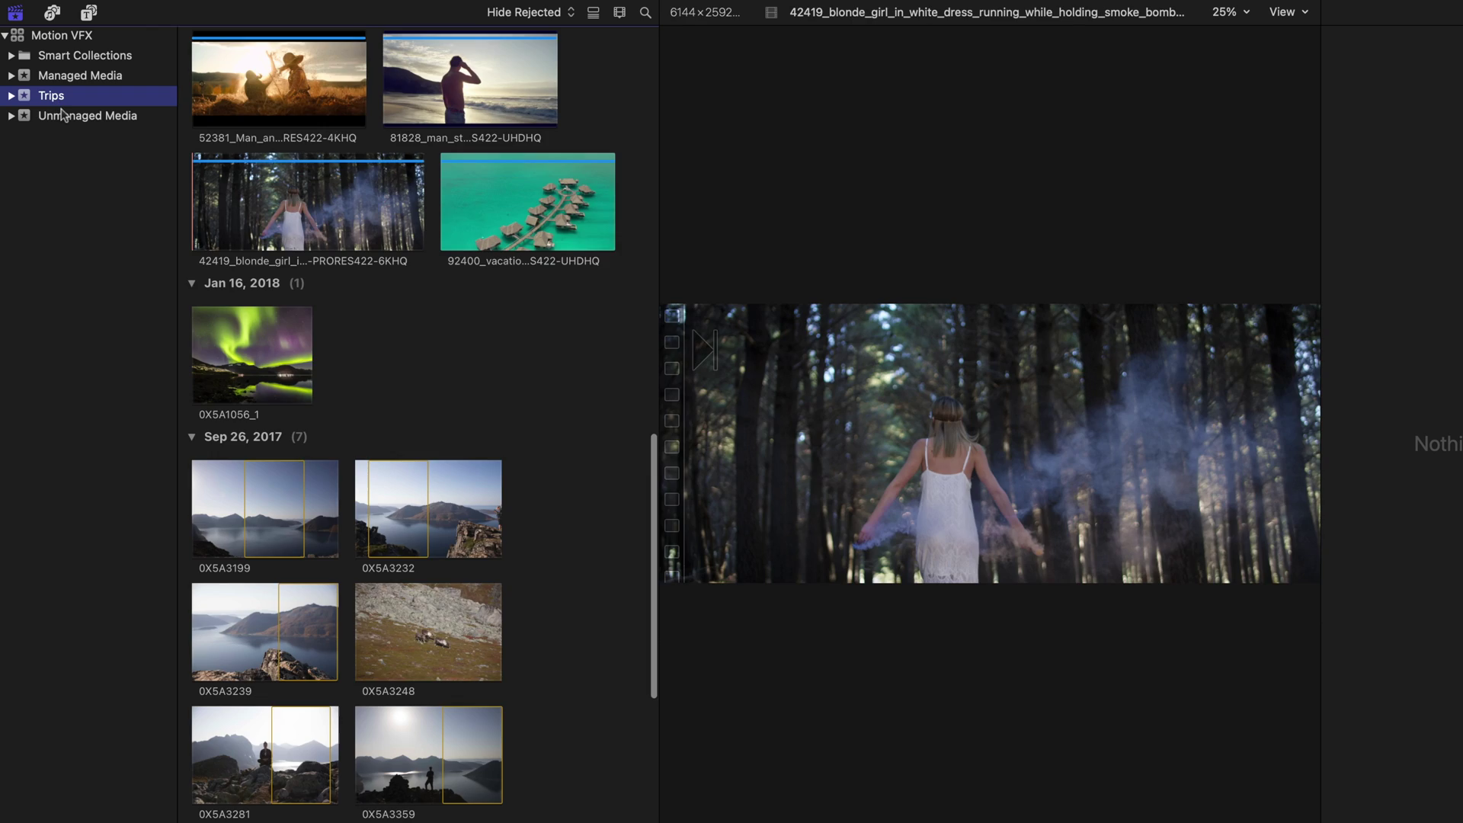
{"action": "left_click", "coordinate": [63, 115]}
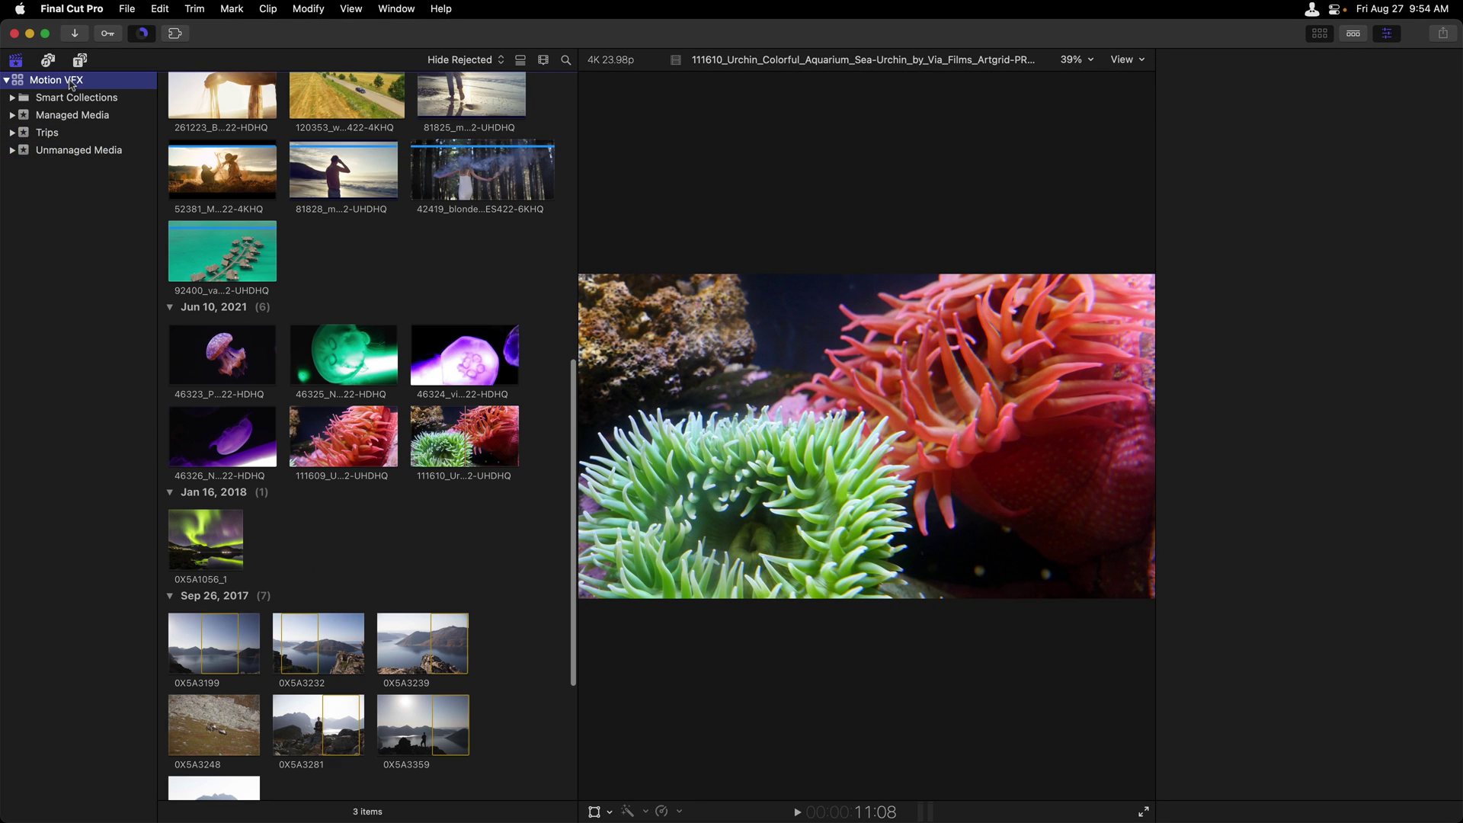
{"action": "left_click", "coordinate": [71, 84]}
{"action": "left_click", "coordinate": [131, 10]}
{"action": "mouse_move", "coordinate": [171, 116]}
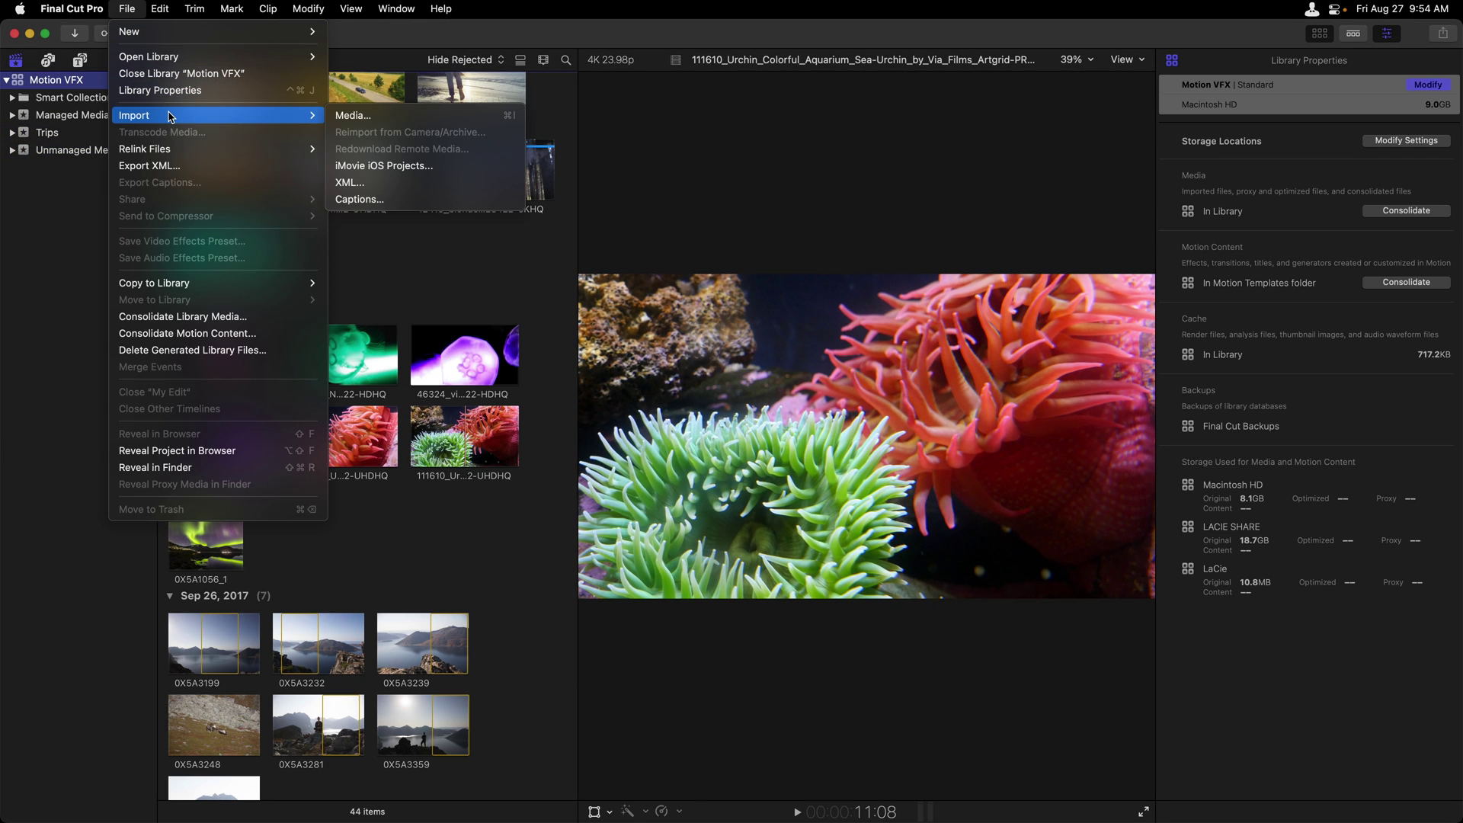
{"action": "left_click", "coordinate": [353, 116]}
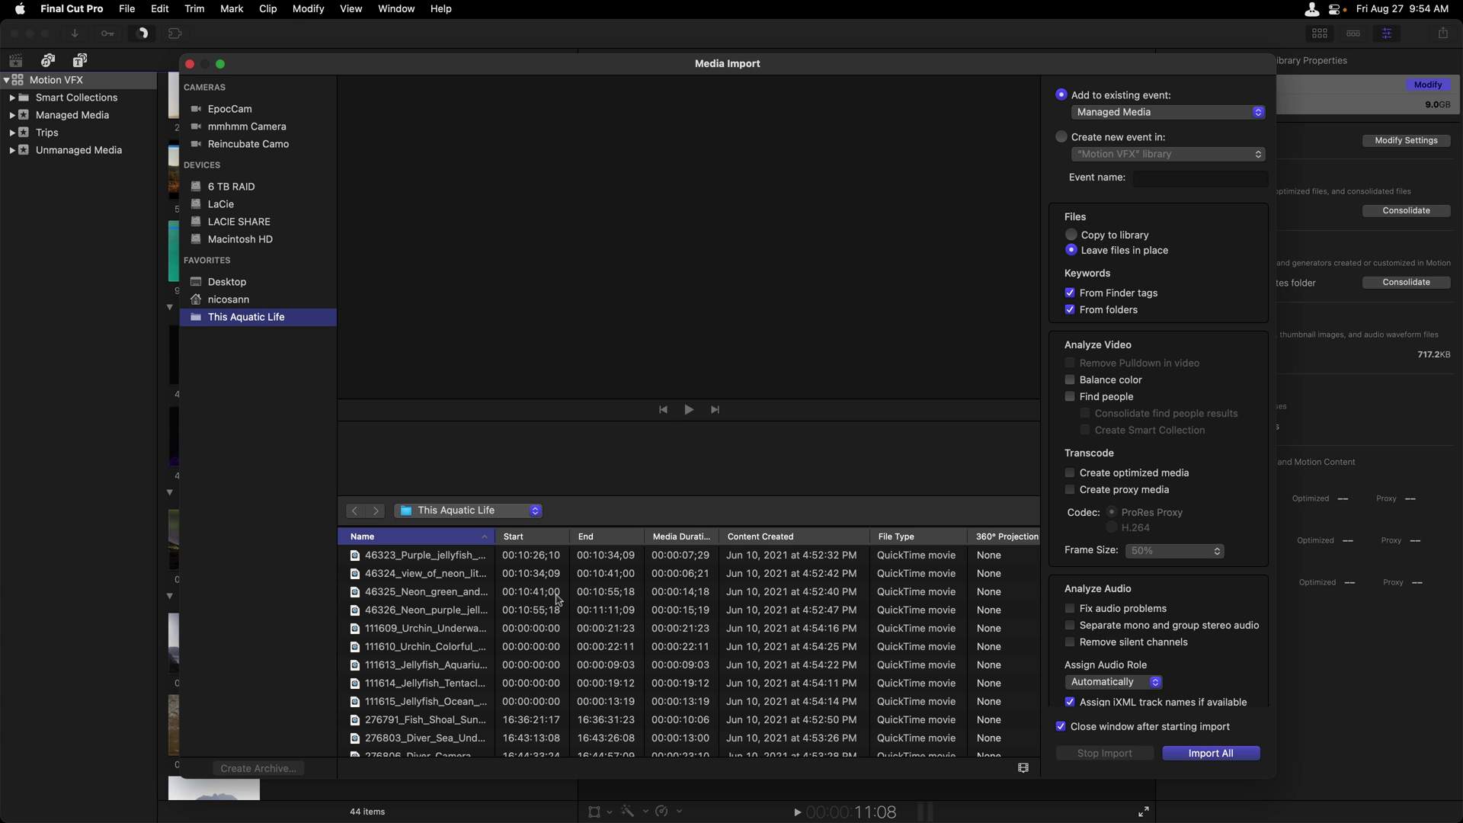
{"action": "left_click", "coordinate": [1139, 232]}
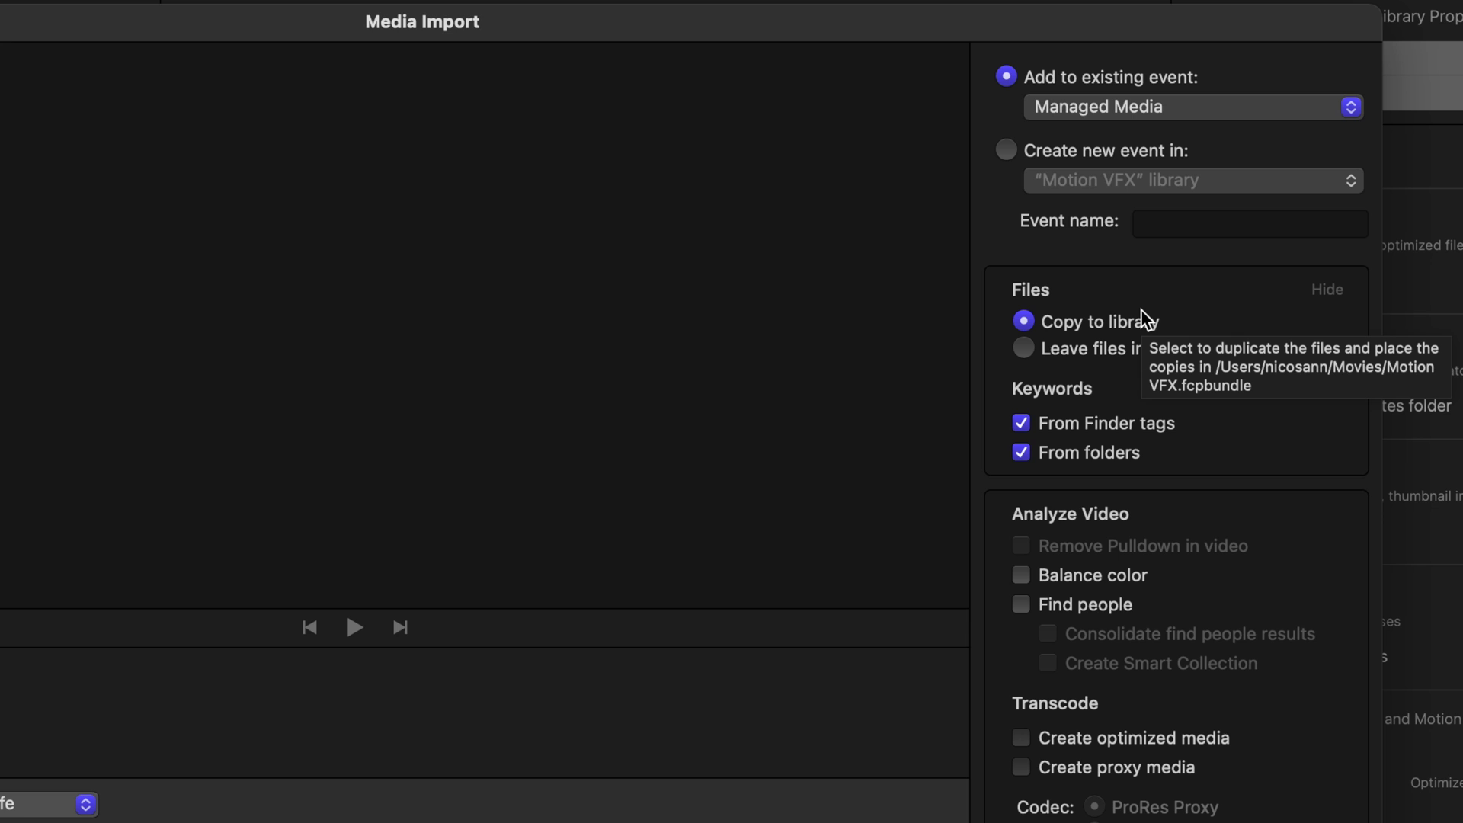
{"action": "left_click", "coordinate": [1025, 349]}
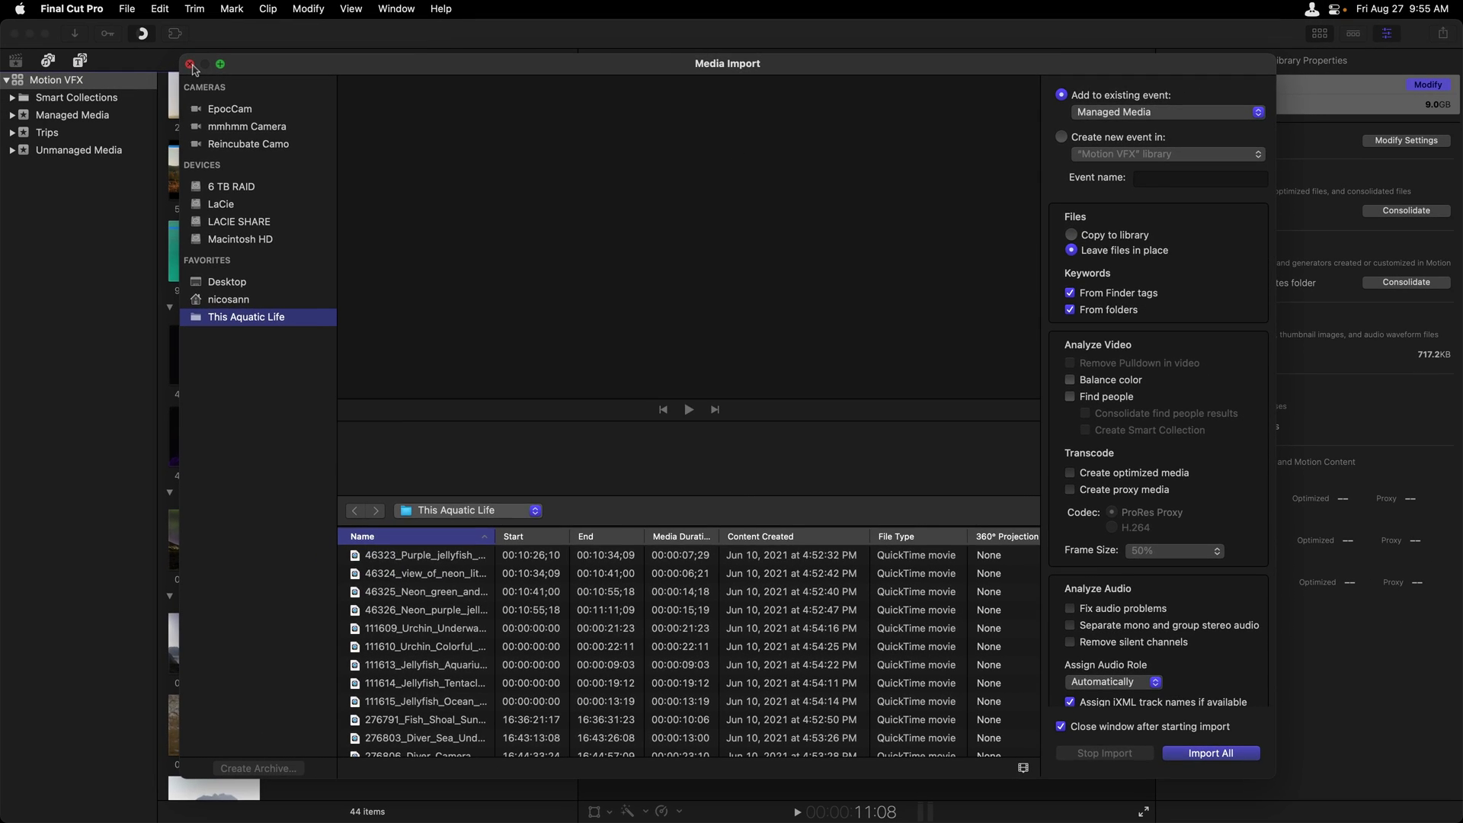
{"action": "left_click", "coordinate": [190, 64]}
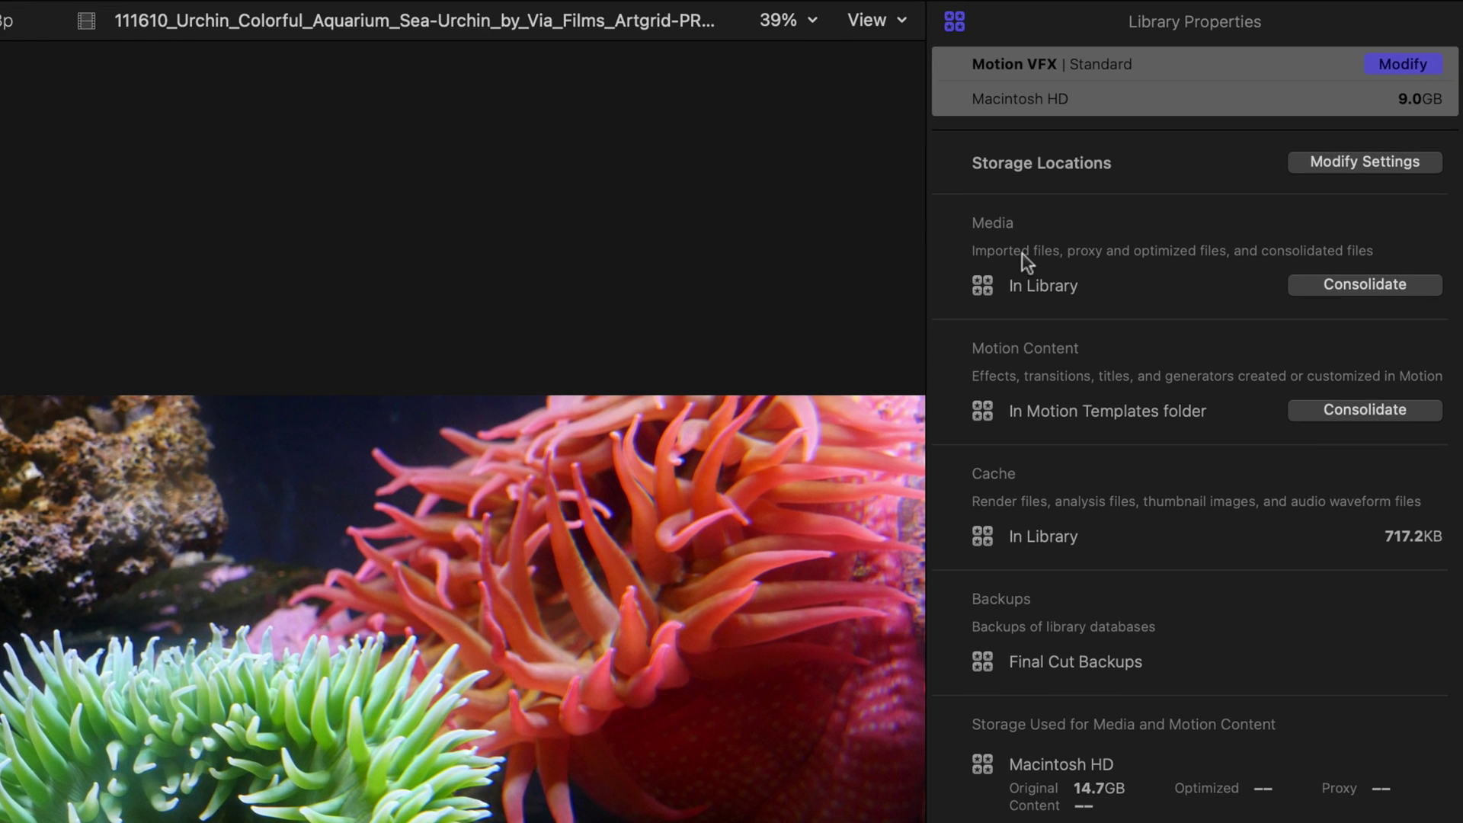
Step: Consolidate the Motion VFX library's original media into the library, leaving it at 9.0 GB
{"action": "left_click", "coordinate": [1400, 286]}
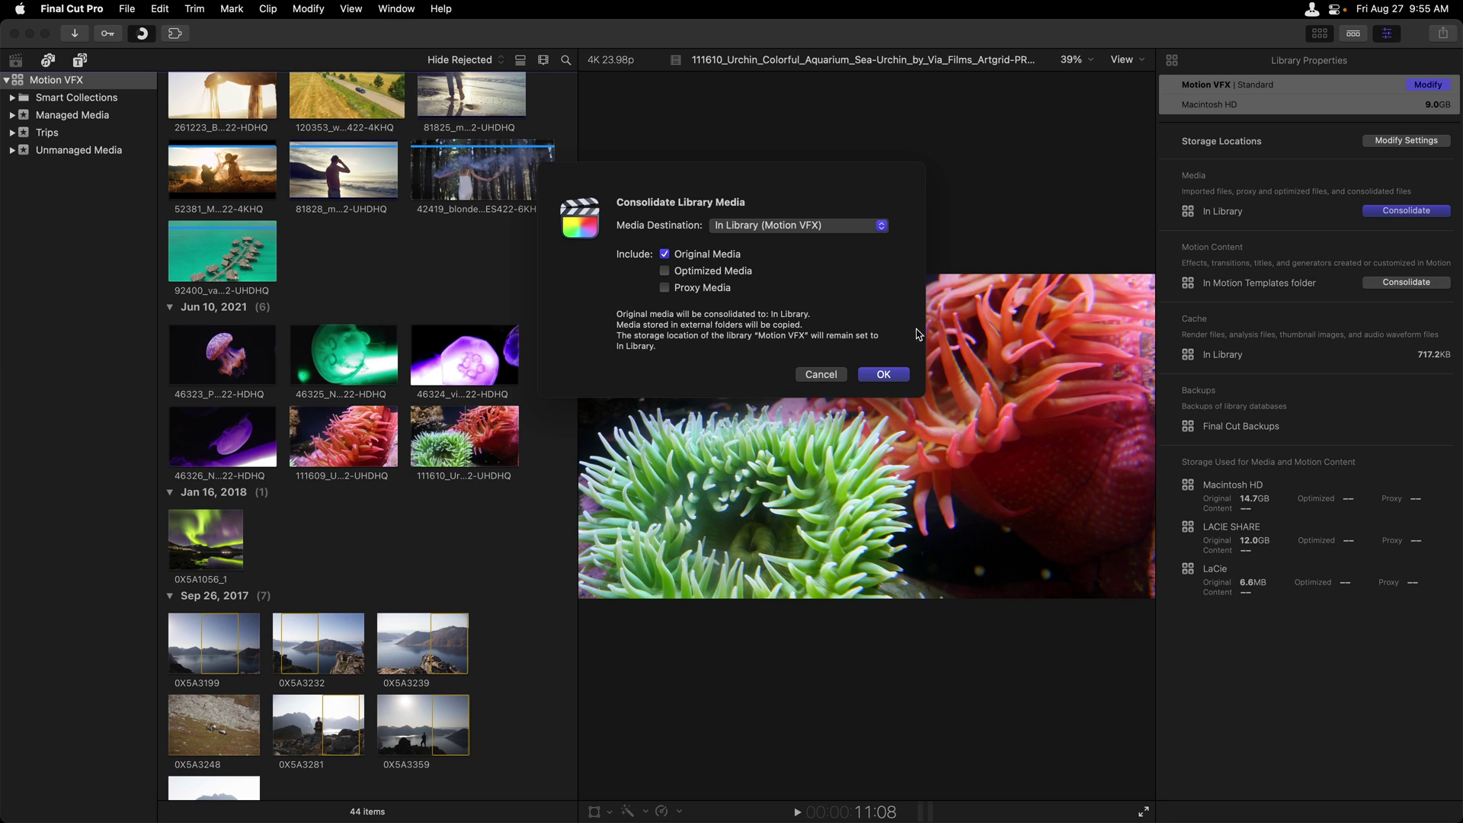
{"action": "left_click", "coordinate": [884, 374]}
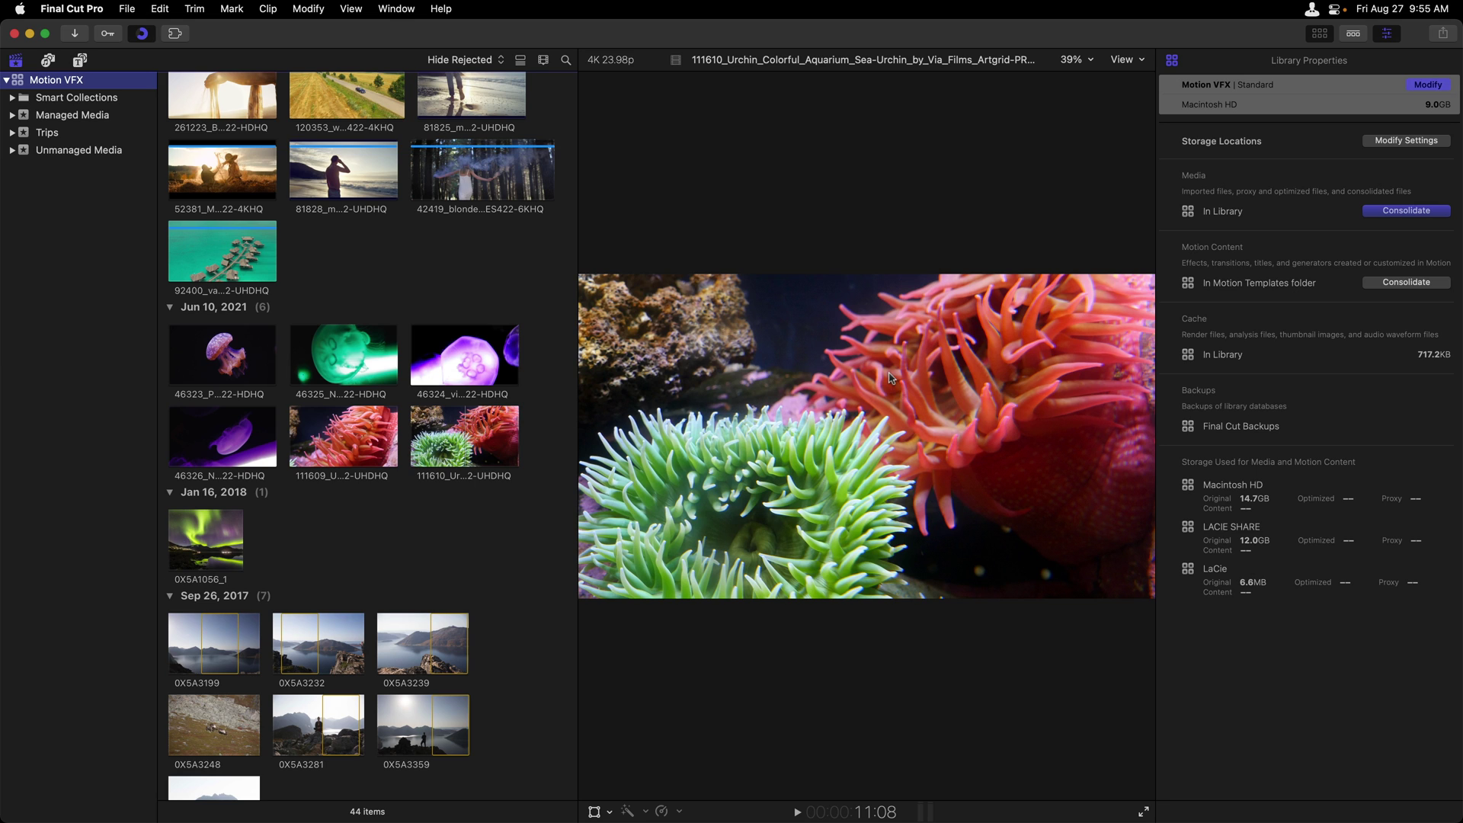